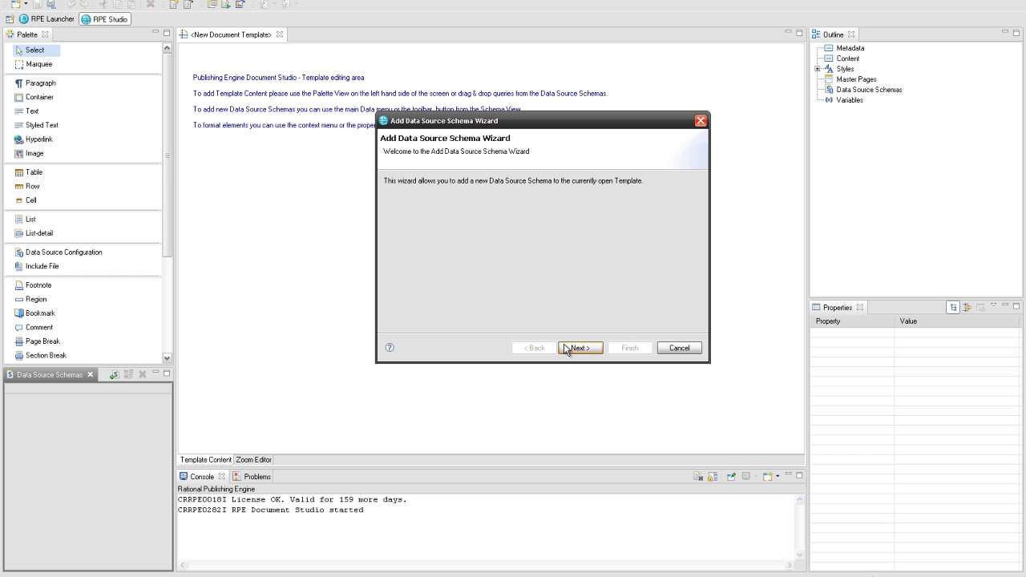
Add a DOORS data source schema with Data Source ID MAIN_MODULE
left_click(569, 348)
left_click(538, 184)
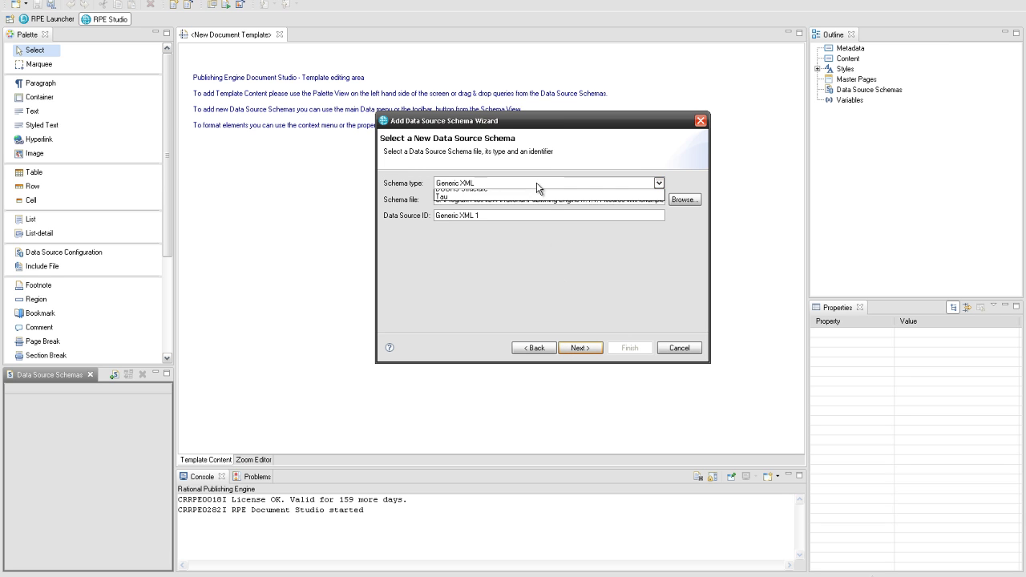
left_click(535, 210)
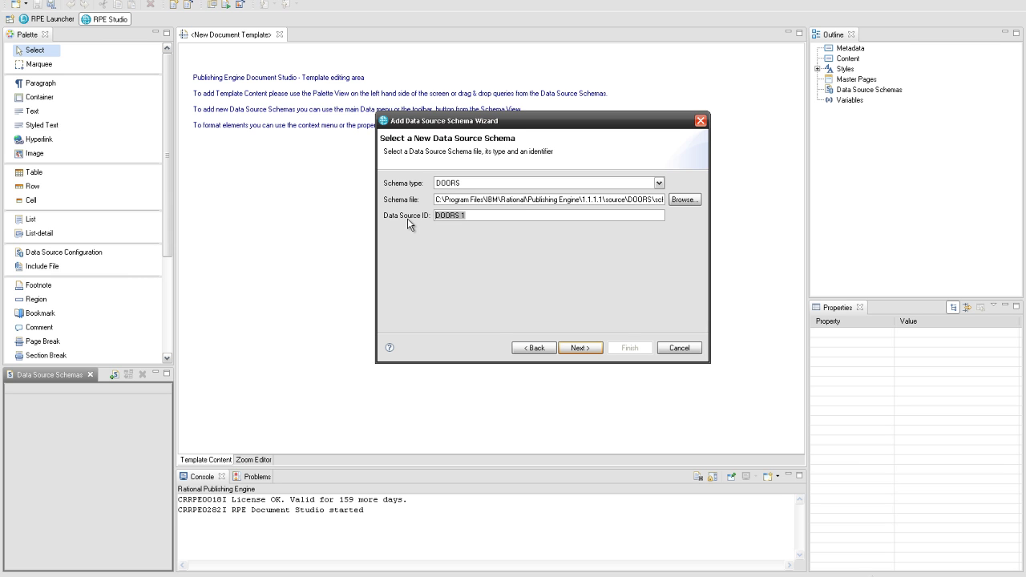
type("MAIN_MODULE")
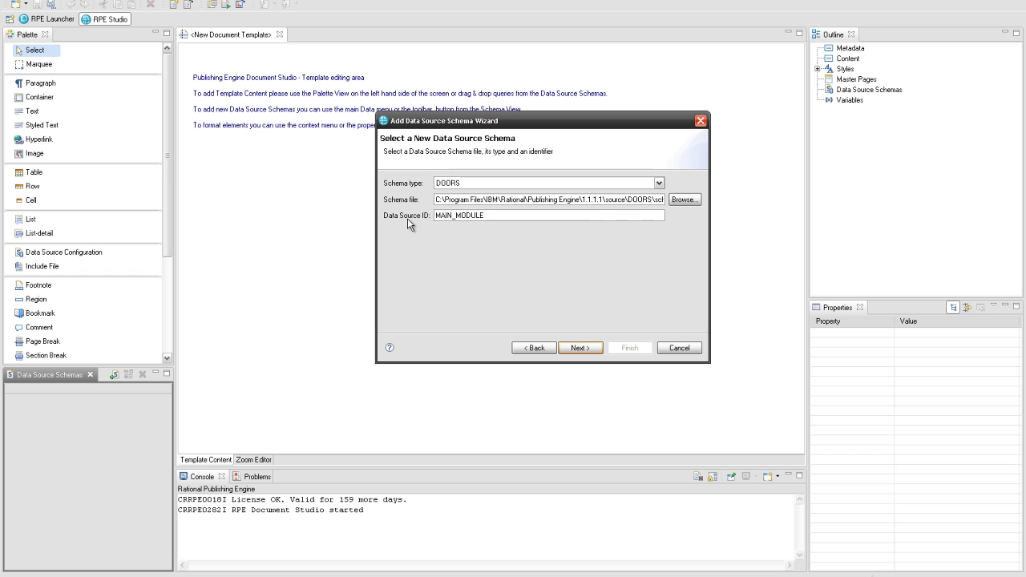
left_click(580, 348)
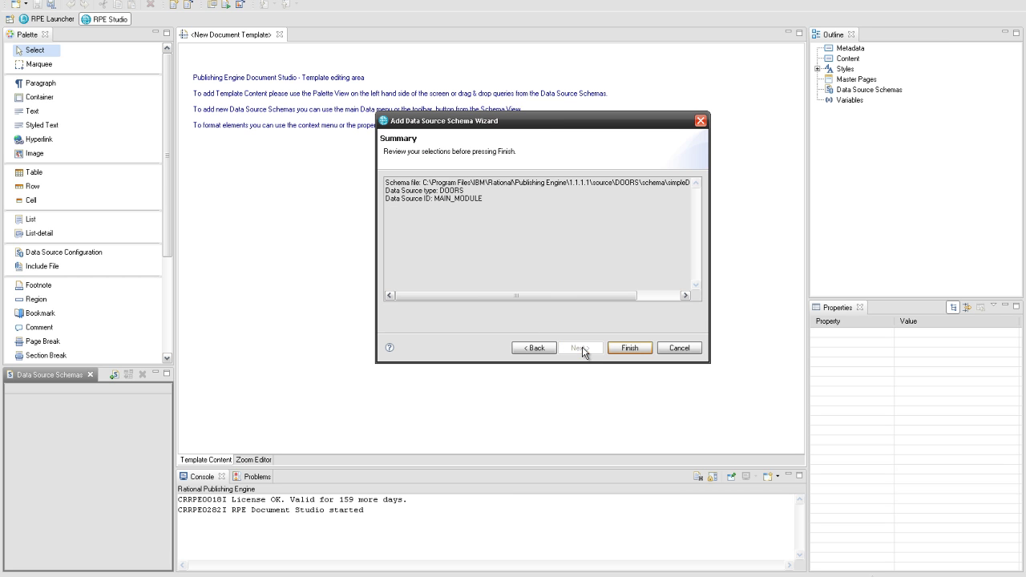
left_click(622, 348)
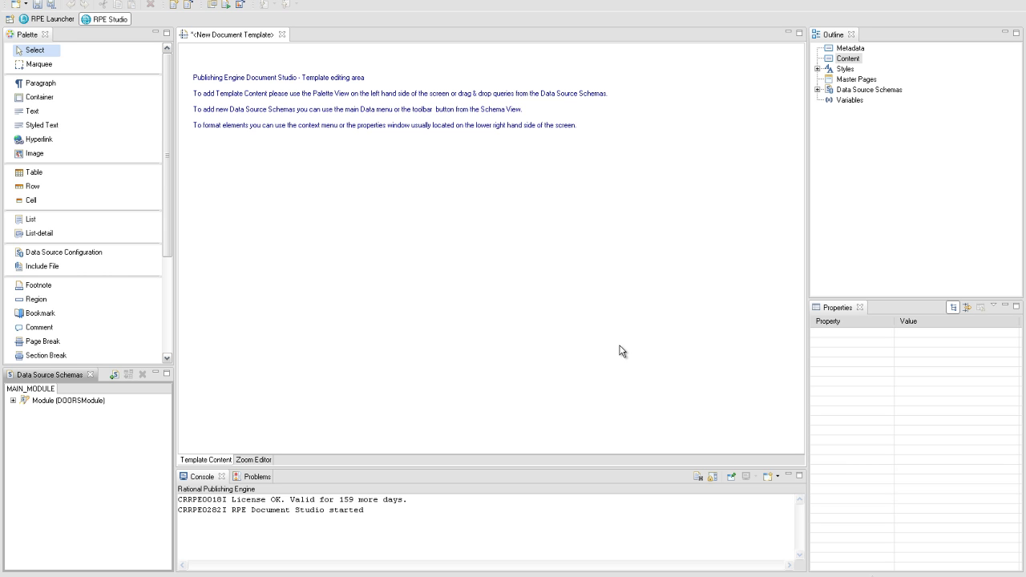
Place a container in the template and bind it to MAIN_MODULE's Module/Object
left_click_drag(40, 97, 211, 95)
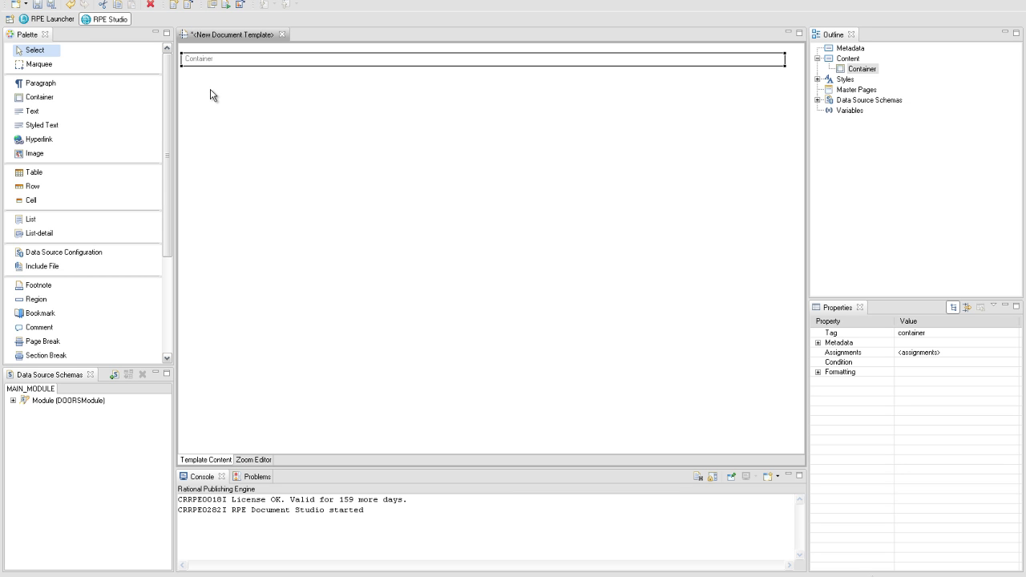
left_click(13, 400)
left_click_drag(51, 463, 220, 69)
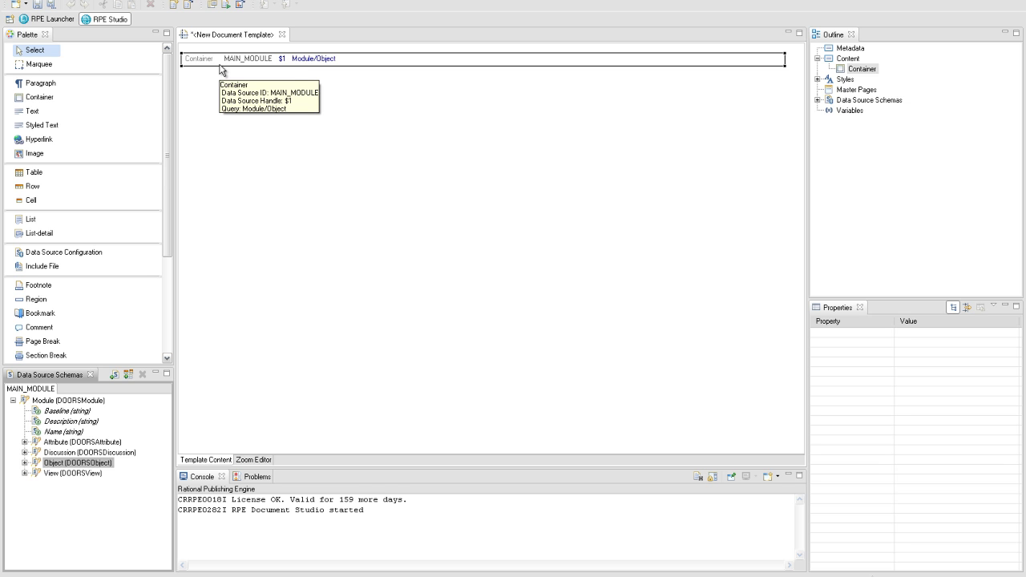
Insert two paragraphs inside the object container
right_click(220, 69)
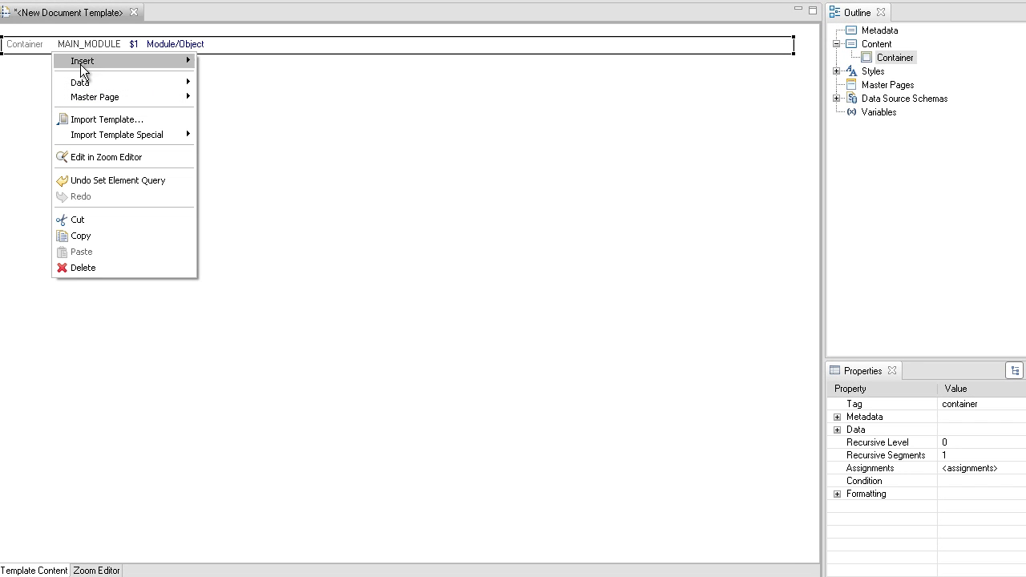
mouse_move(154, 72)
left_click(215, 62)
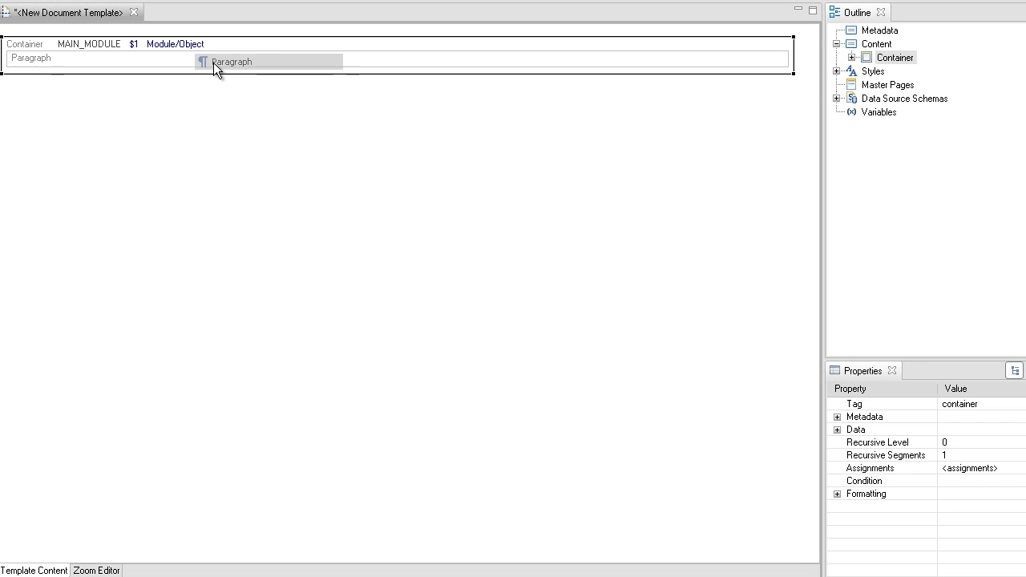
right_click(78, 71)
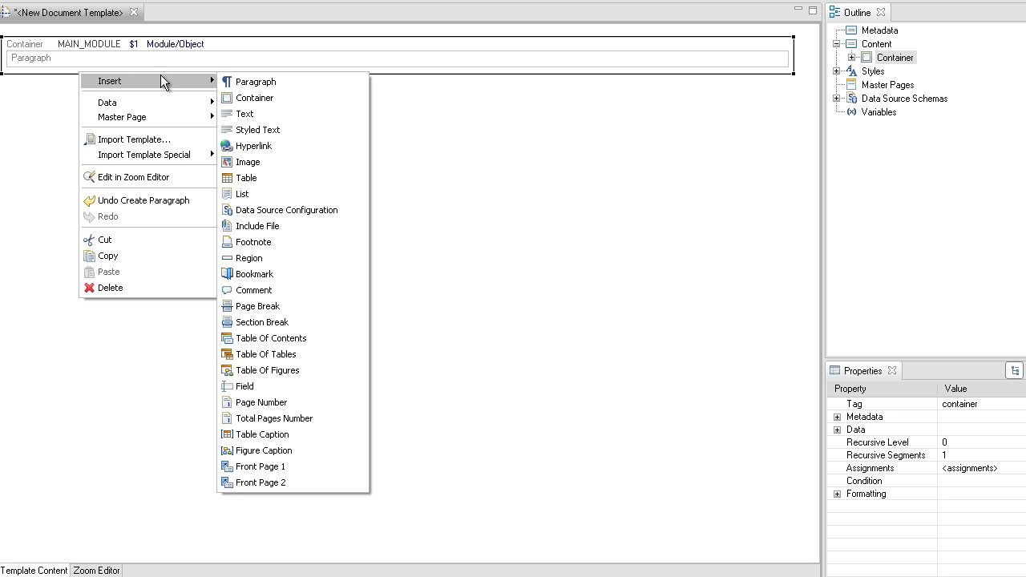
left_click(227, 81)
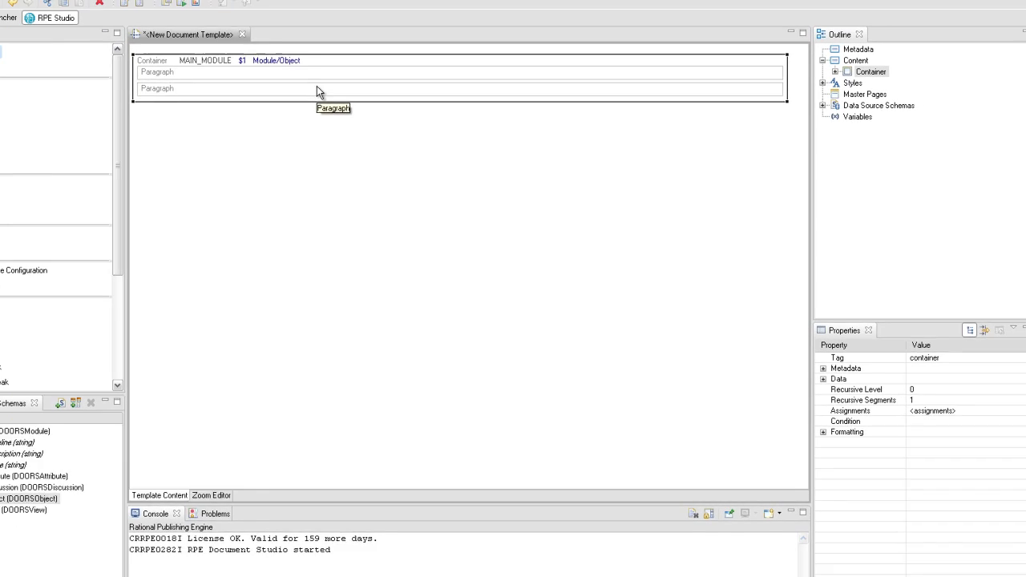
Fill the first paragraph with Object Heading and the second with Object Text
left_click(24, 470)
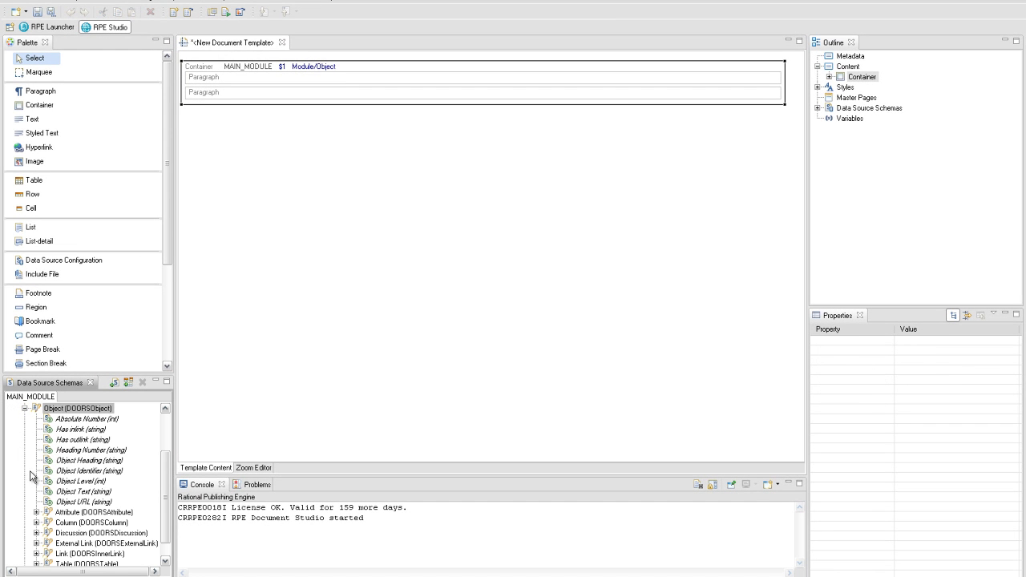
left_click_drag(80, 467, 282, 83)
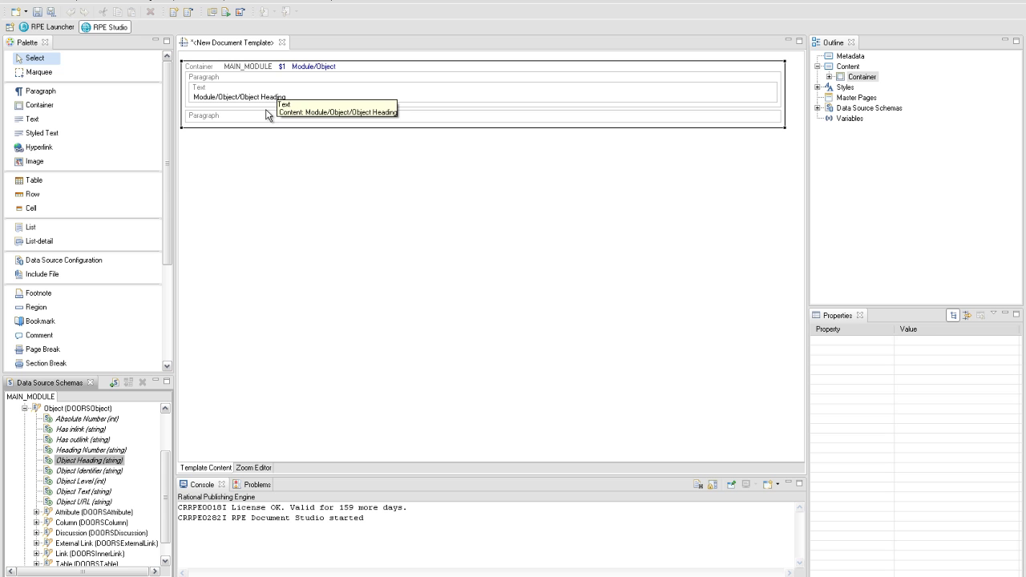
left_click(83, 492)
left_click_drag(83, 493, 281, 120)
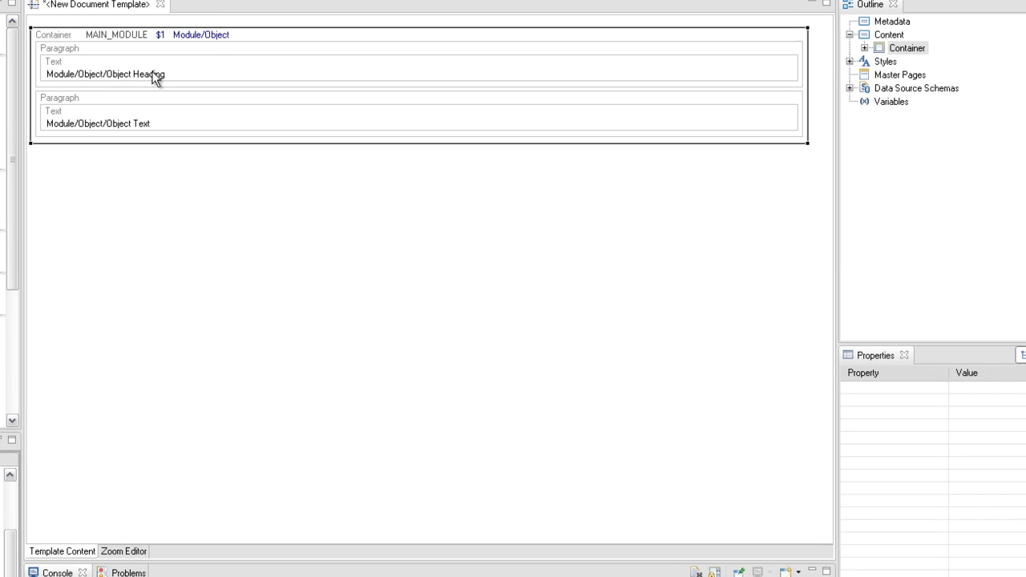
Give the Object Heading paragraph the condition Object_Heading not equal to empty
right_click(148, 43)
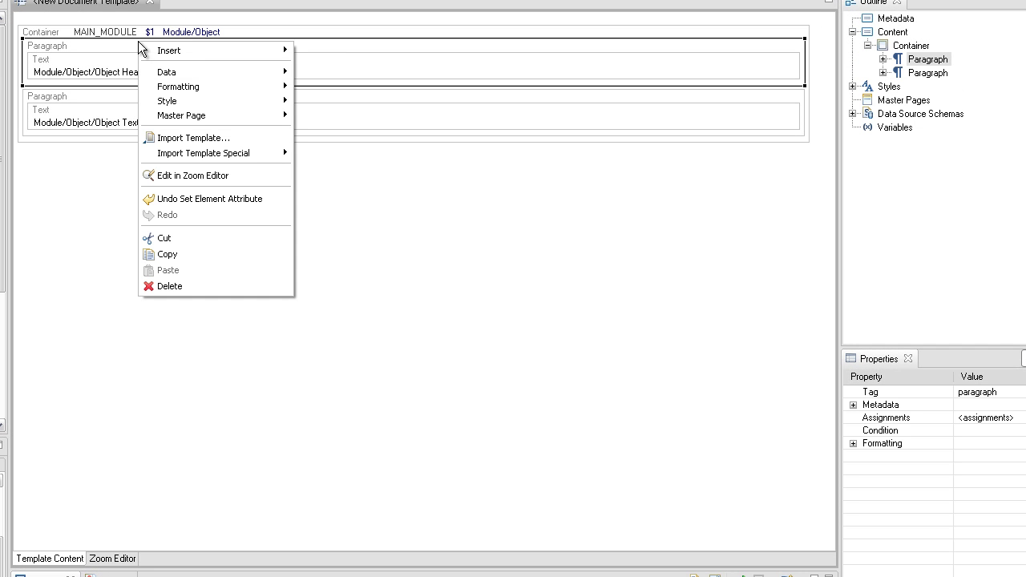
mouse_move(243, 70)
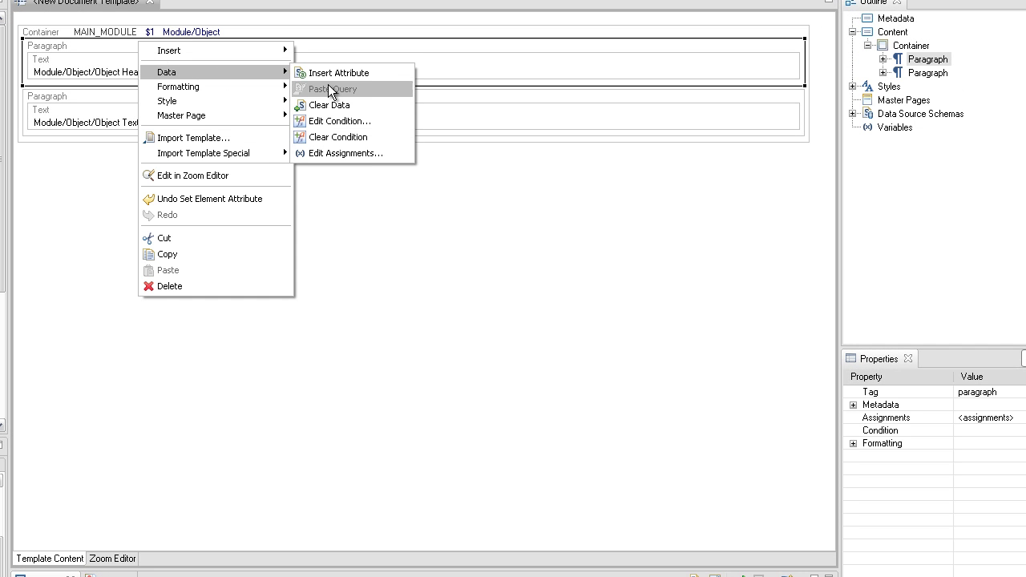
left_click(332, 121)
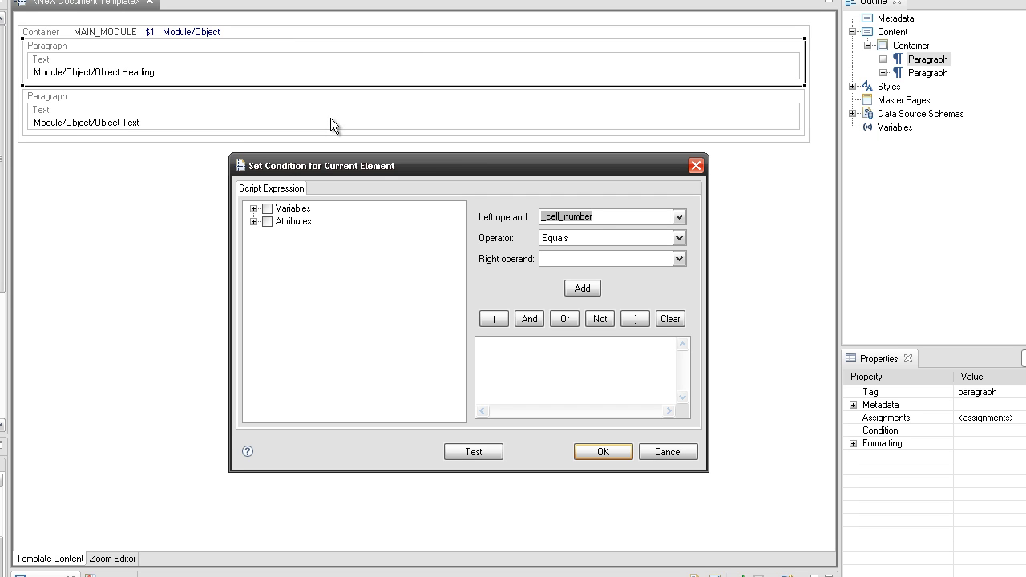
left_click(678, 217)
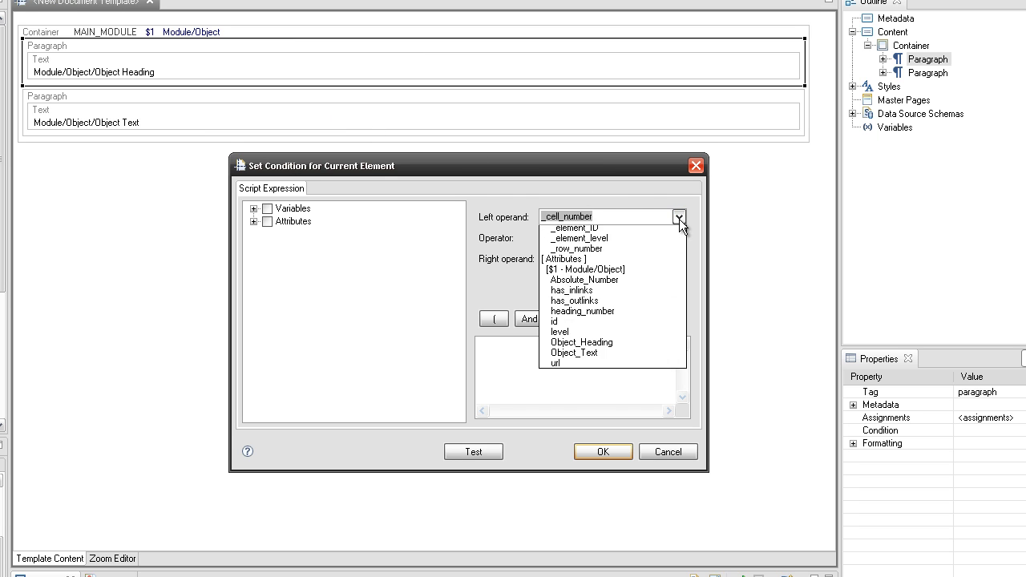
left_click(654, 366)
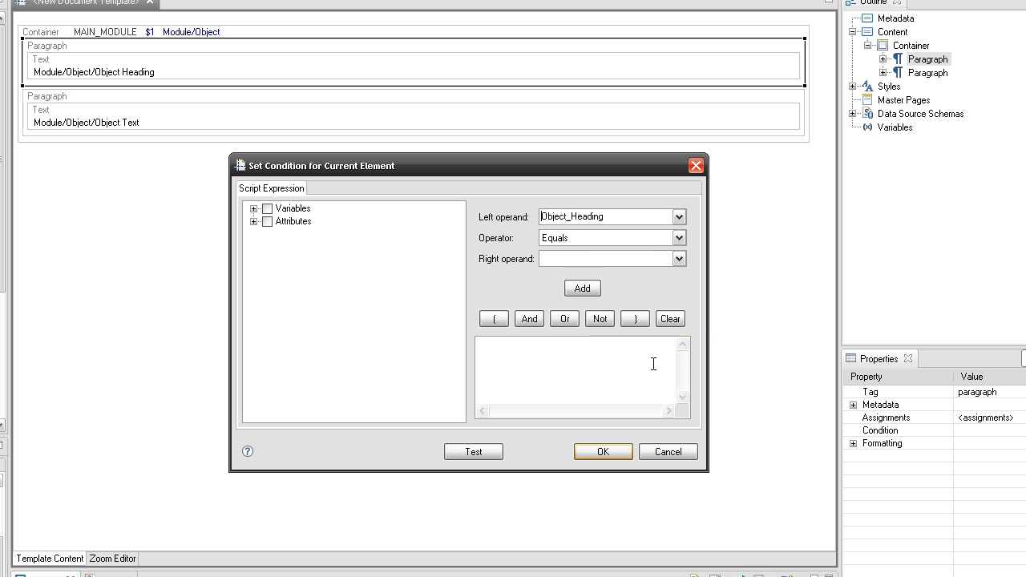
left_click(678, 239)
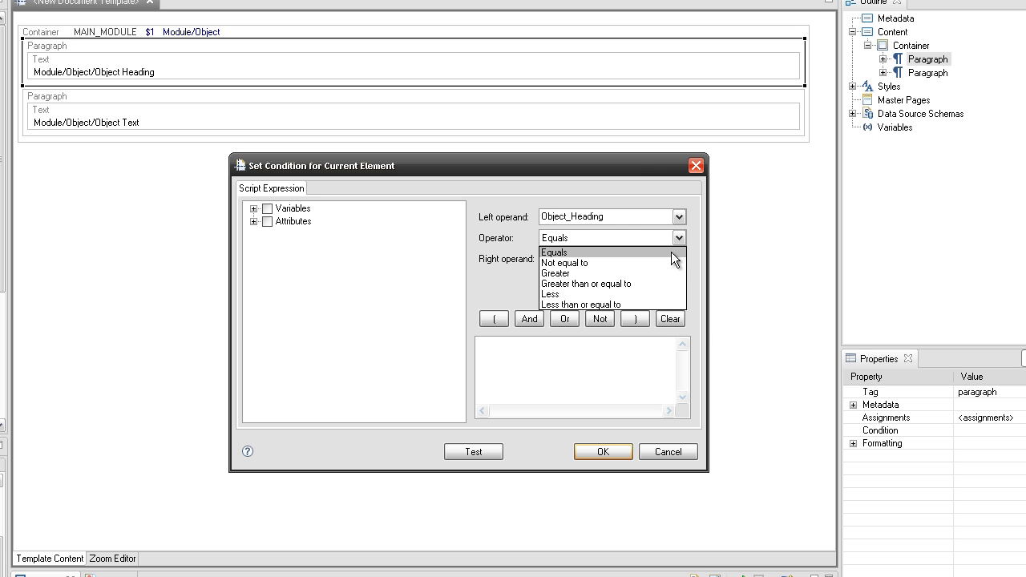
left_click(672, 263)
left_click(582, 288)
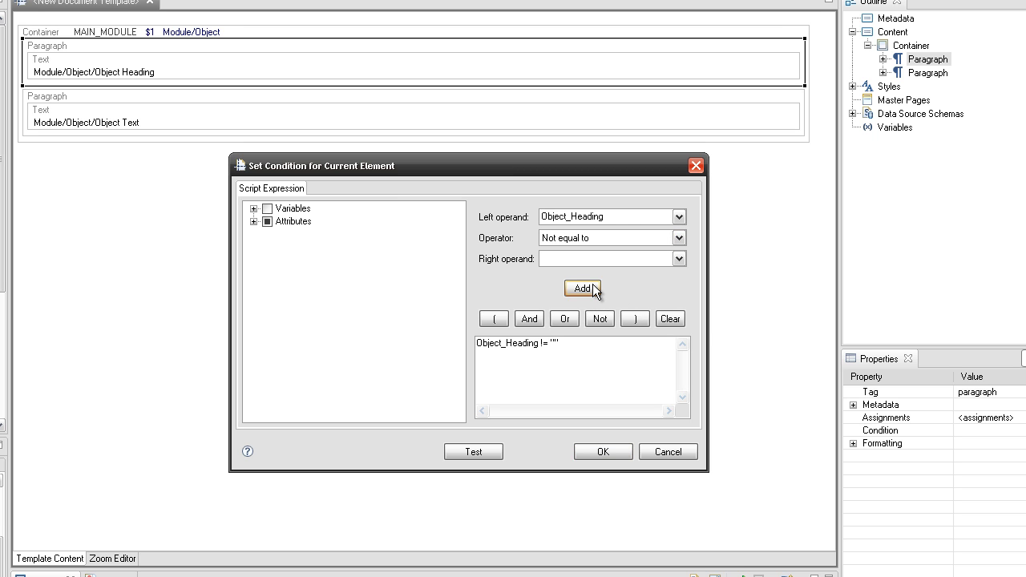
left_click(598, 453)
Give the Object Text paragraph the condition Object_Text != ""
right_click(176, 98)
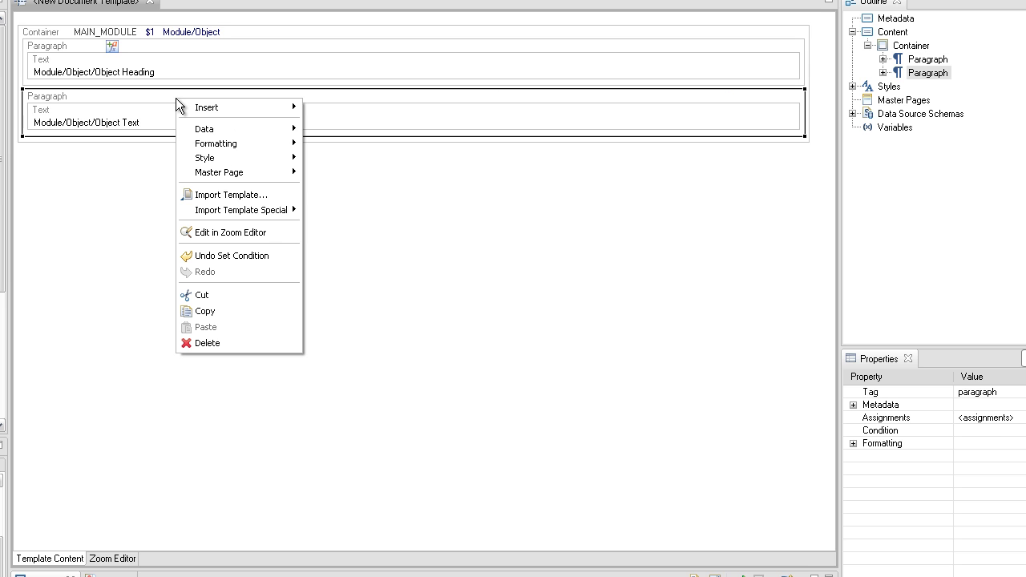
mouse_move(203, 129)
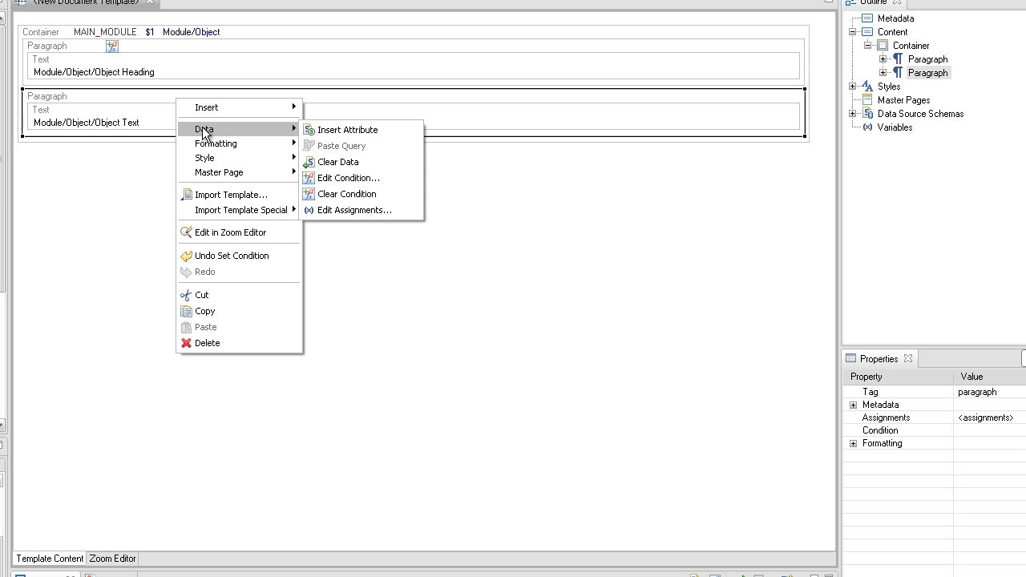
left_click(363, 179)
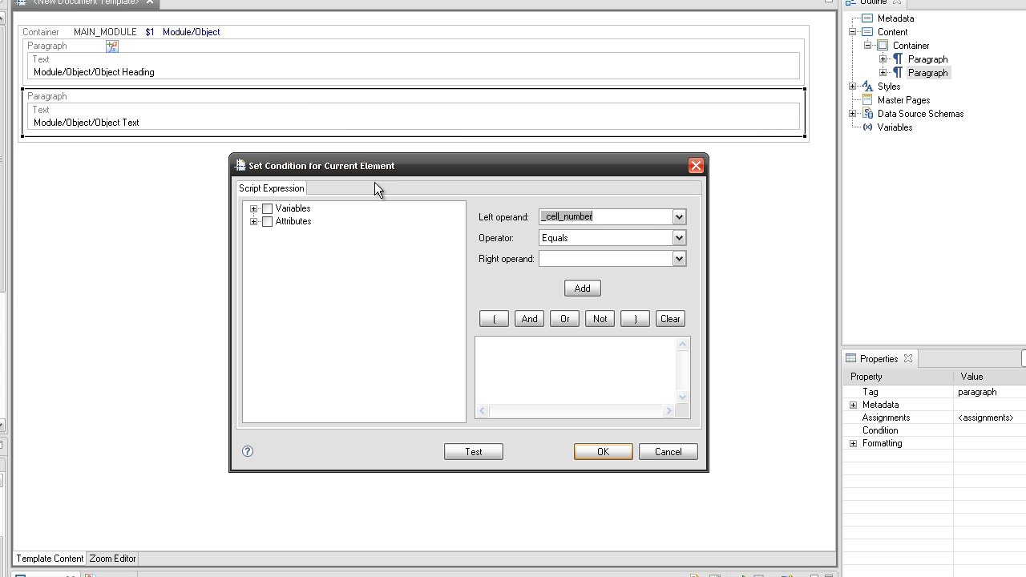
left_click(678, 216)
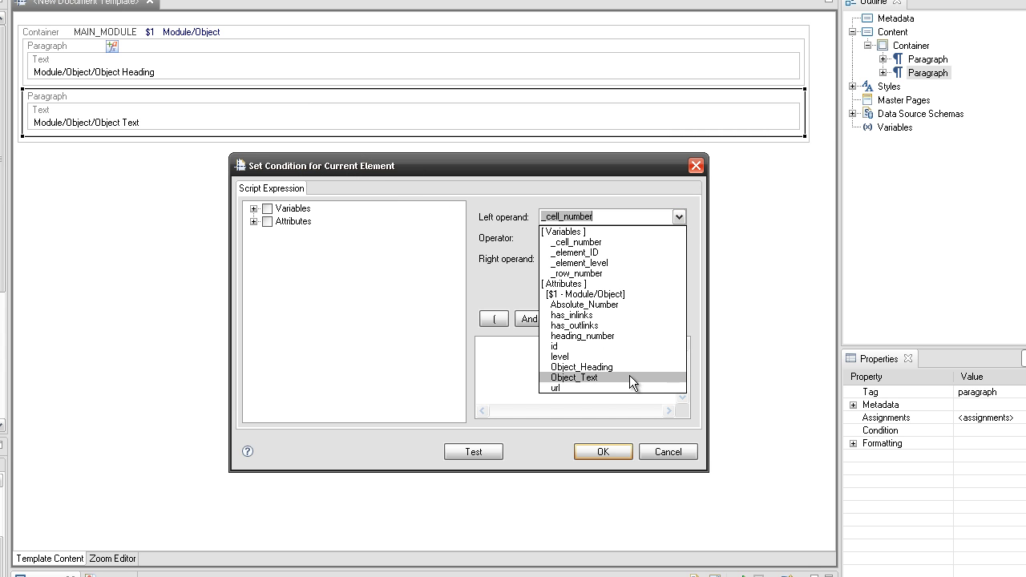
left_click(629, 377)
left_click(678, 237)
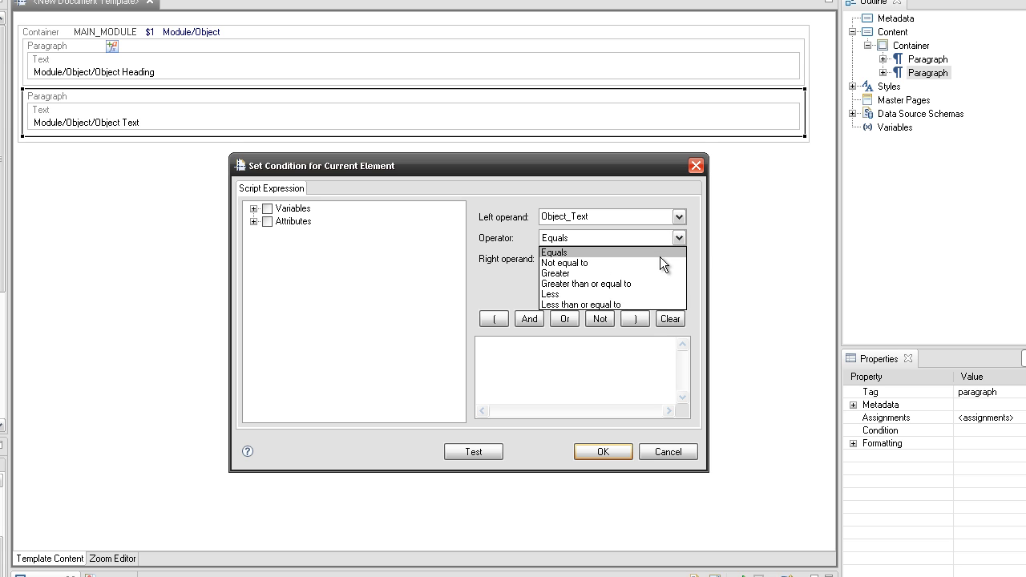
left_click(659, 262)
left_click(586, 290)
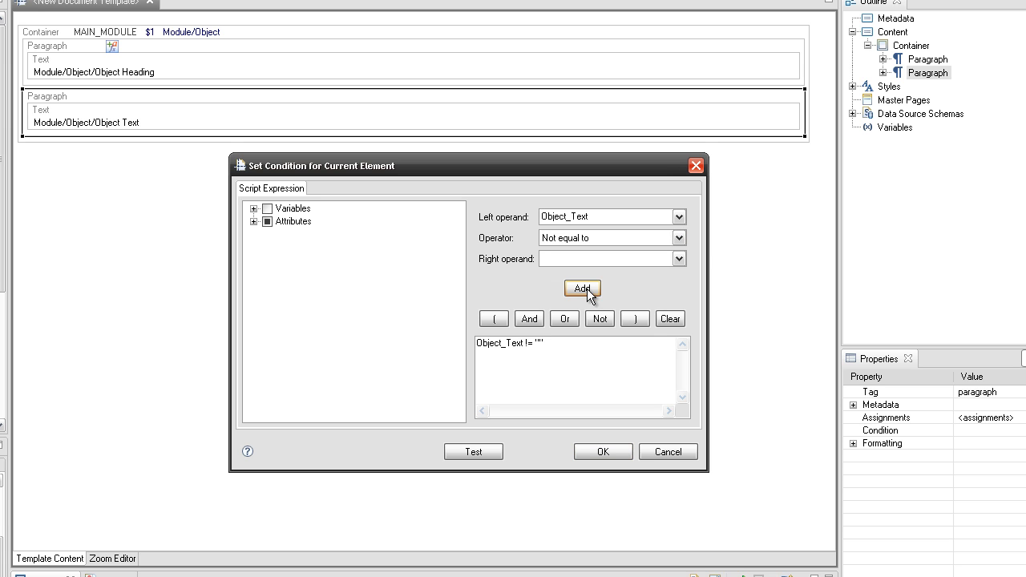
left_click(584, 453)
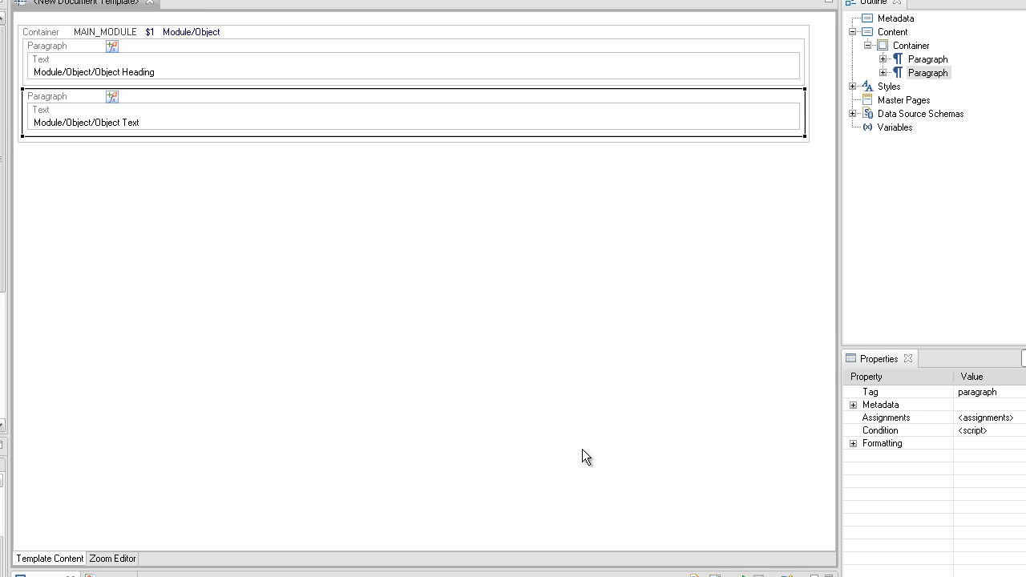
Add a container below the paragraphs iterating Module/Object/Link in the current object context
right_click(378, 140)
mouse_move(432, 147)
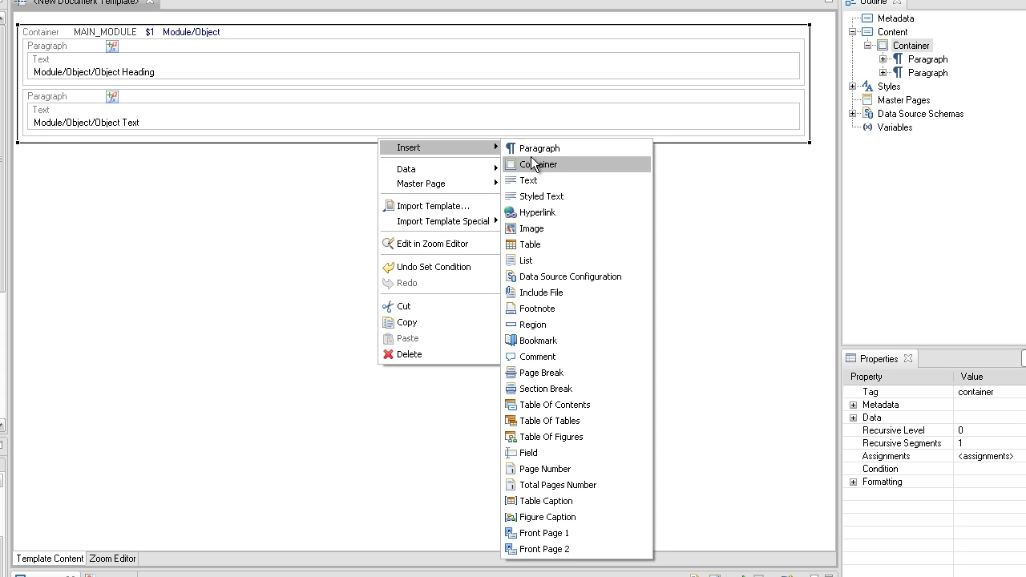
left_click(531, 163)
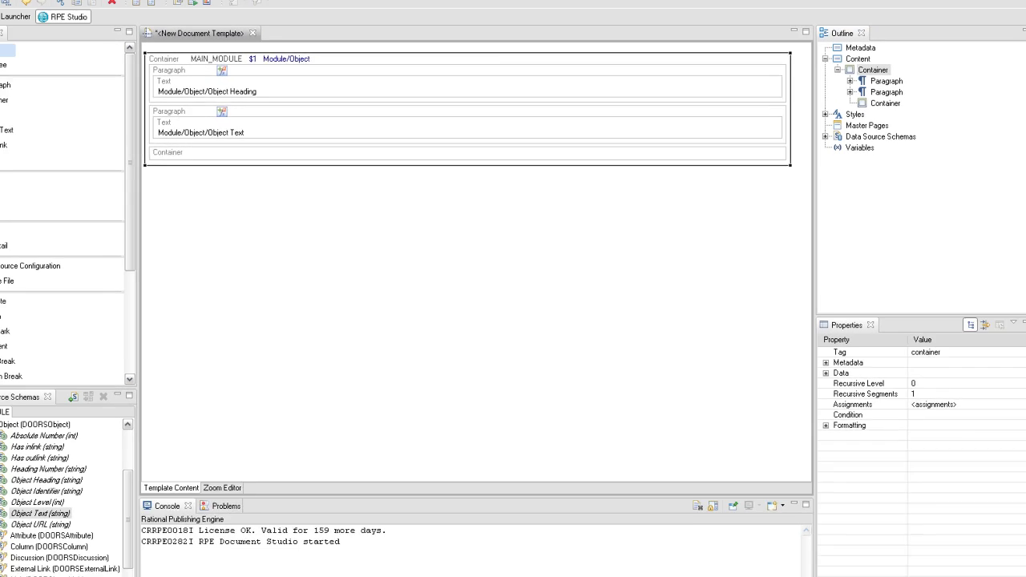
left_click_drag(46, 576, 394, 159)
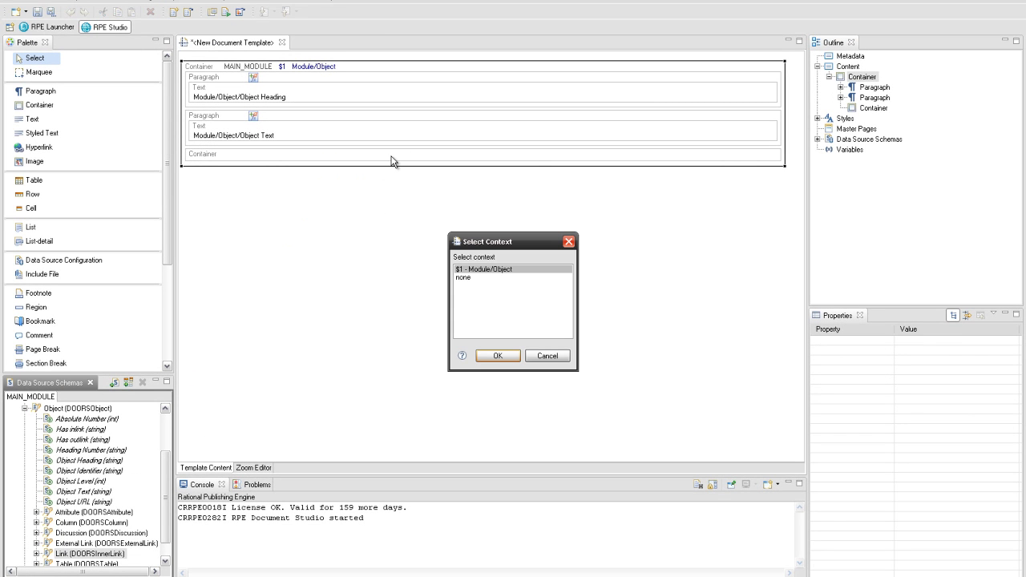
left_click(482, 354)
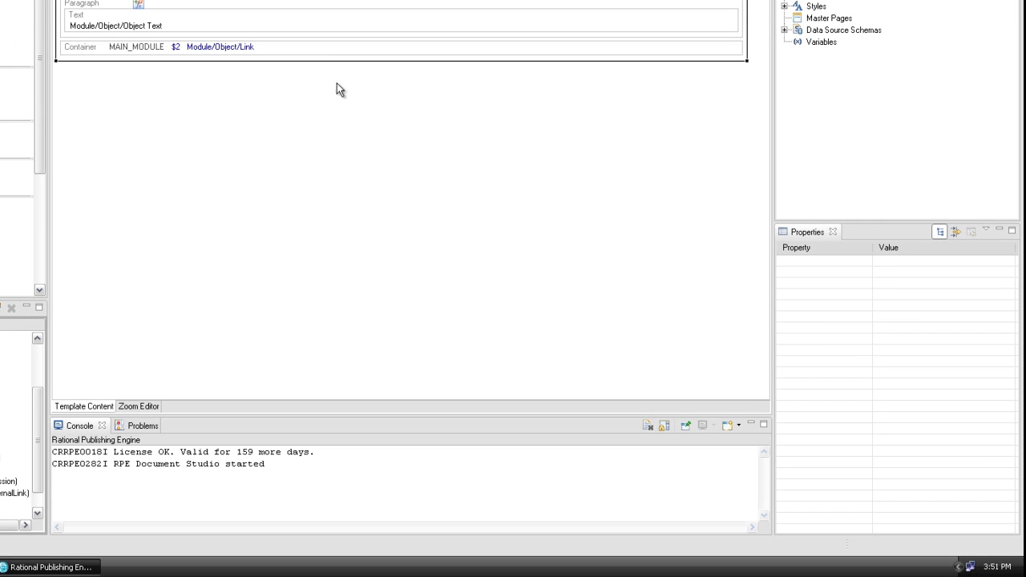
Set the link container's native filter to 'Link direction in'
left_click(414, 157)
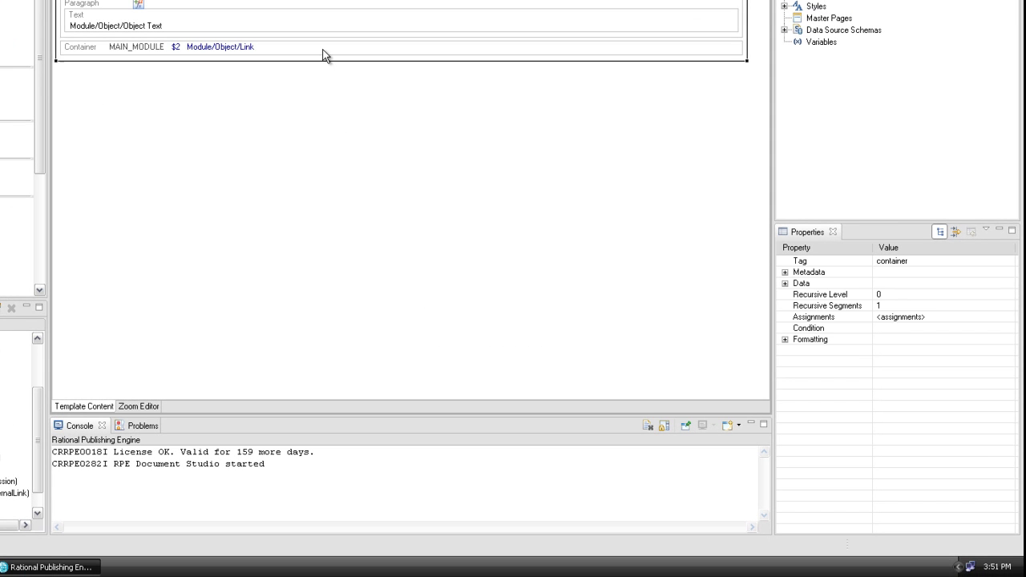
left_click(325, 54)
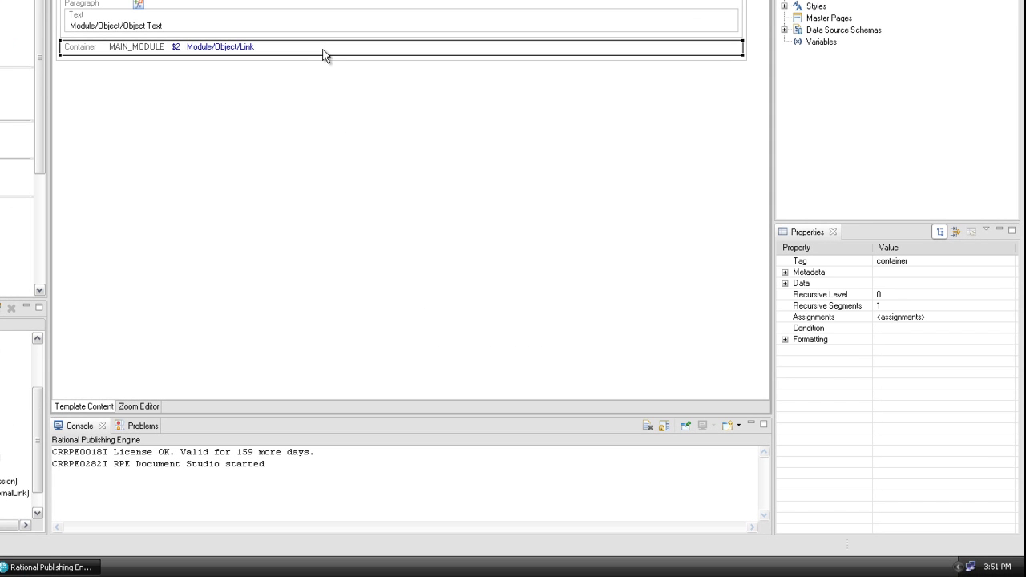
left_click(785, 284)
left_click(946, 339)
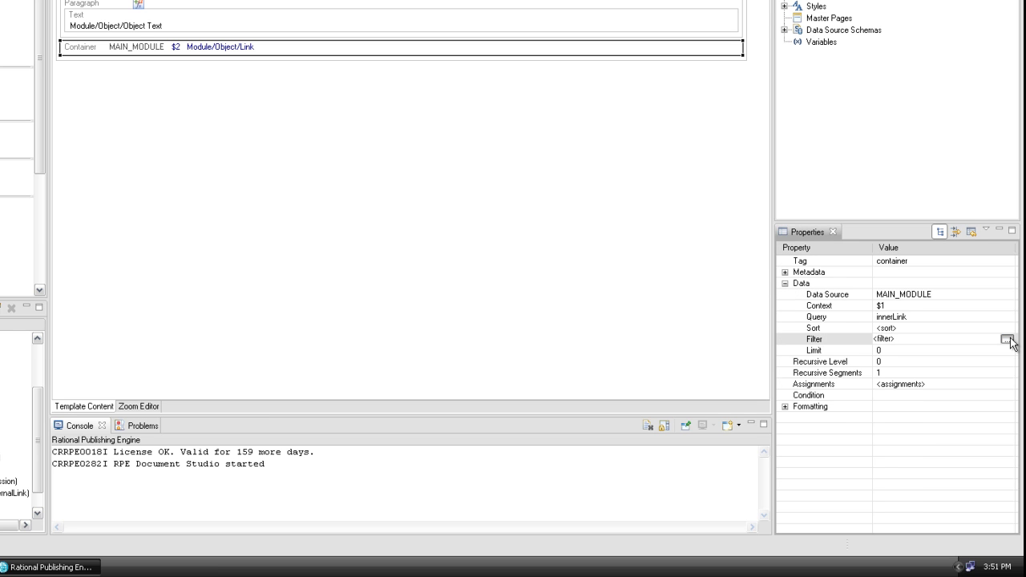
left_click(1007, 340)
type("Link direction in")
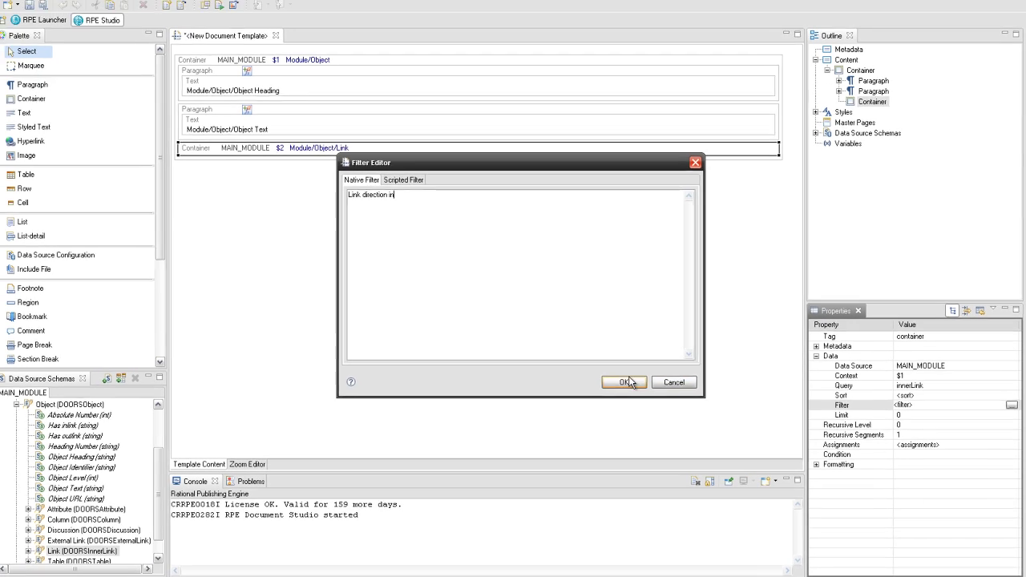
left_click(570, 314)
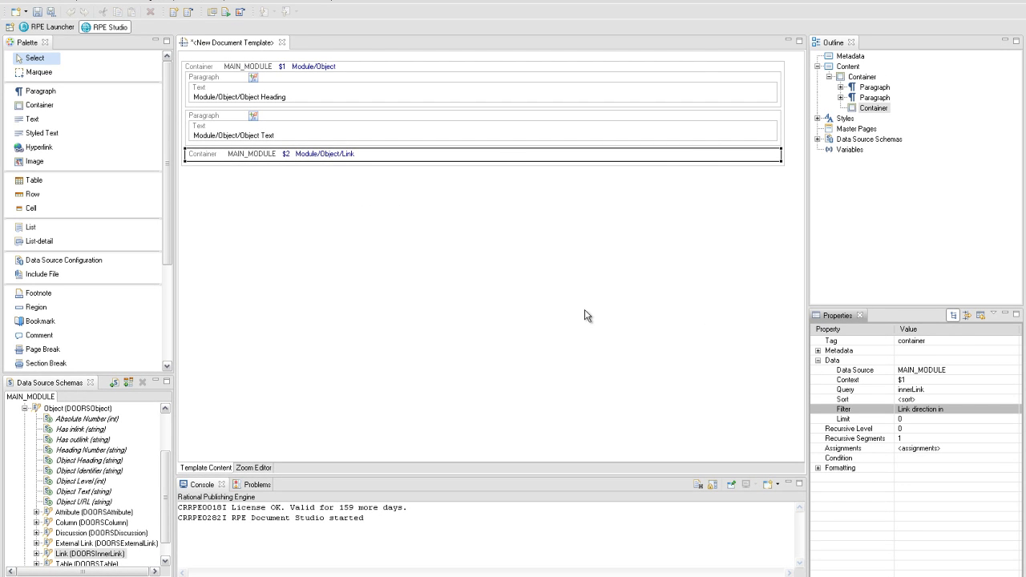
Insert a Data Source Configuration into the link container
right_click(492, 157)
mouse_move(509, 161)
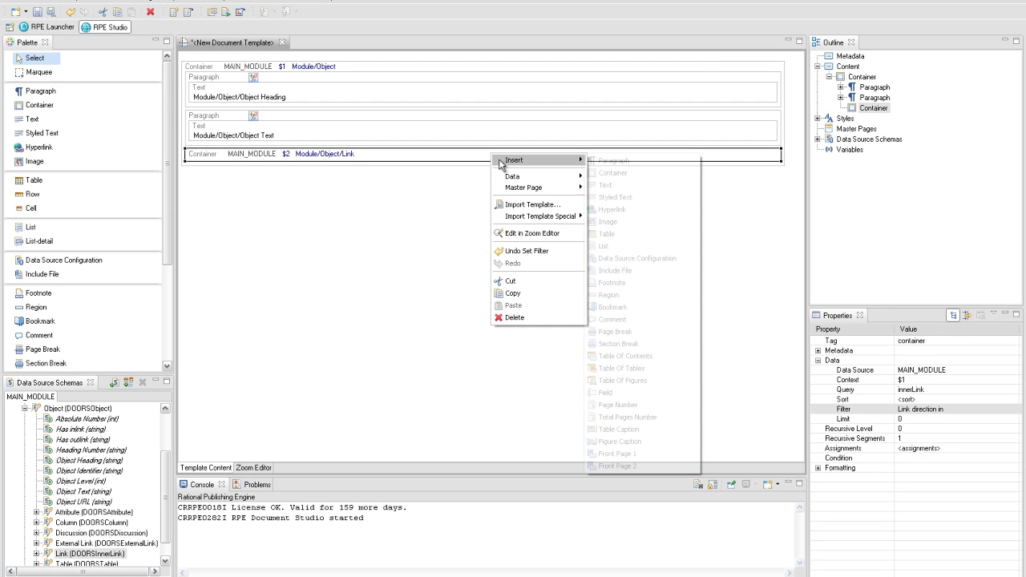
left_click(617, 259)
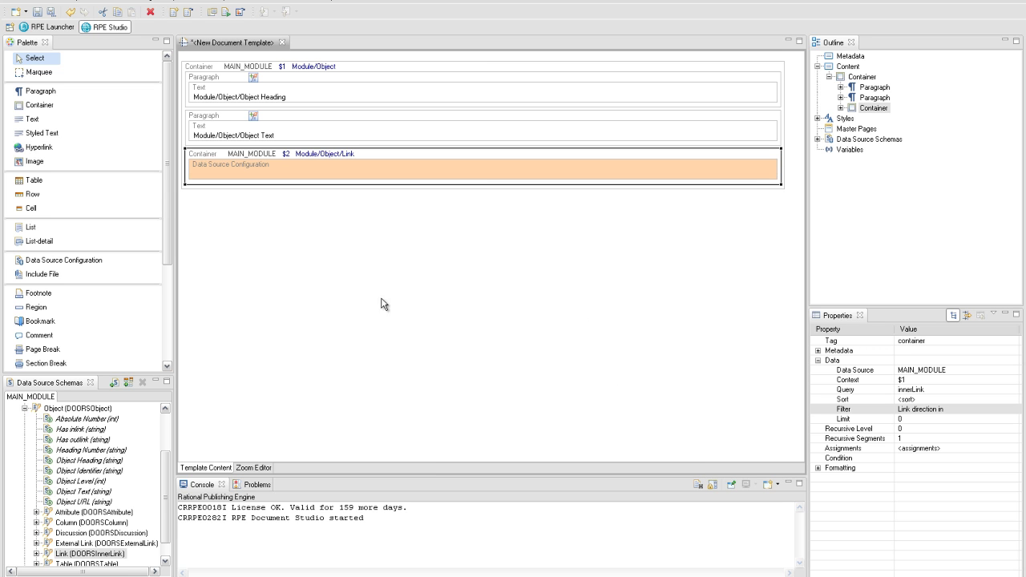
Create DOORS schema LINKED_MODULE and assign it to the Data Source Configuration
left_click(115, 386)
left_click(115, 385)
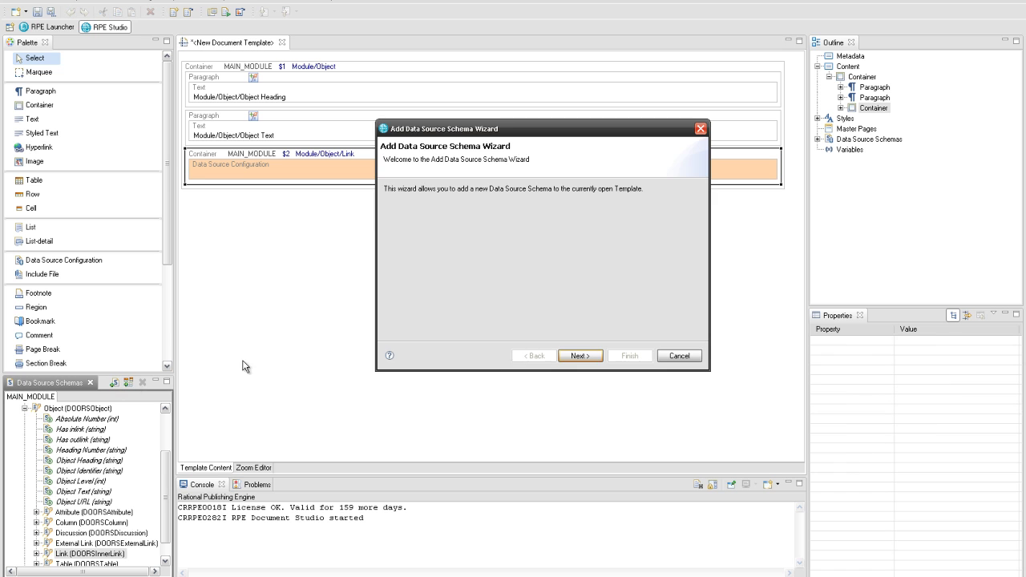
left_click(570, 357)
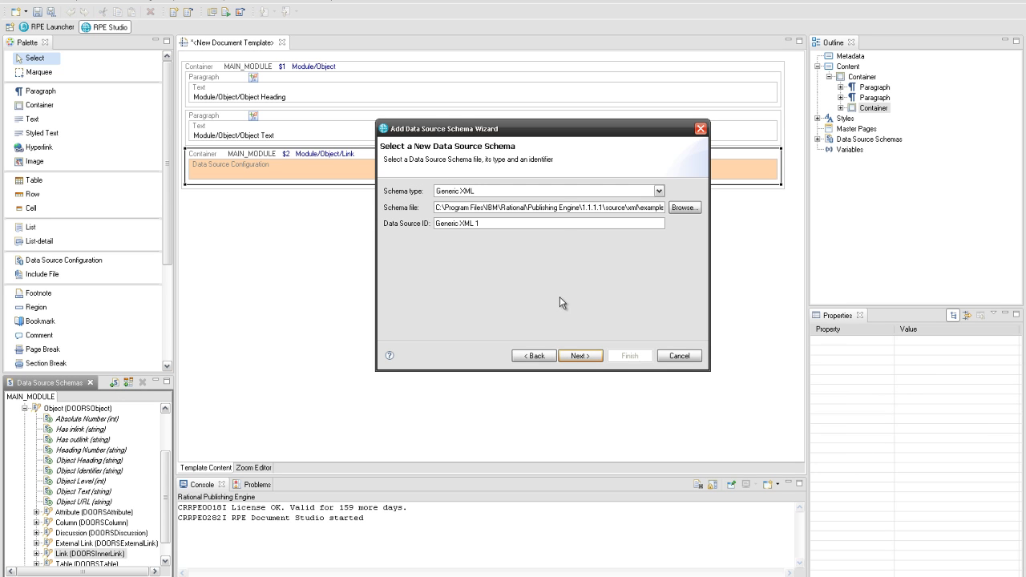
left_click(556, 192)
left_click(547, 218)
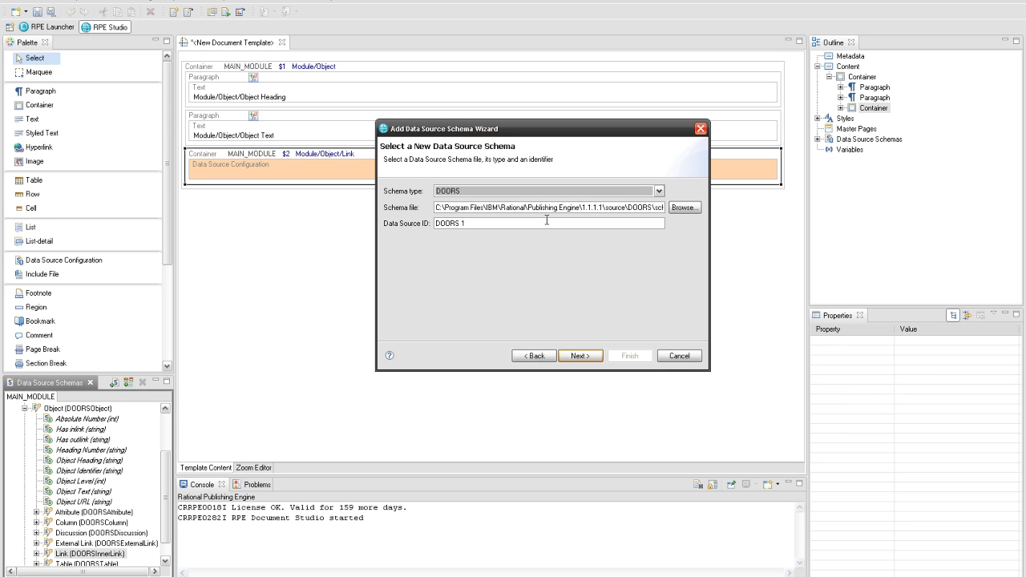
left_click(547, 223)
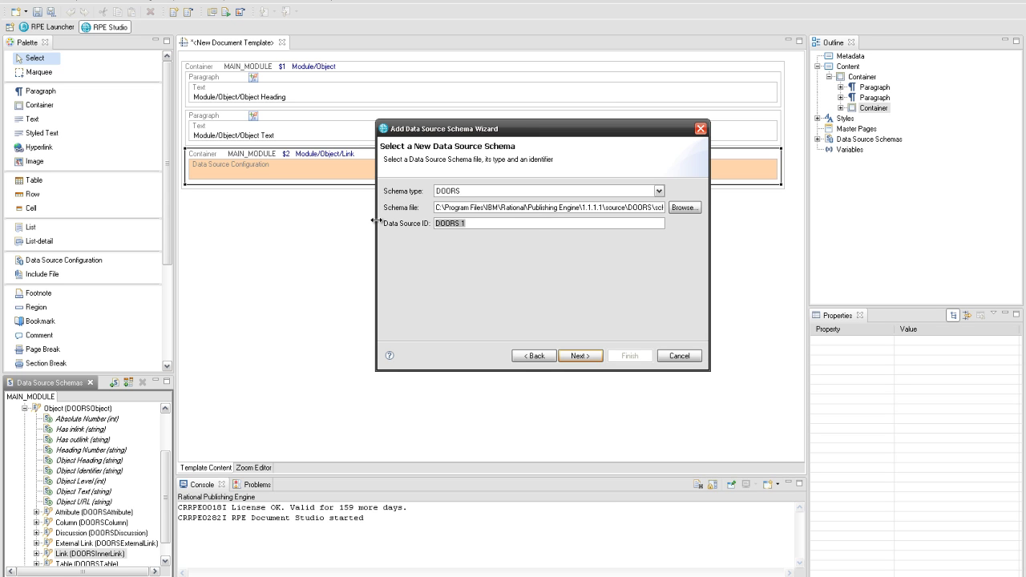
type("LiNKED_MODULE")
left_click(578, 355)
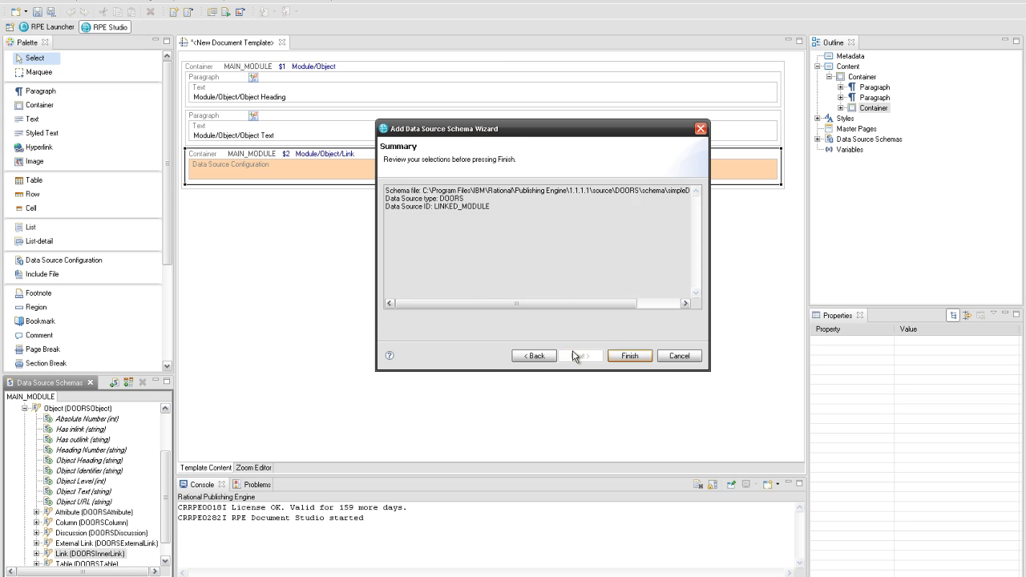
left_click(626, 356)
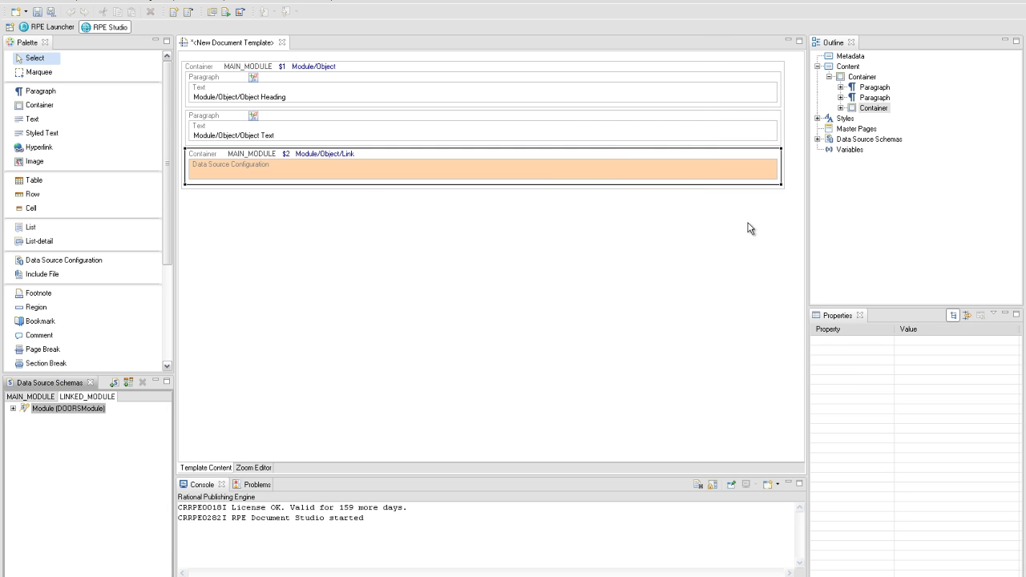
left_click(817, 139)
left_click_drag(872, 159, 737, 181)
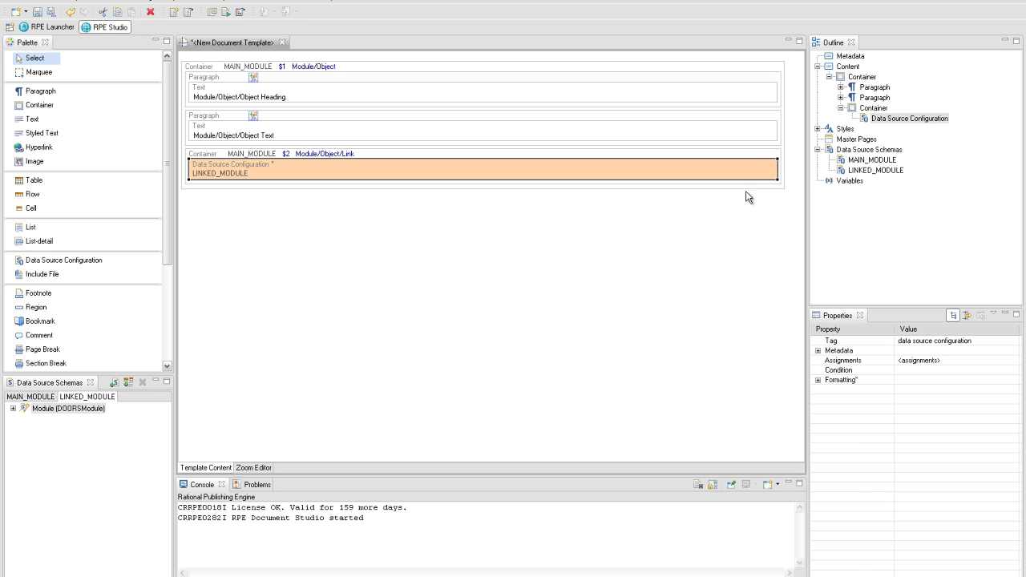
Set the configuration's dynamic URI to the $2 link's source_full_name data expression
left_click(818, 380)
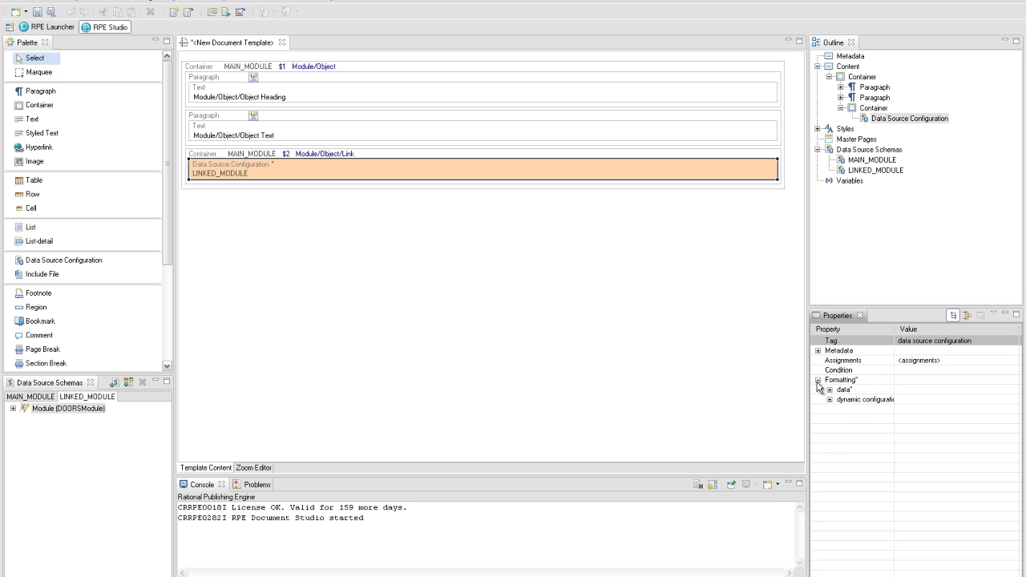
left_click(830, 399)
left_click_drag(897, 329, 910, 329)
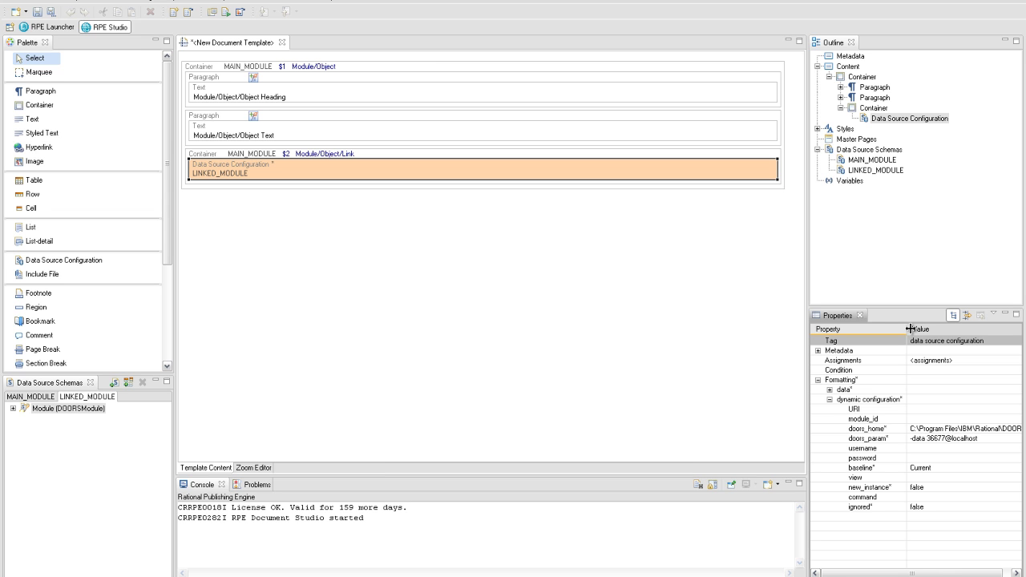
left_click(1004, 410)
left_click(1015, 410)
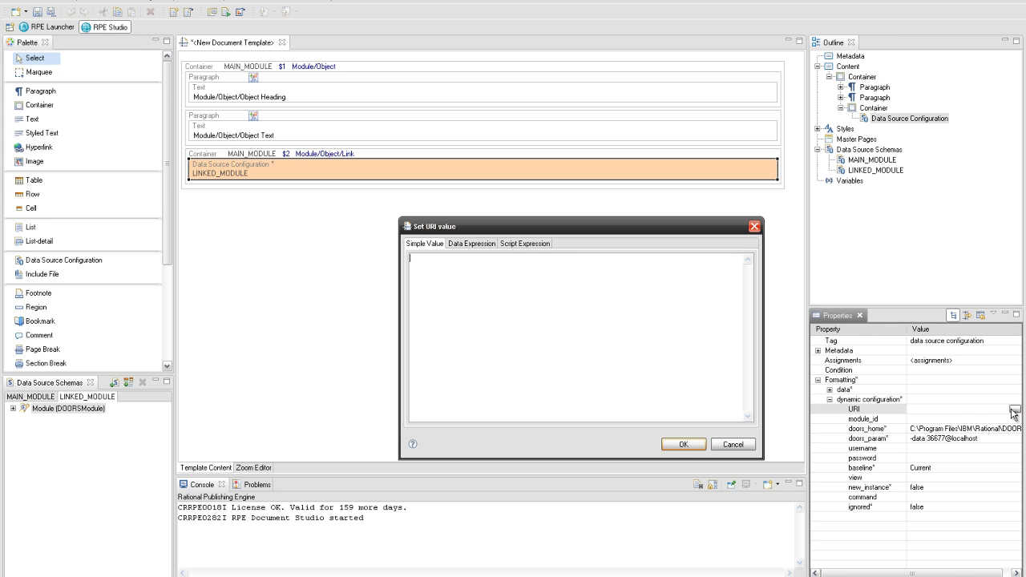
left_click(481, 244)
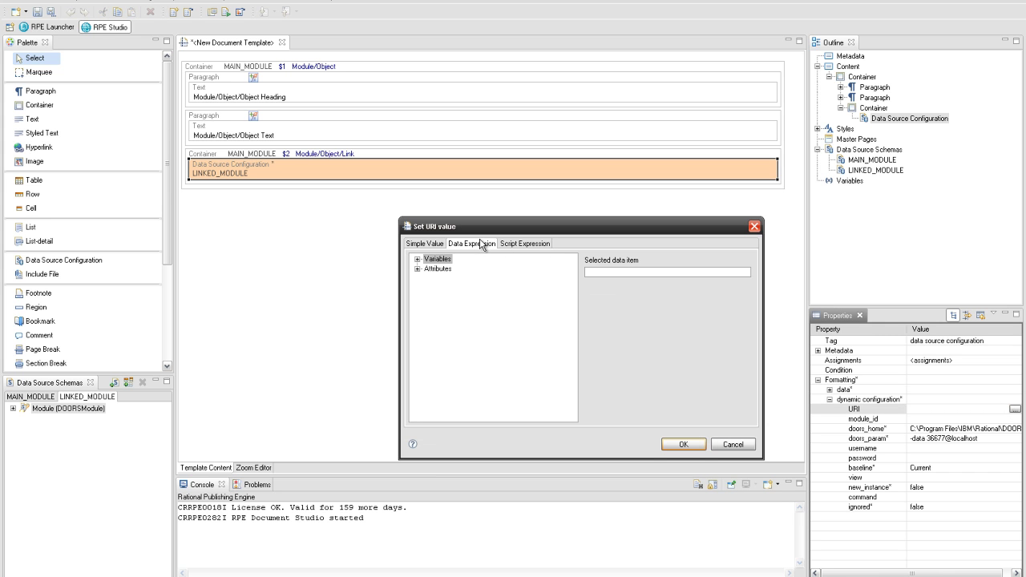
left_click(417, 268)
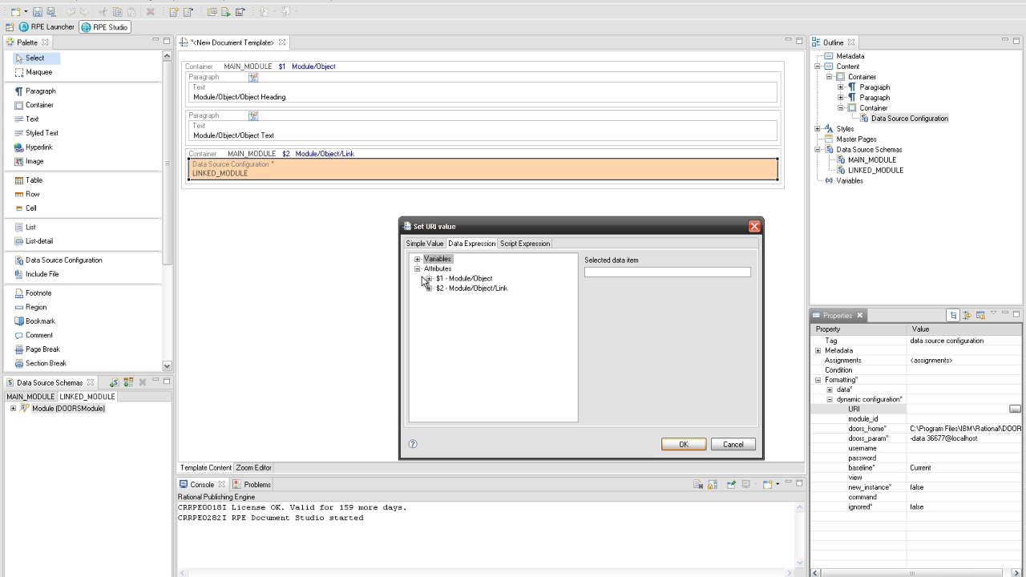
left_click(429, 289)
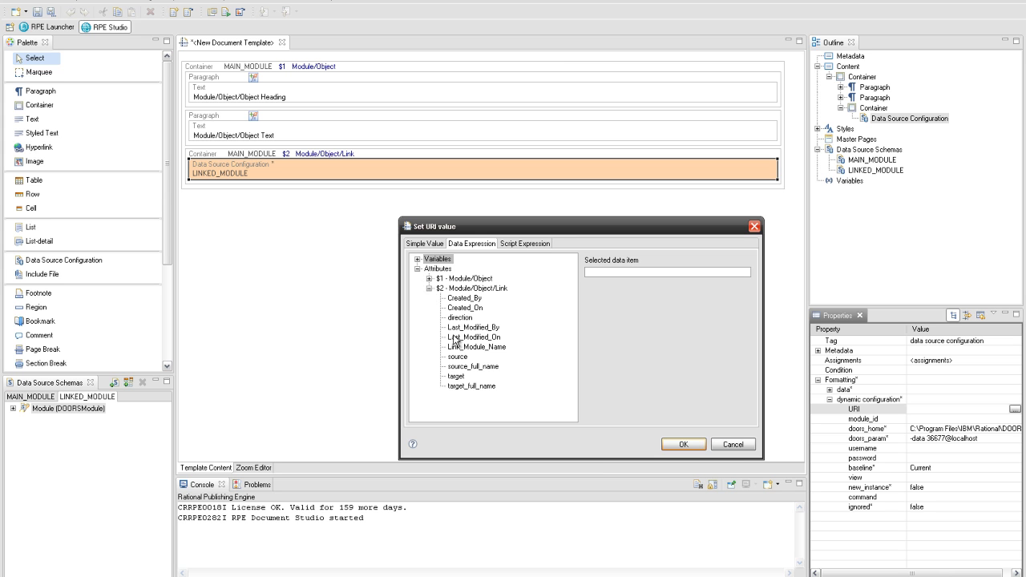
left_click(464, 367)
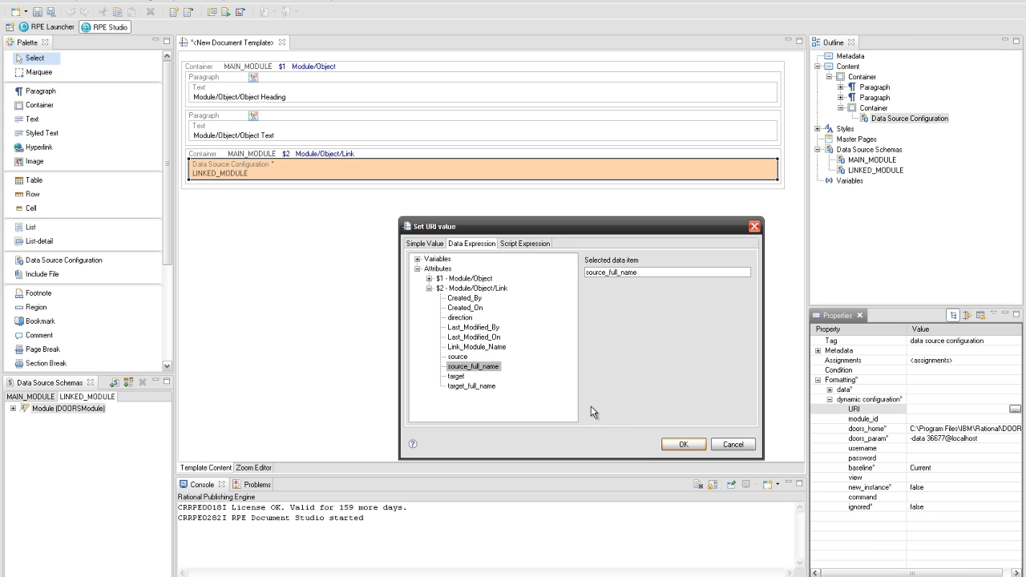
left_click(682, 446)
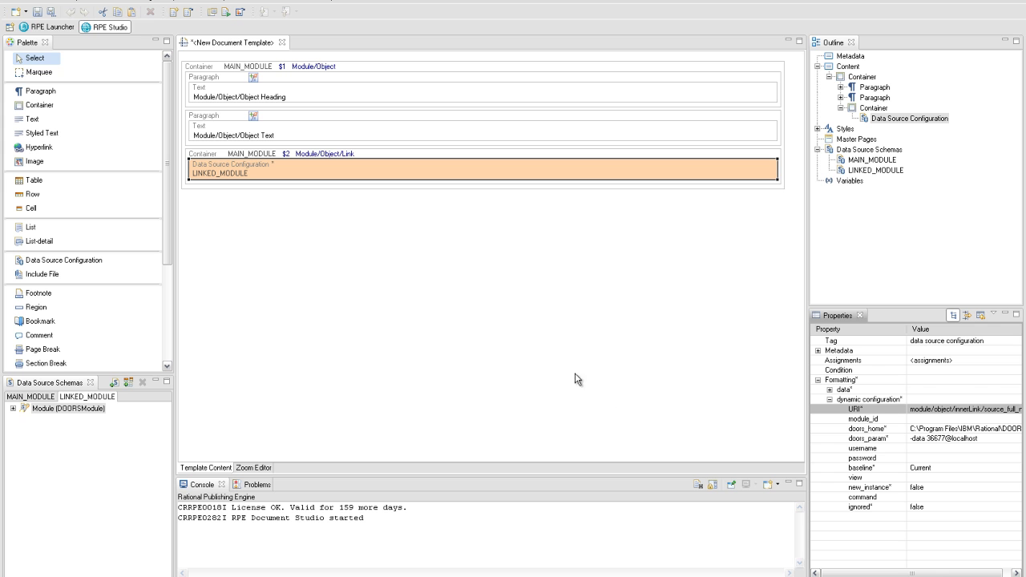
Add a container under the link bound to LINKED_MODULE's Module/Object
right_click(325, 186)
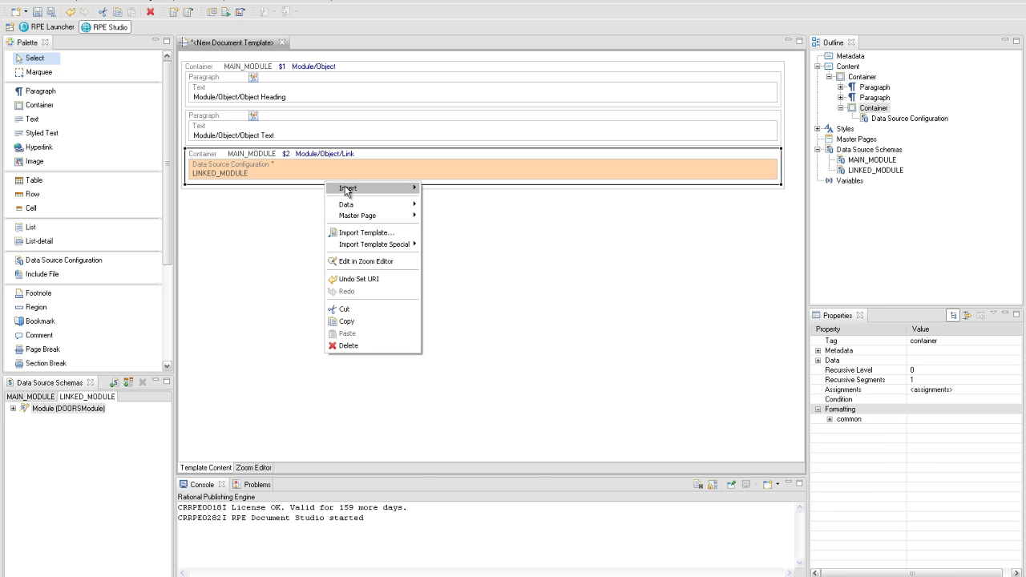
mouse_move(405, 188)
left_click(447, 201)
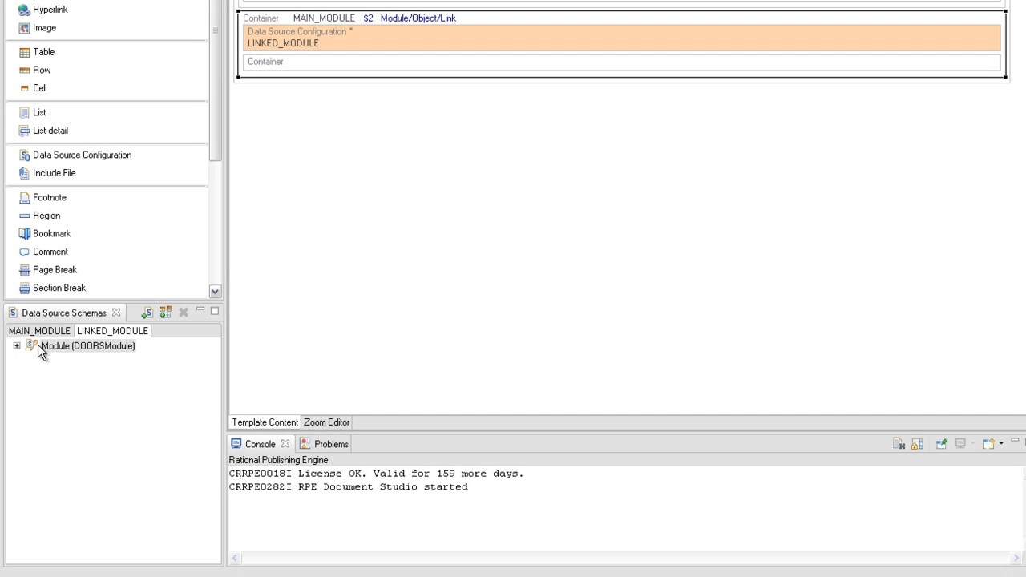
left_click(13, 409)
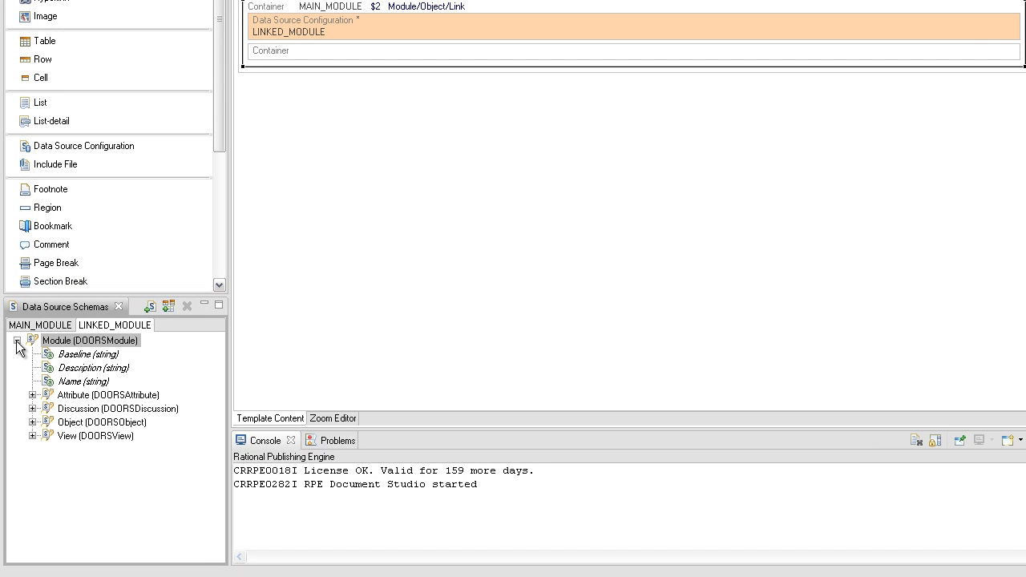
left_click_drag(63, 422, 371, 51)
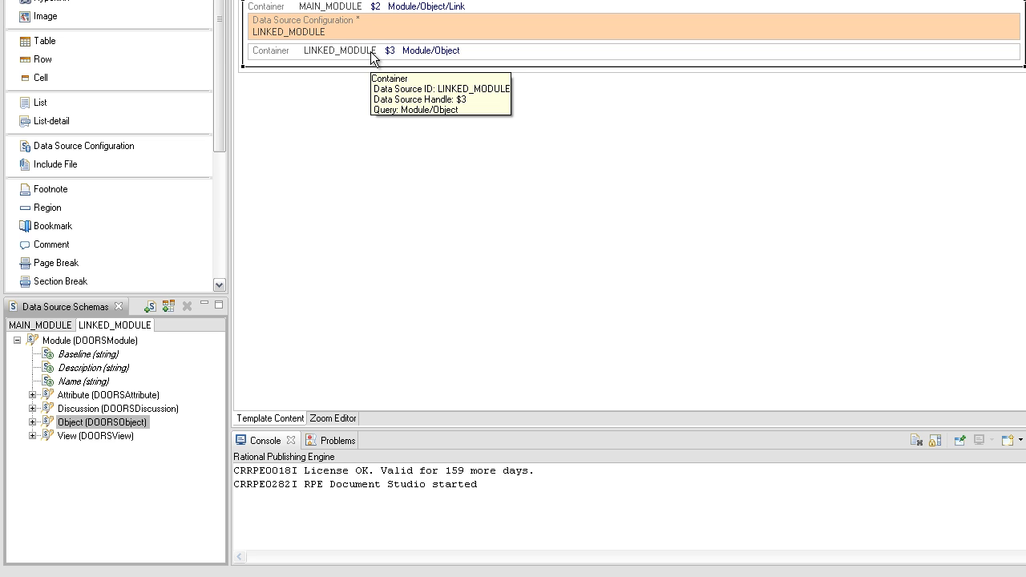
Insert a nested container and name it LINKED_OBJECT_CHILDREN
right_click(371, 51)
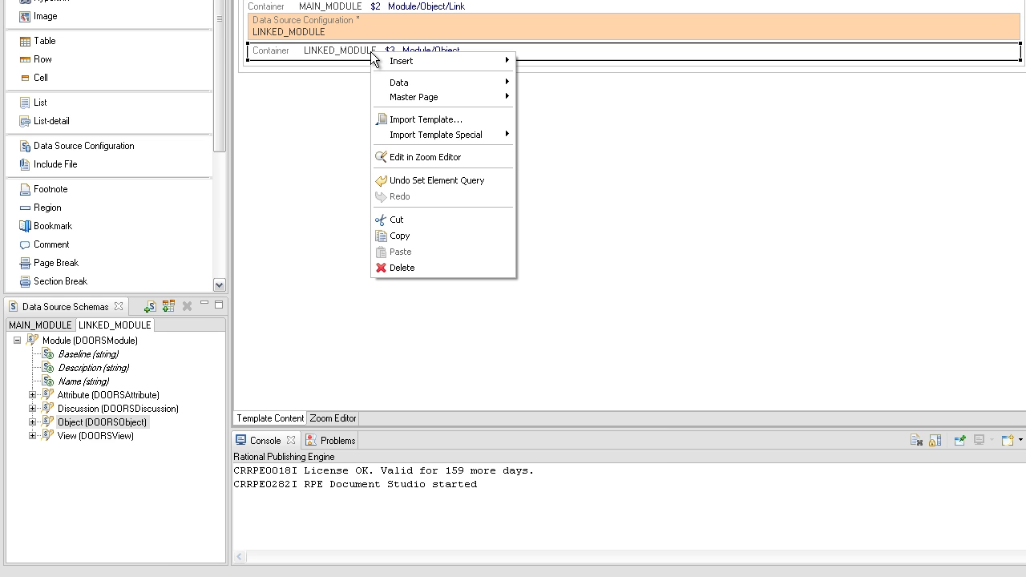
mouse_move(464, 59)
left_click(566, 78)
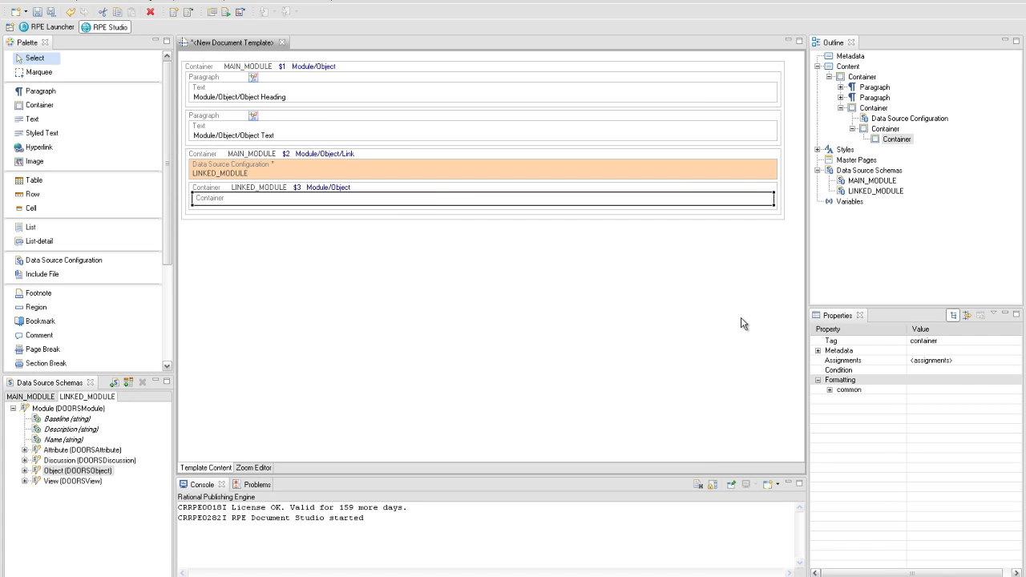
left_click(818, 351)
left_click(929, 361)
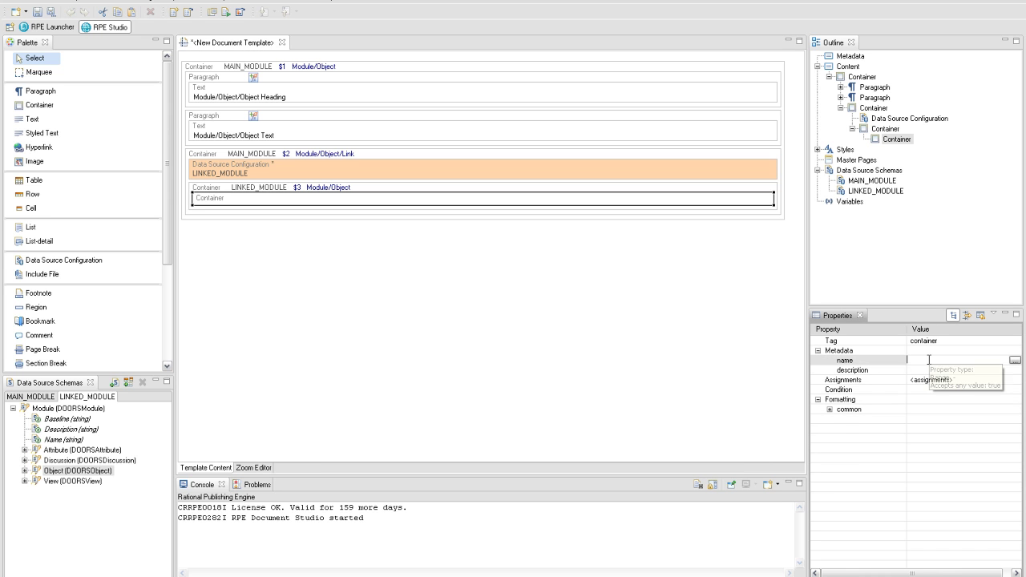
type("LINKED_")
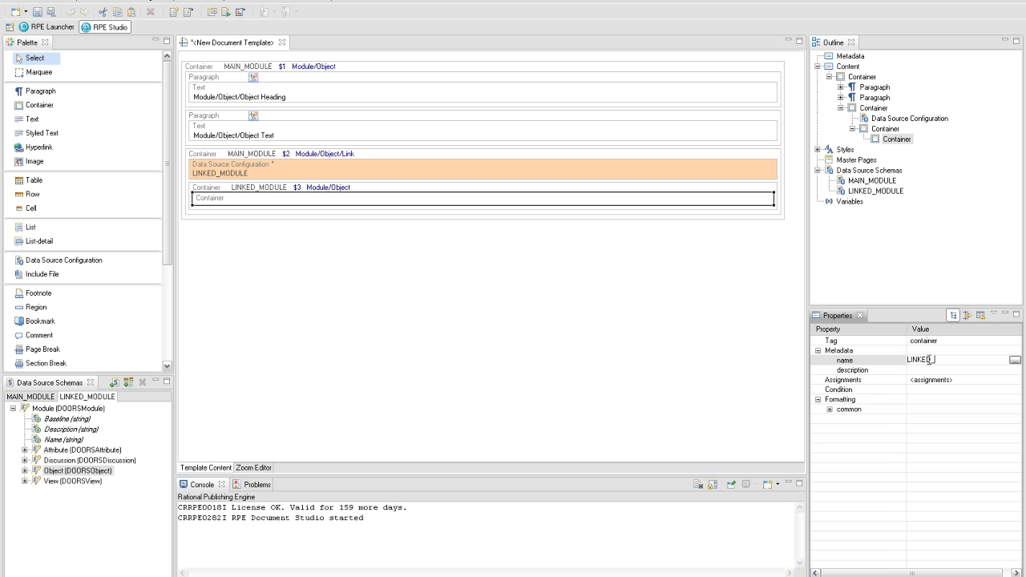
type("OBJECT_CHILDREN")
key("Return")
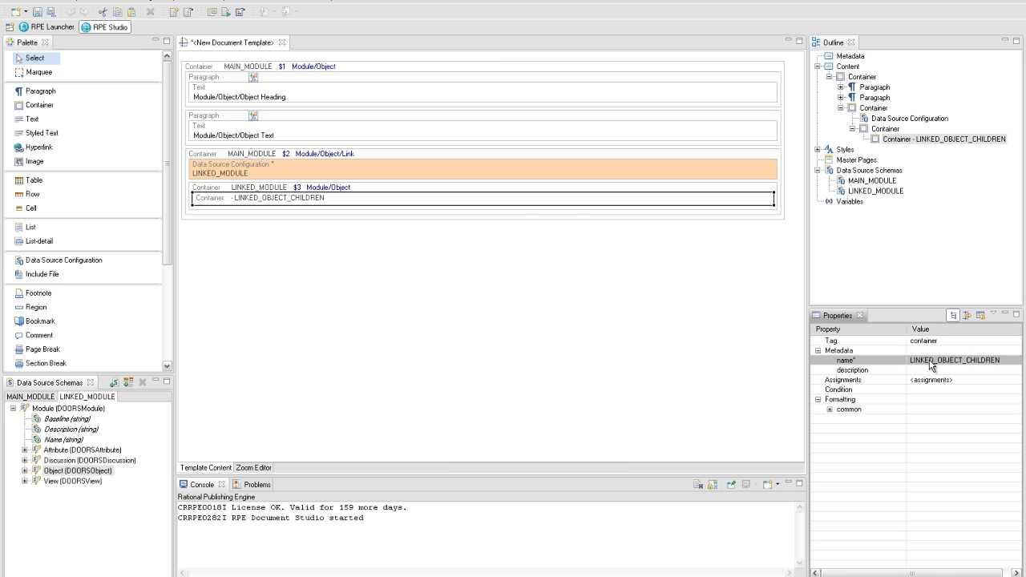
Add a paragraph showing LINKED_MODULE's Object Heading inside LINKED_OBJECT_CHILDREN
right_click(500, 202)
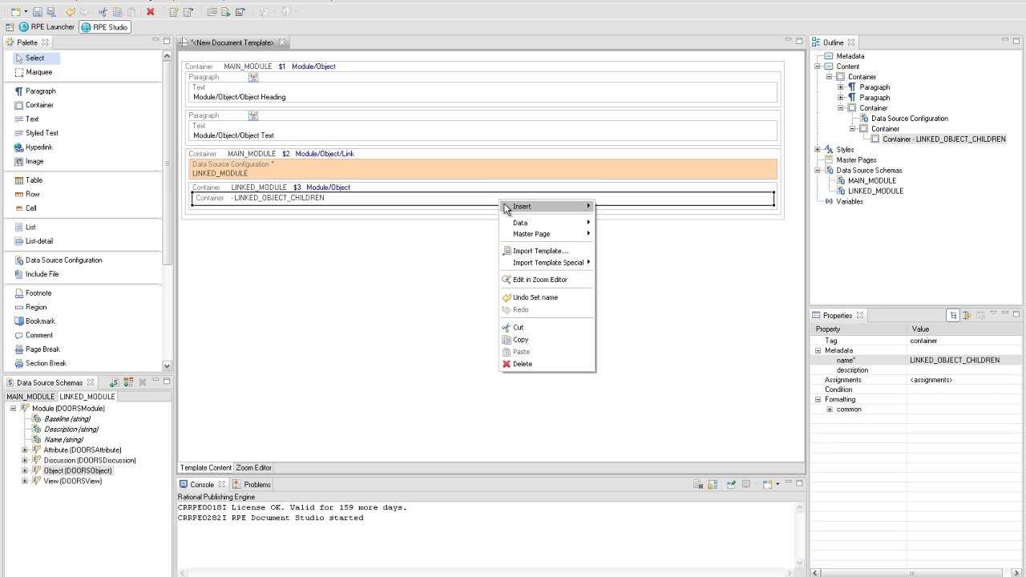
mouse_move(505, 209)
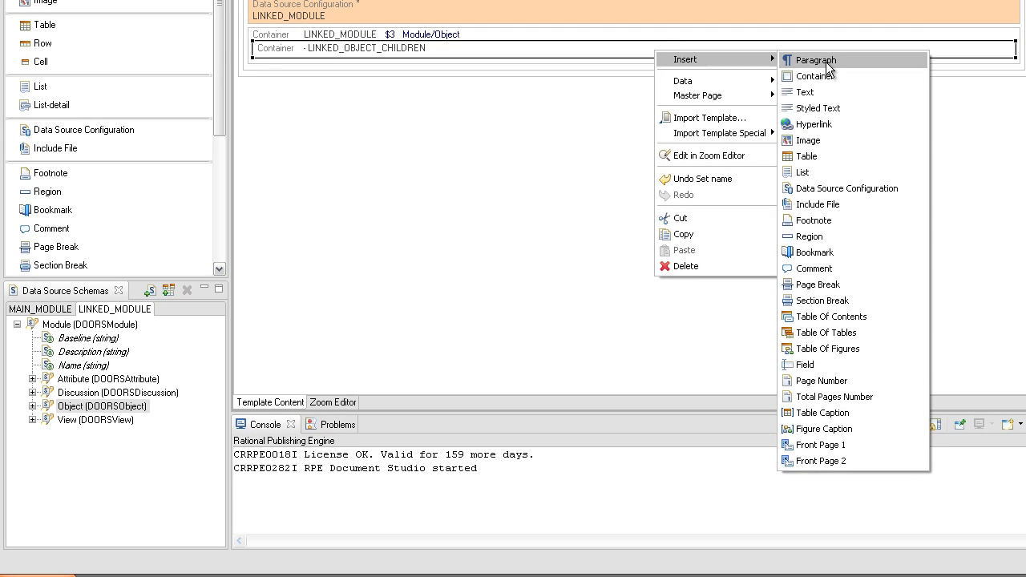
left_click(826, 62)
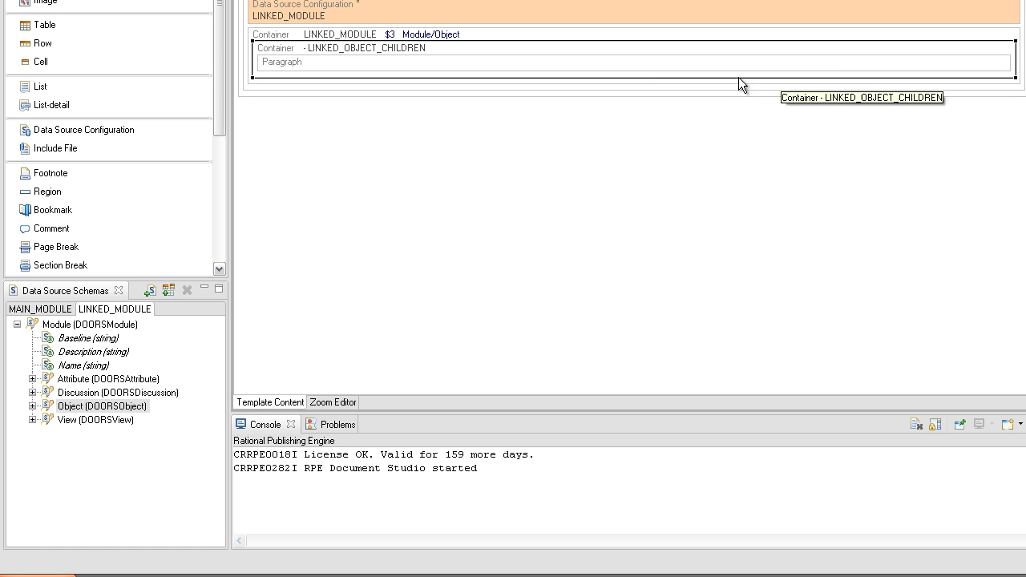
left_click(32, 406)
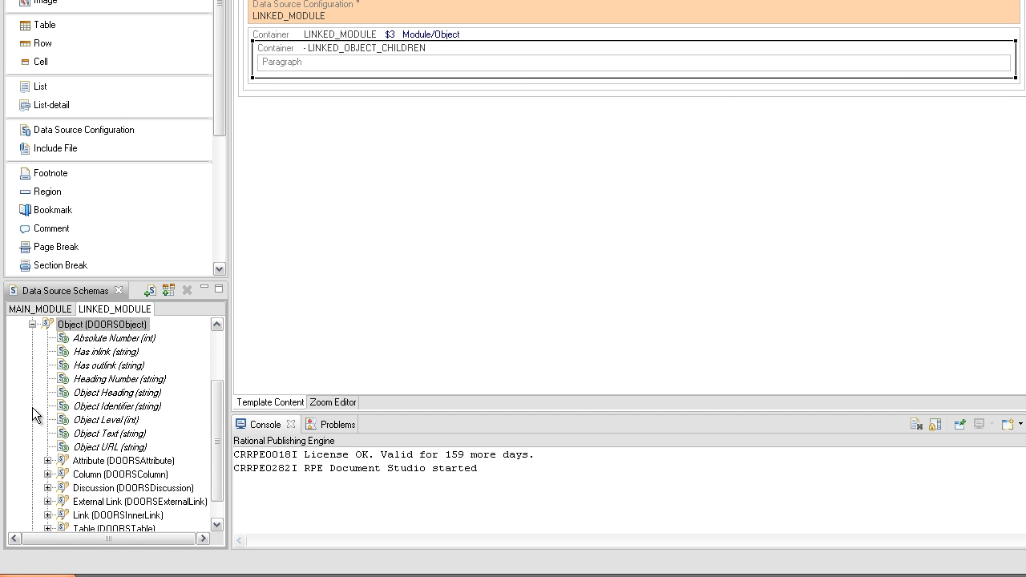
left_click_drag(81, 398, 350, 64)
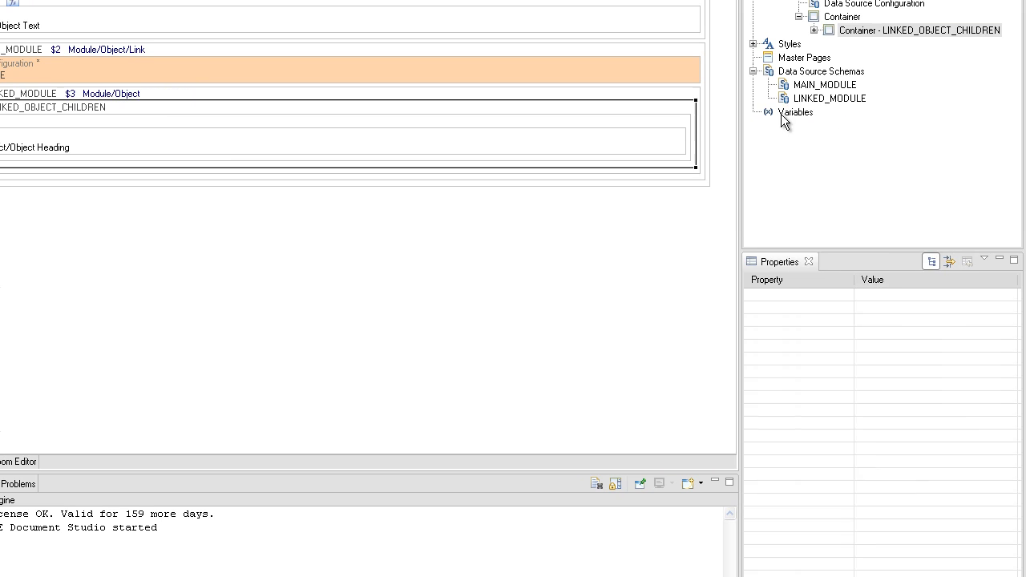
Create the template variable _linked_object_heading and show it under Variables
right_click(784, 118)
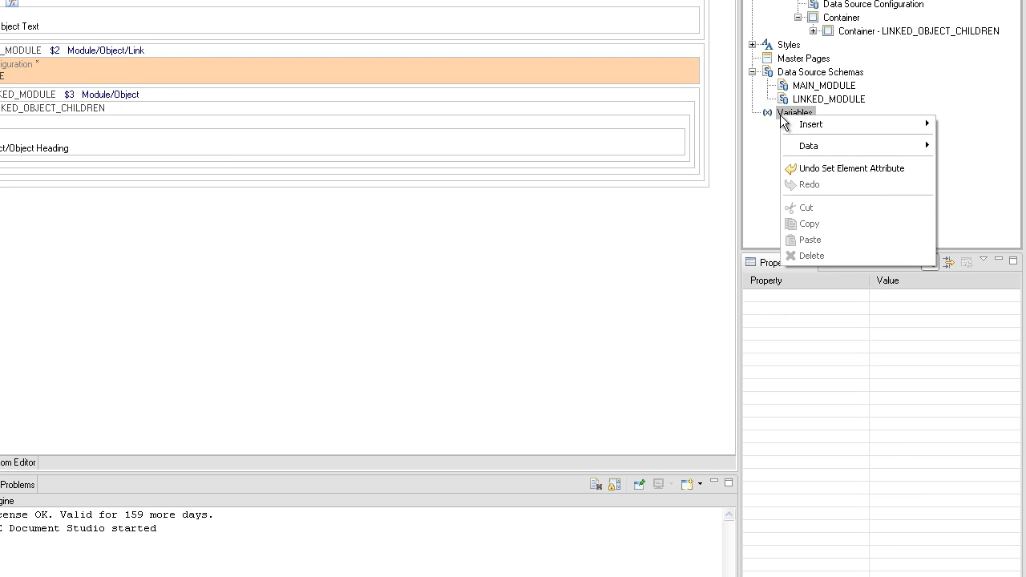
left_click(770, 124)
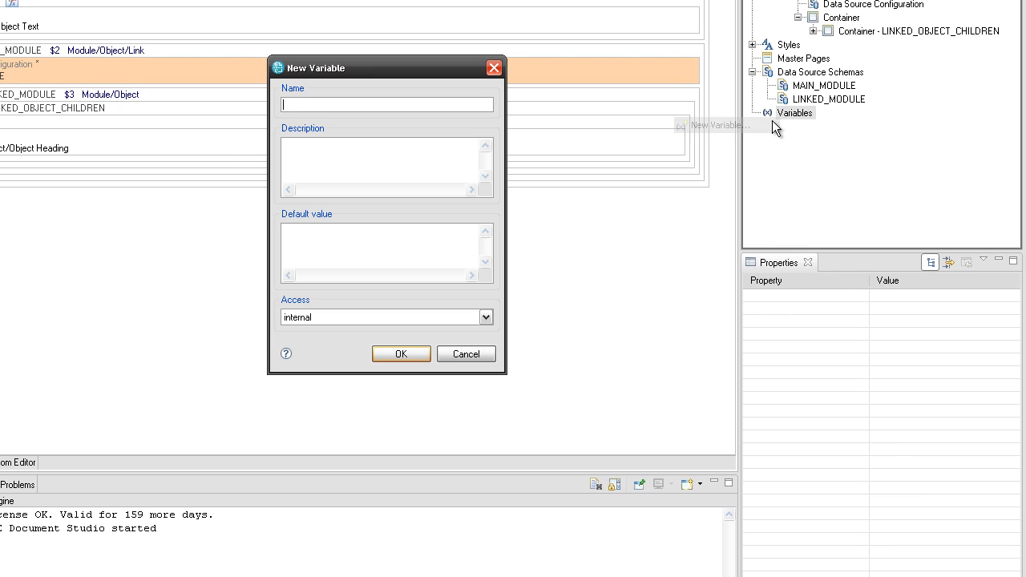
type("_linked_")
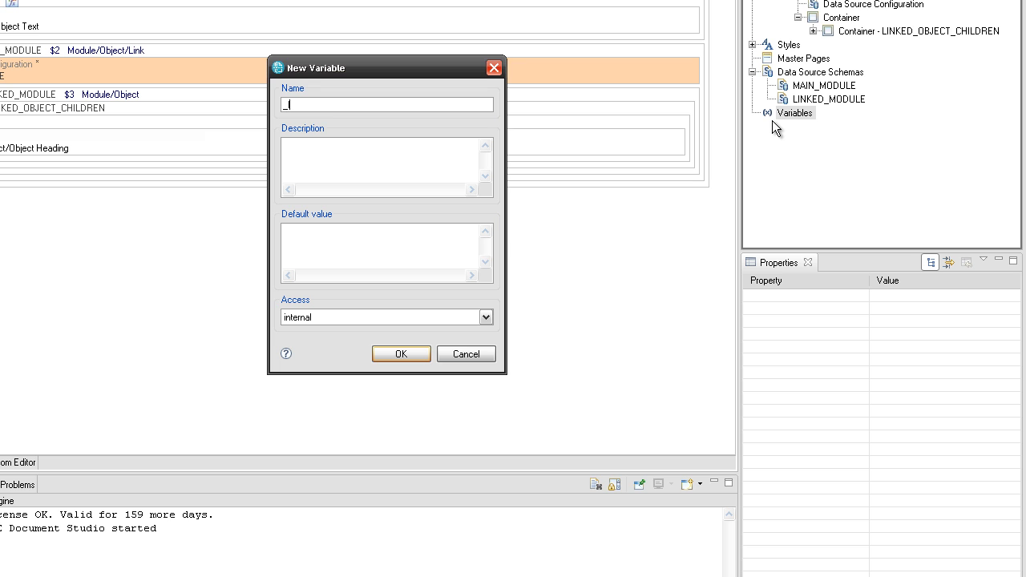
type("object_heading")
left_click(411, 352)
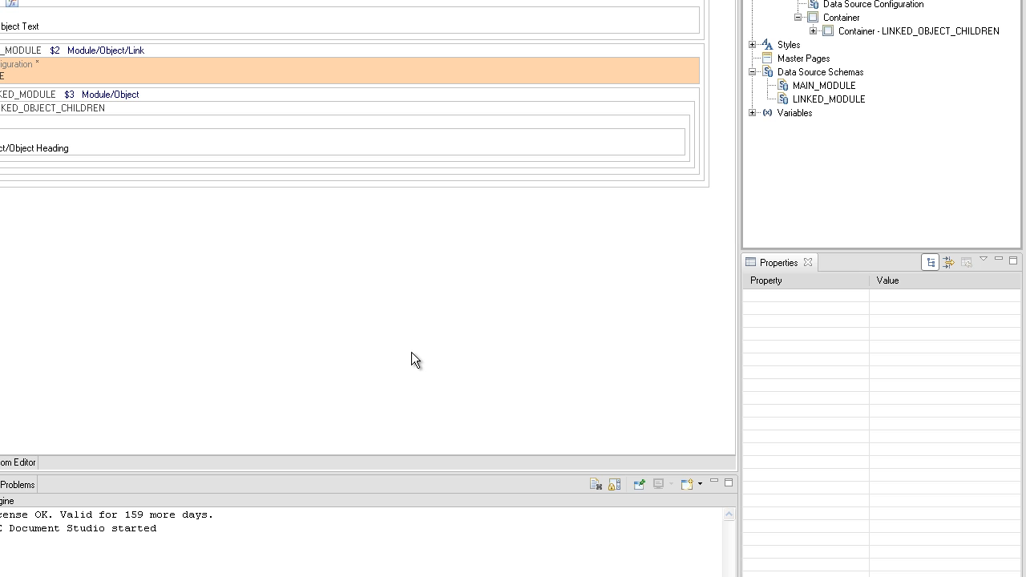
left_click(753, 113)
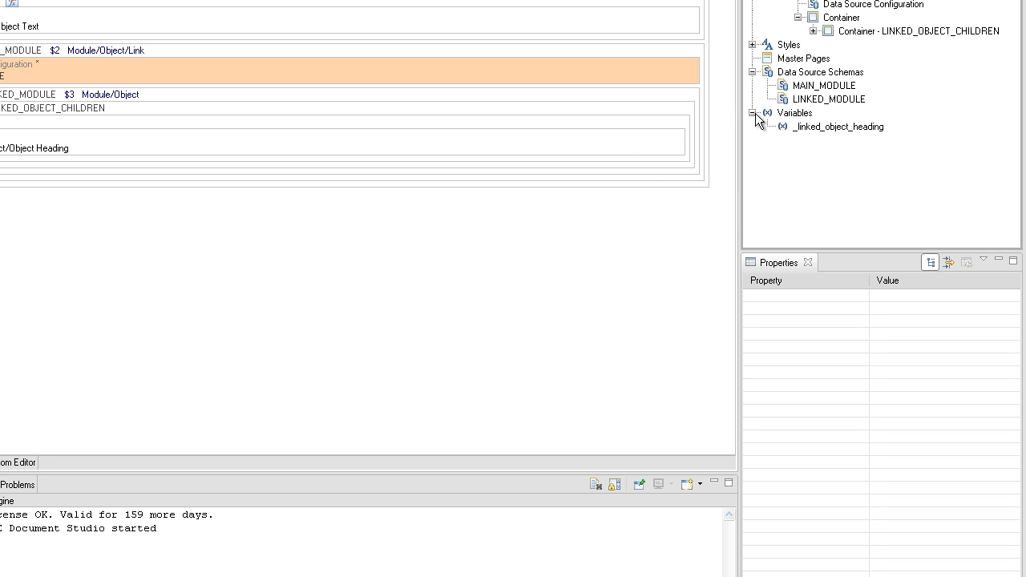
Add a container inside the $2 link container iterating Link/Linked Object with $2 context
right_click(204, 50)
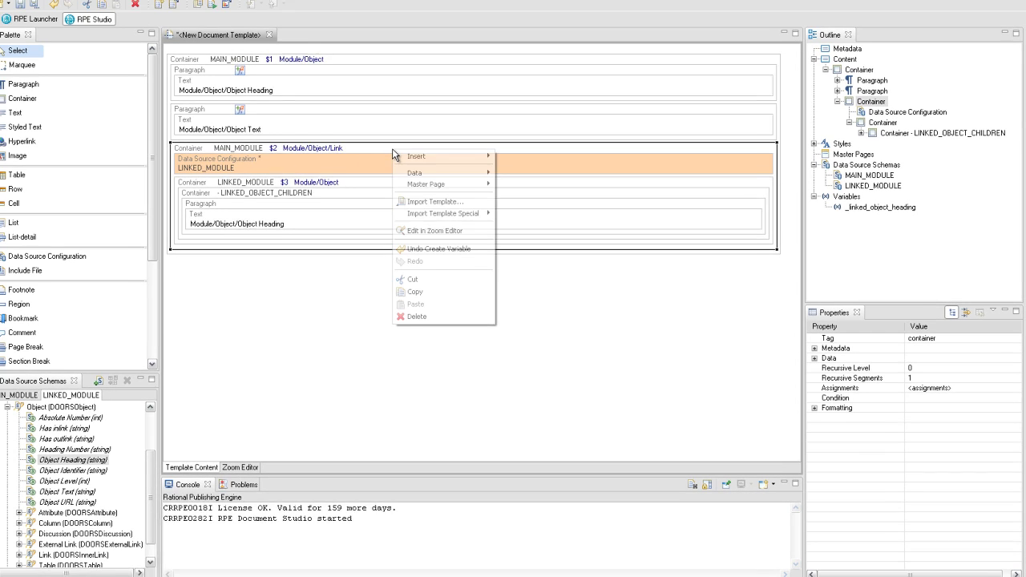
mouse_move(416, 157)
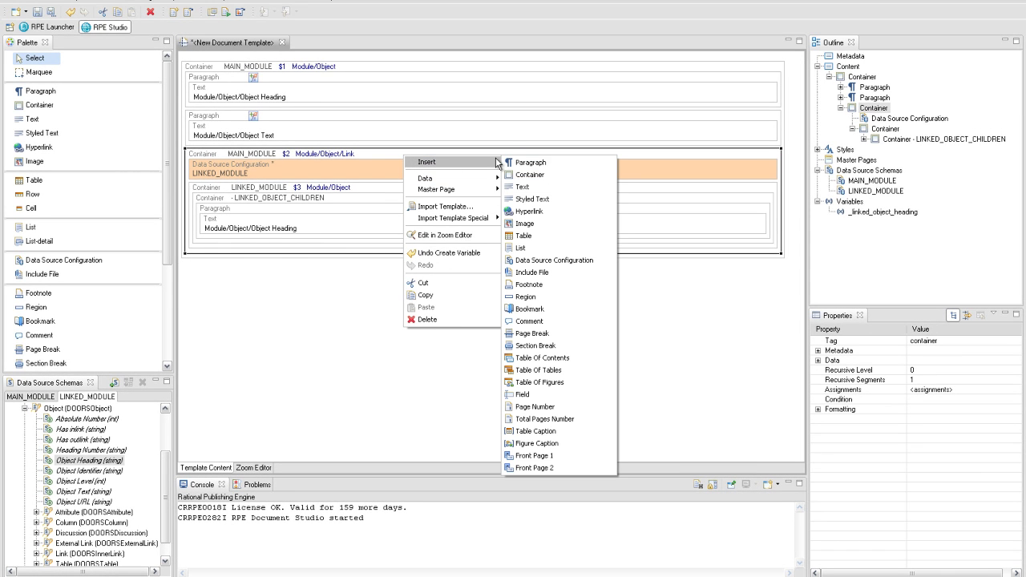
left_click(537, 175)
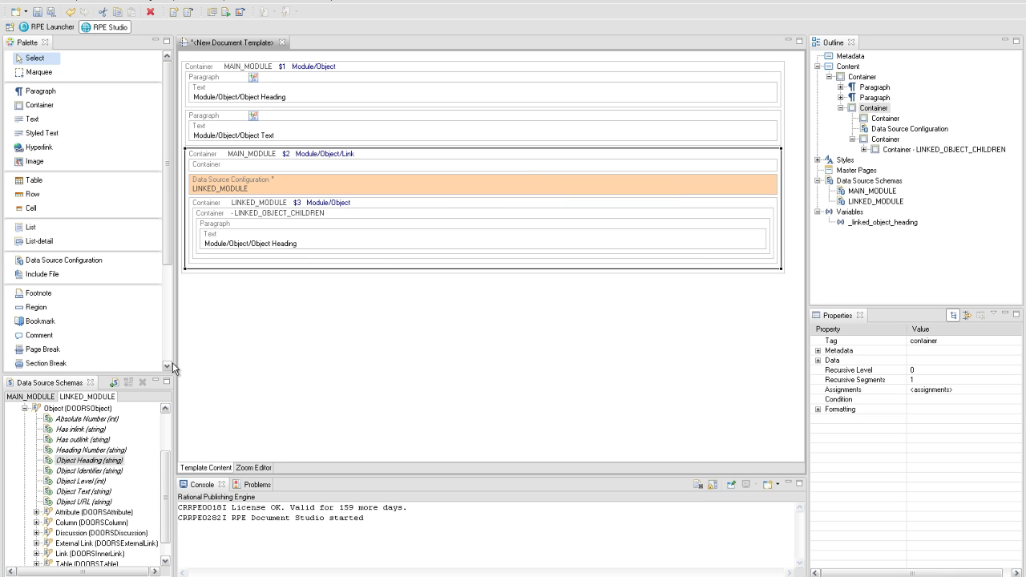
left_click(32, 398)
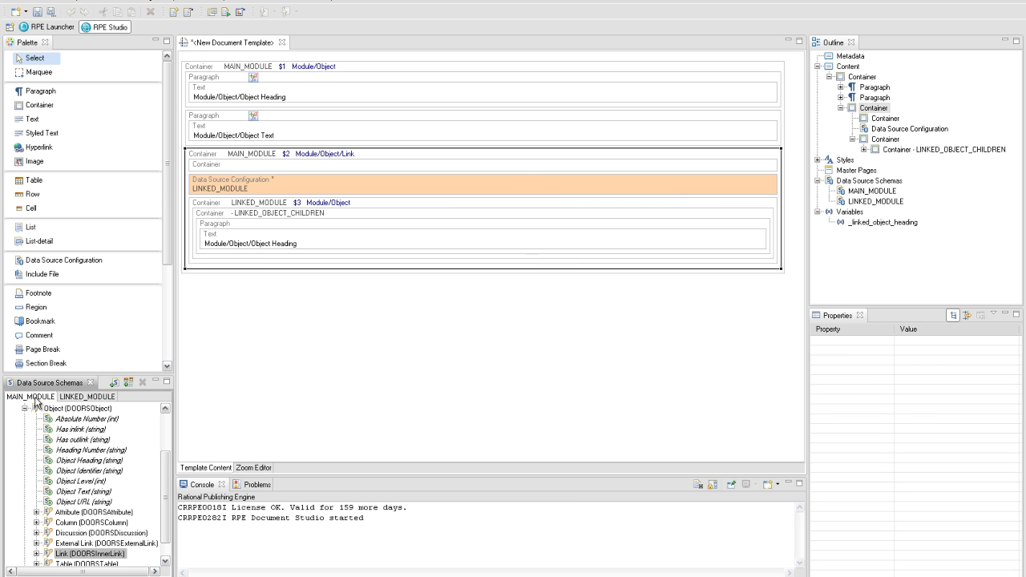
left_click(36, 553)
left_click_drag(68, 554, 270, 171)
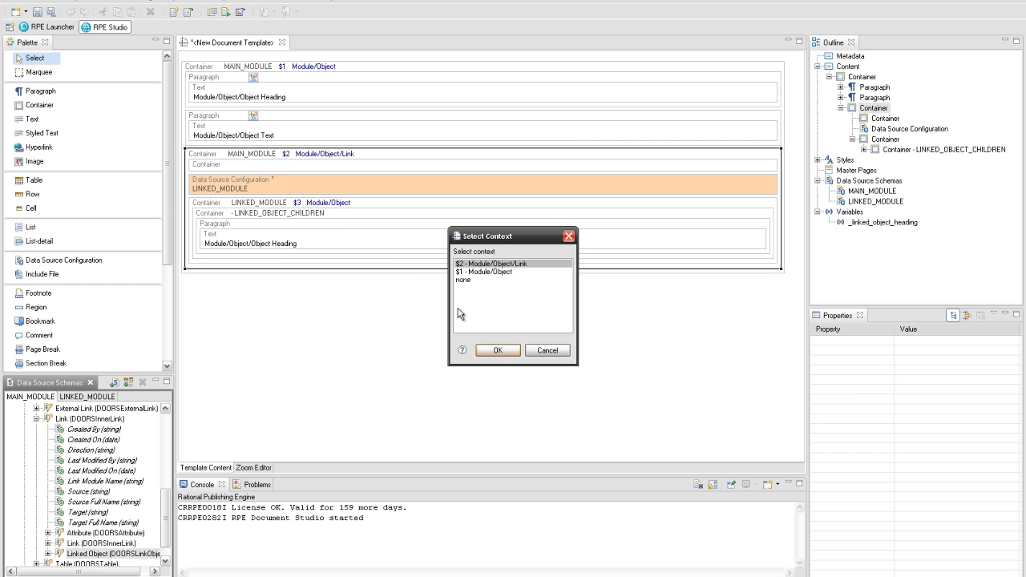
left_click(496, 353)
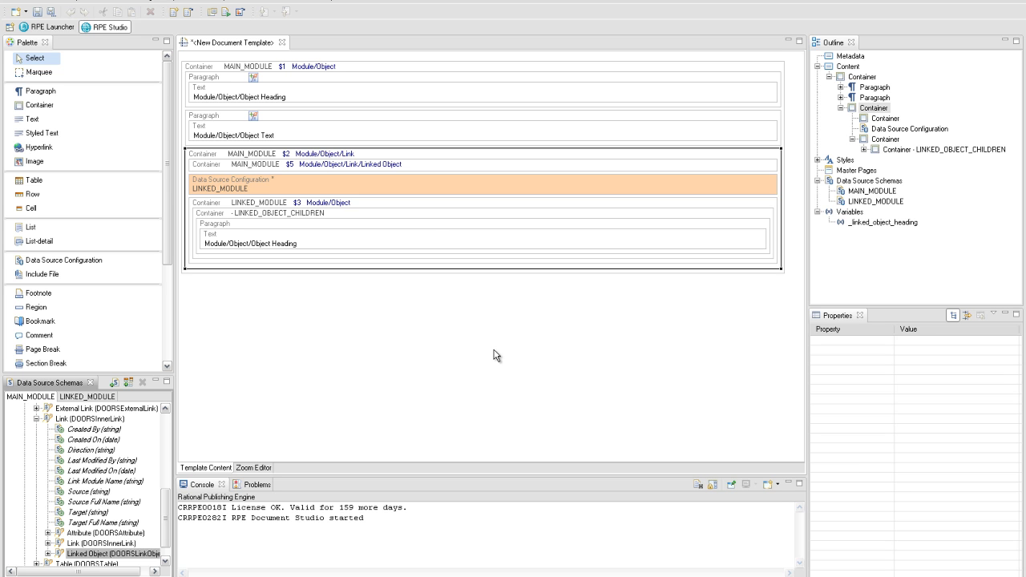
Assign the $5 linked object's heading_number to the _linked_object_heading variable on the $5 container
right_click(385, 171)
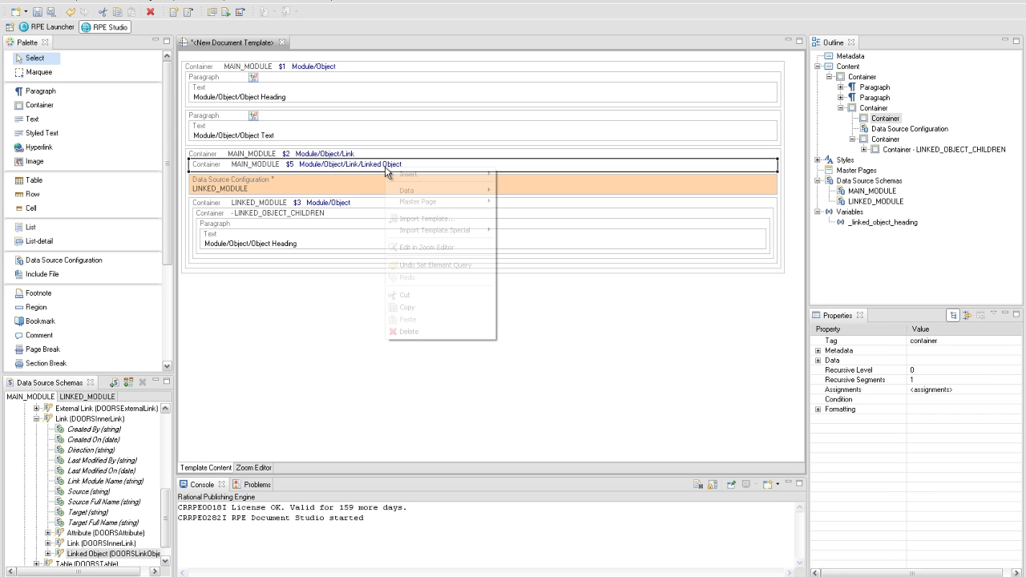
mouse_move(417, 192)
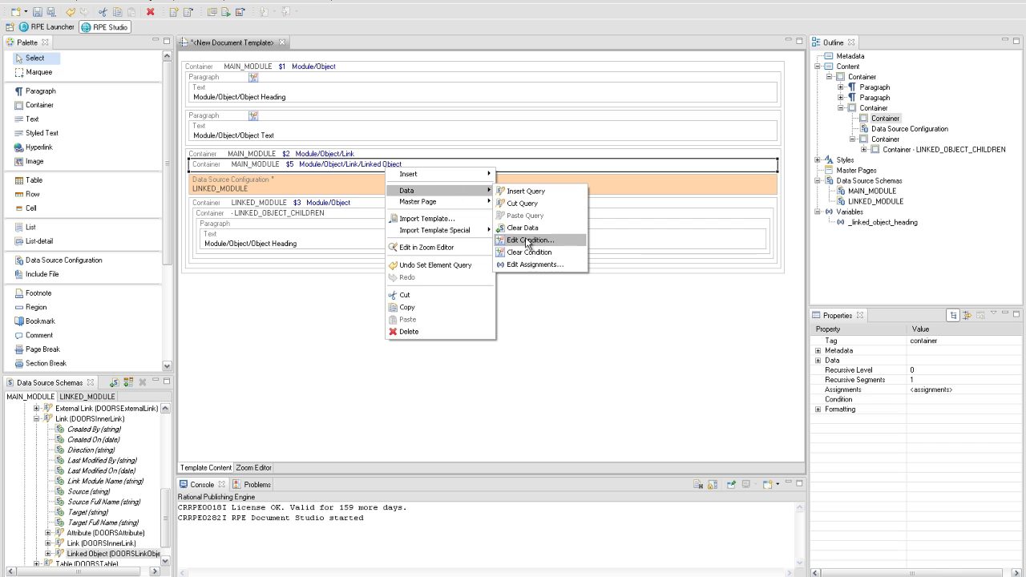
left_click(527, 264)
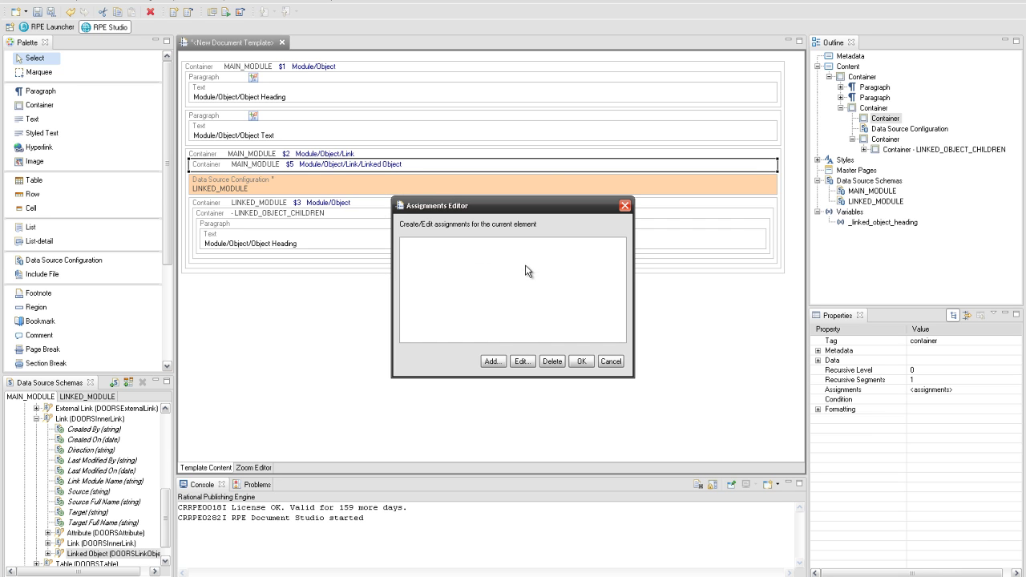
left_click(493, 361)
left_click(518, 316)
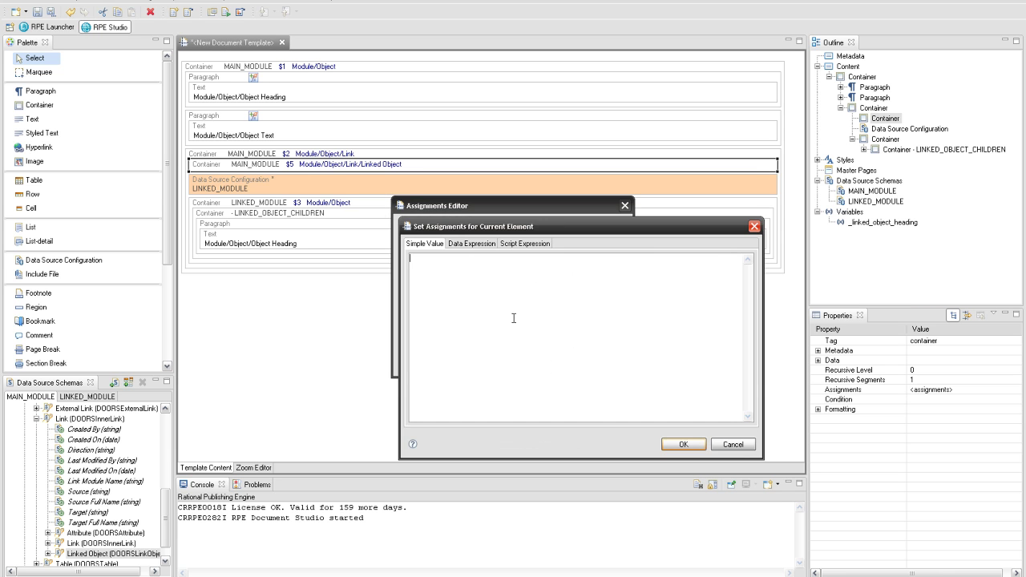
left_click(472, 244)
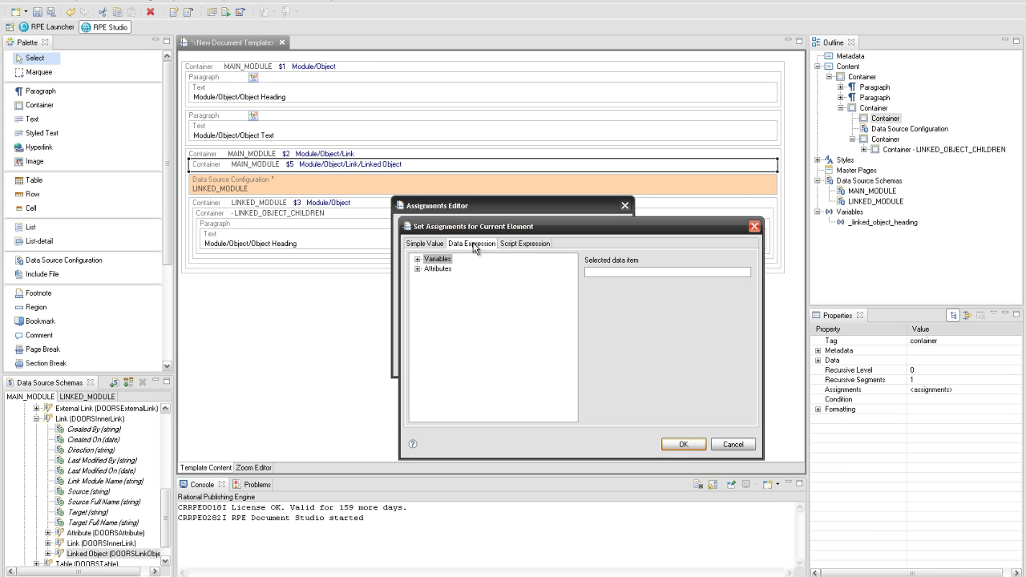
left_click(417, 268)
left_click(429, 297)
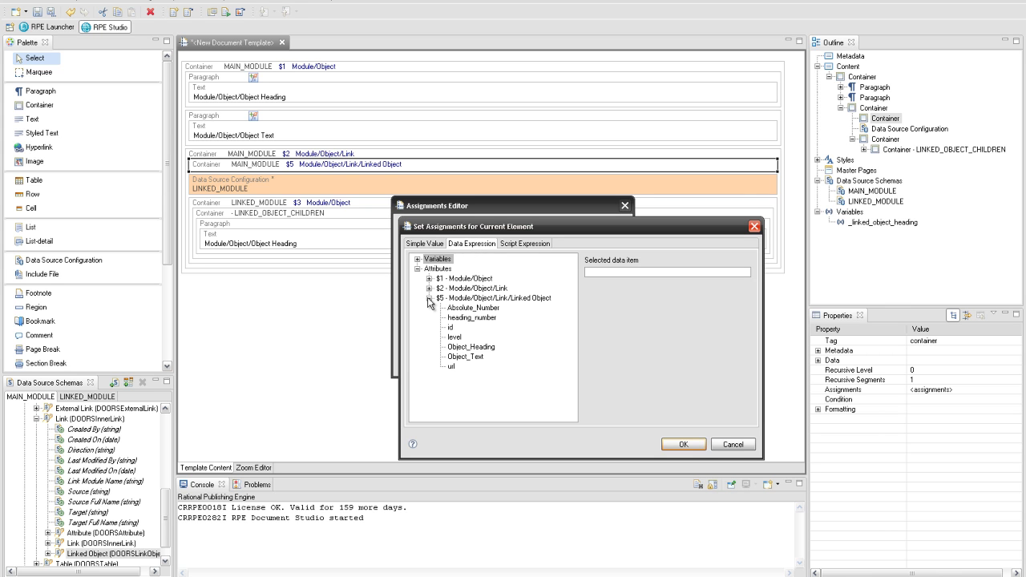
left_click(463, 318)
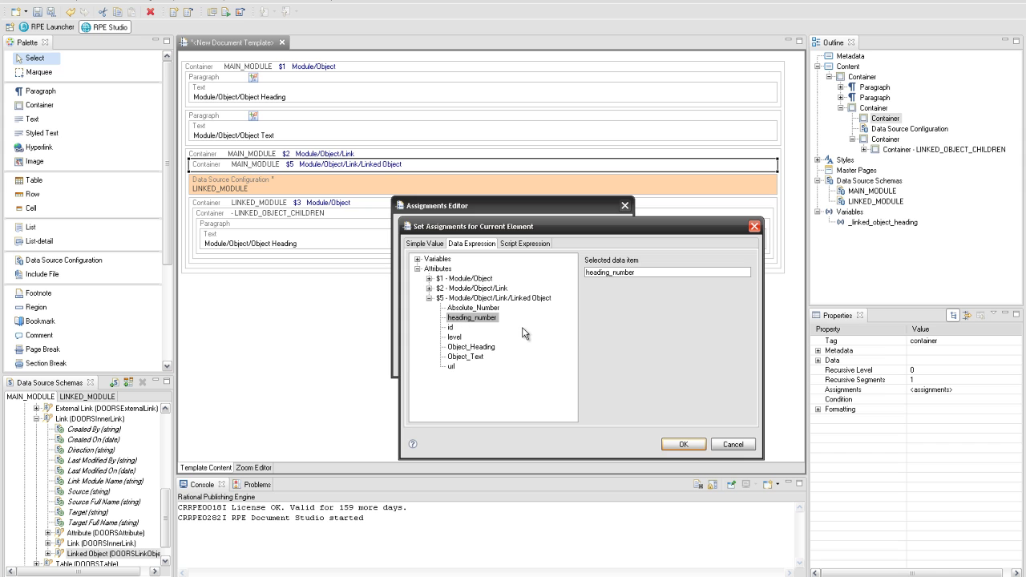
left_click(676, 445)
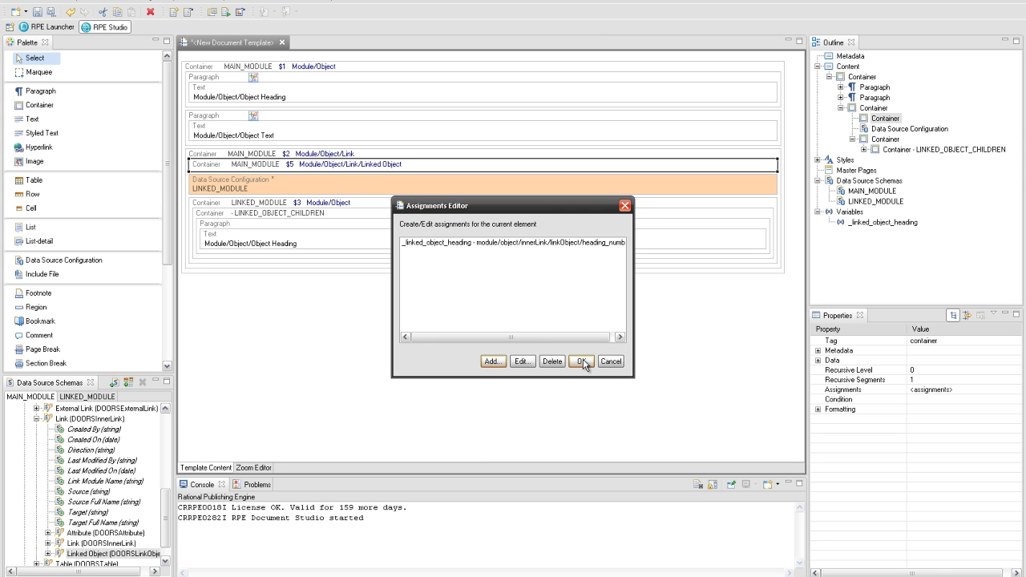
left_click_drag(634, 354, 666, 356)
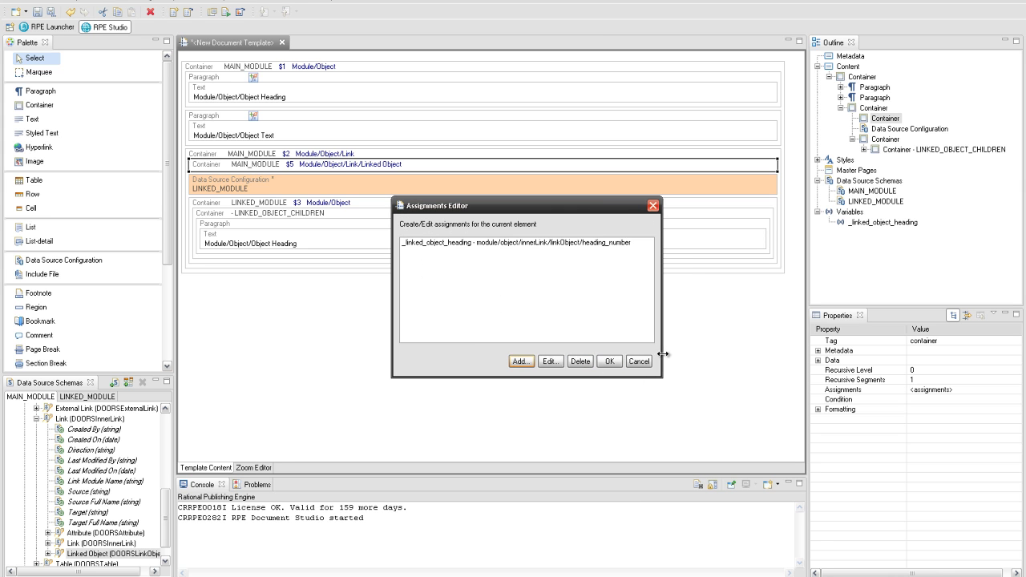
left_click(603, 361)
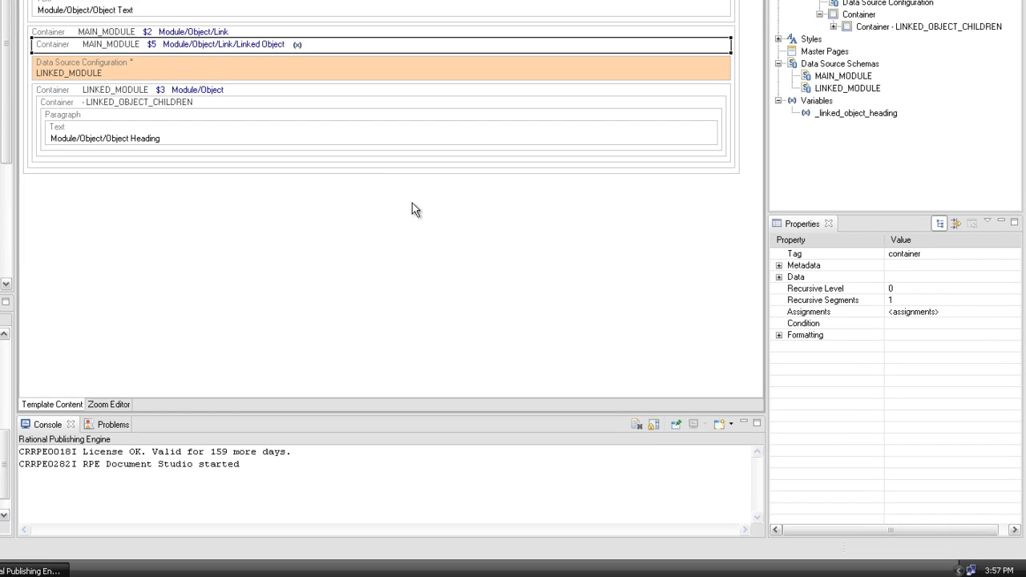
Begin the LINKED_OBJECT_CHILDREN condition with the $3 attribute as heading_number.indexOf(
right_click(225, 86)
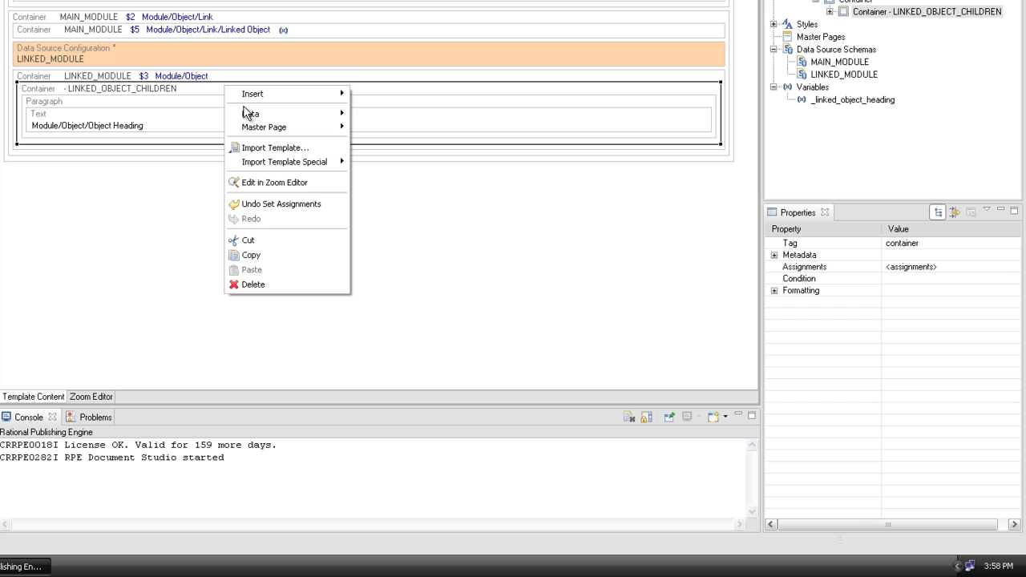
mouse_move(270, 111)
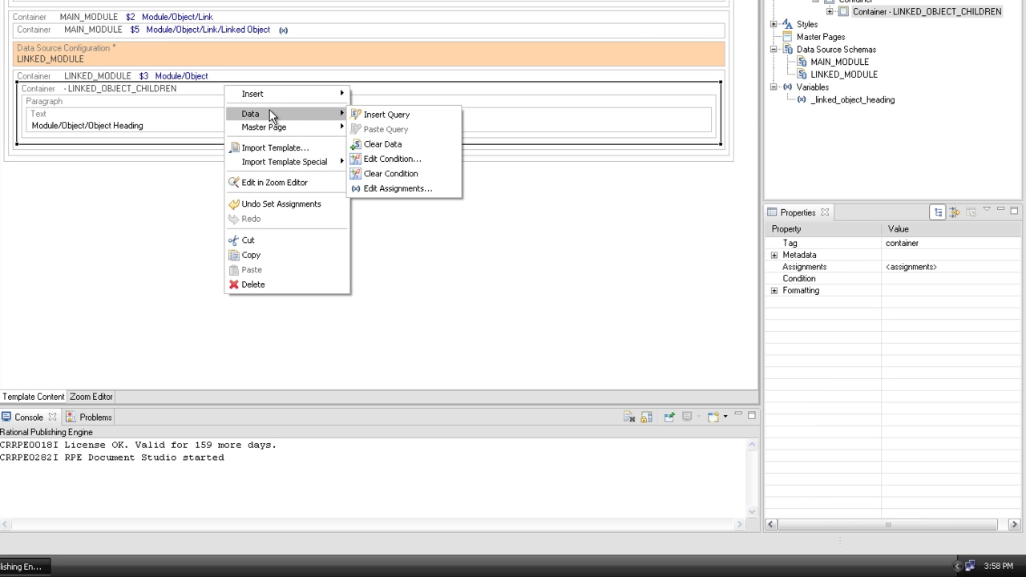
left_click(385, 159)
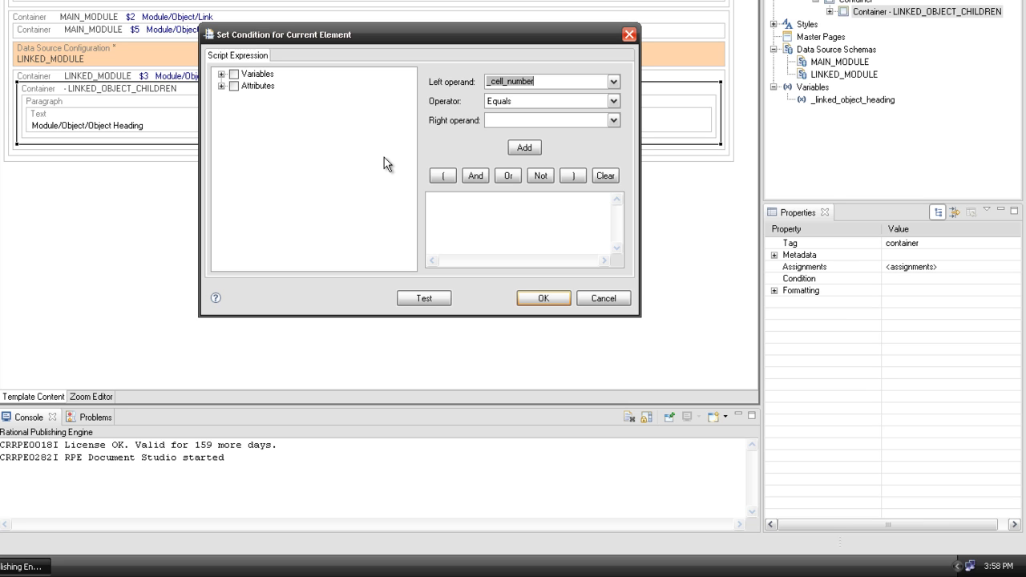
left_click(219, 86)
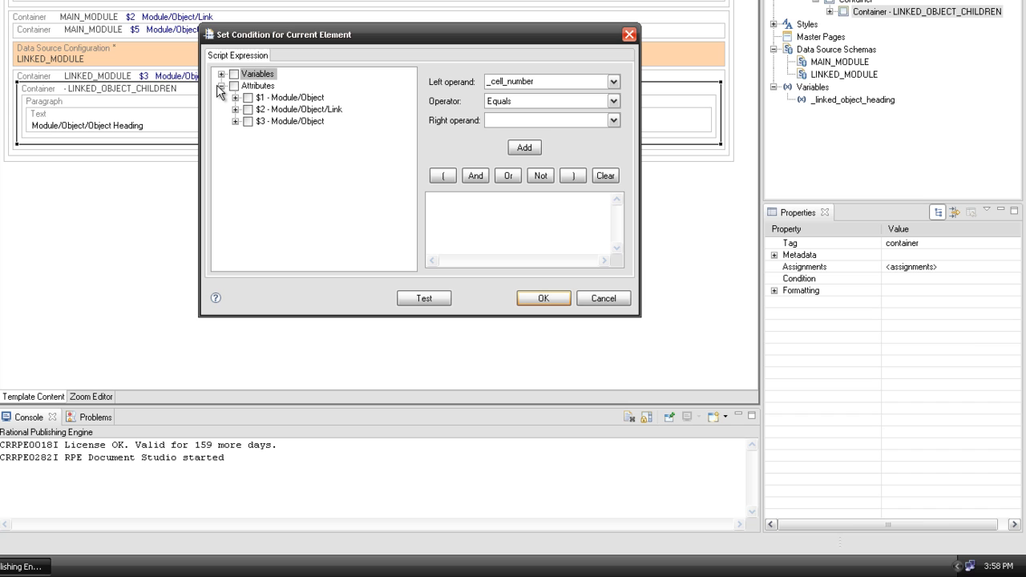
left_click(235, 122)
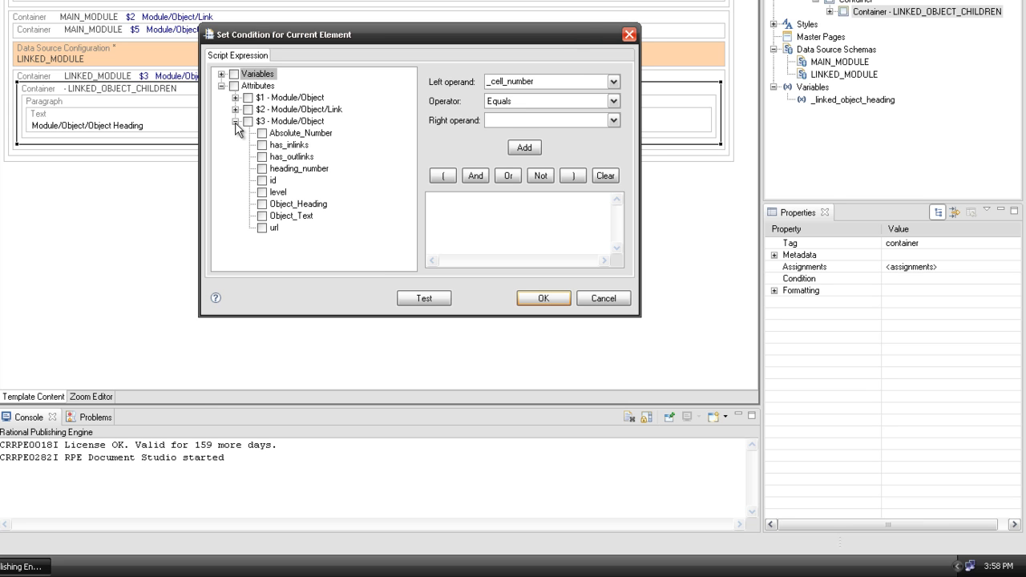
left_click(262, 169)
left_click_drag(287, 168, 457, 211)
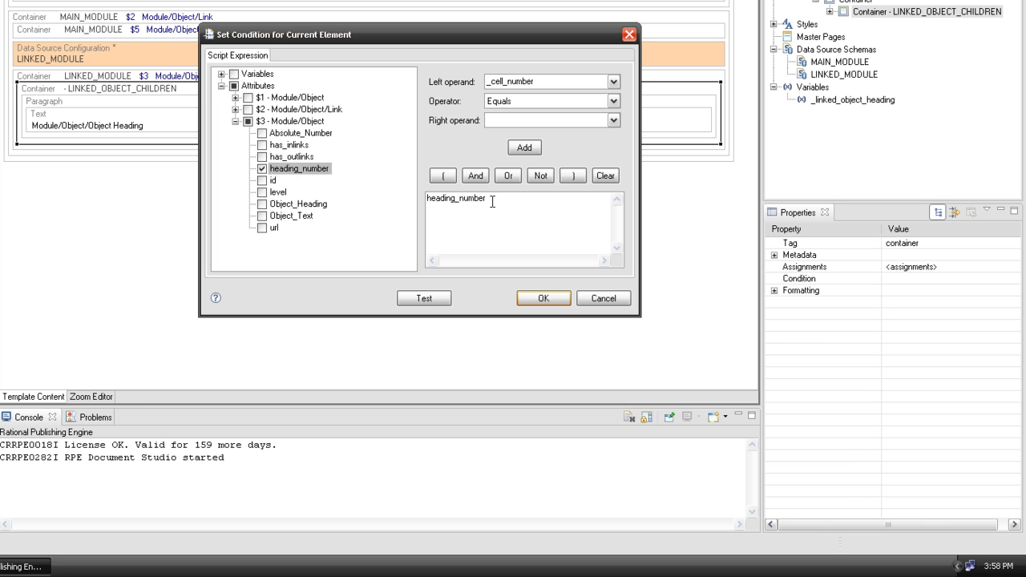
left_click(489, 199)
type(".indexOf(")
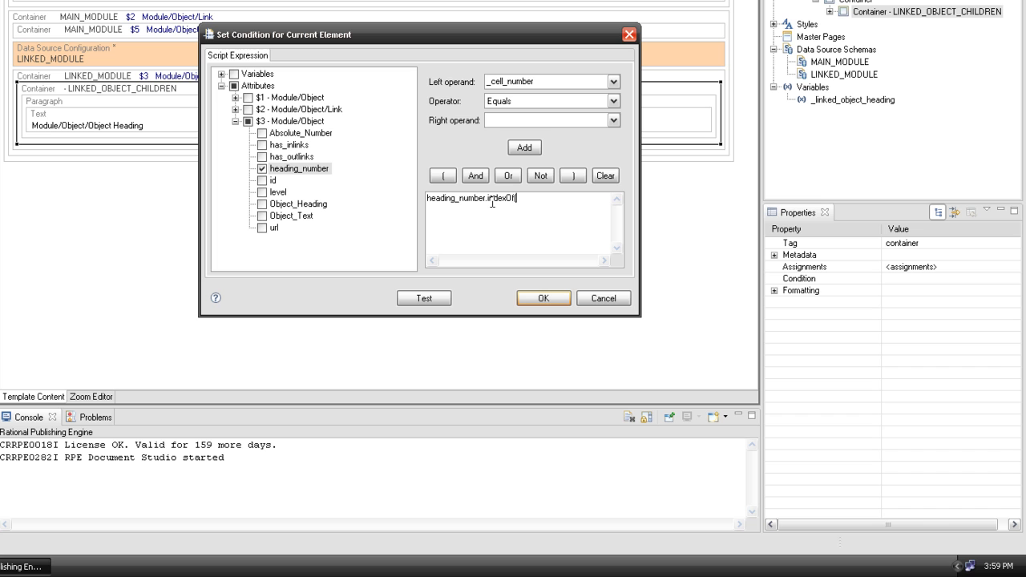
Complete the condition with _linked_object_heading and )==0, then confirm it
left_click(222, 74)
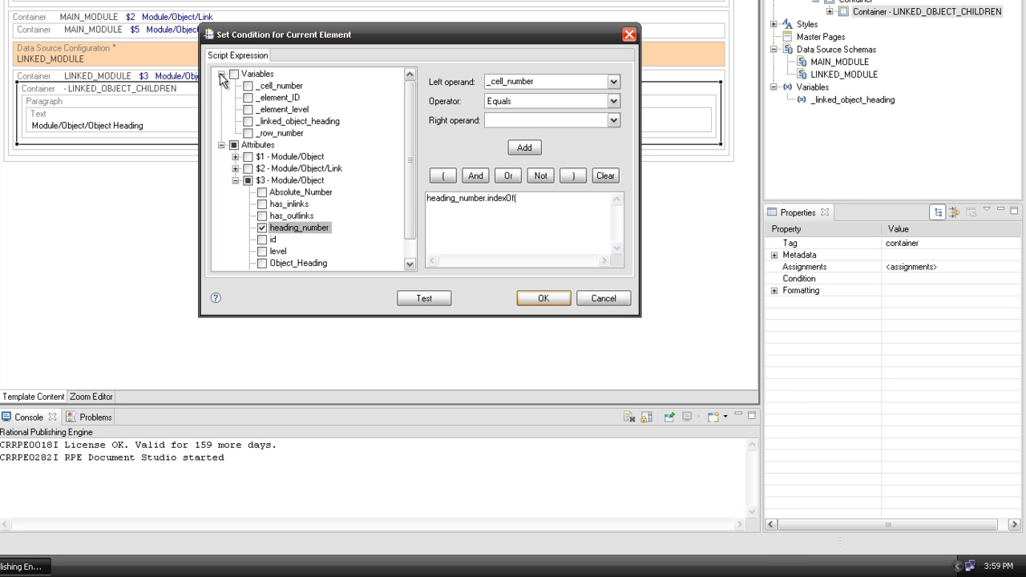
left_click(247, 121)
left_click_drag(276, 122, 529, 205)
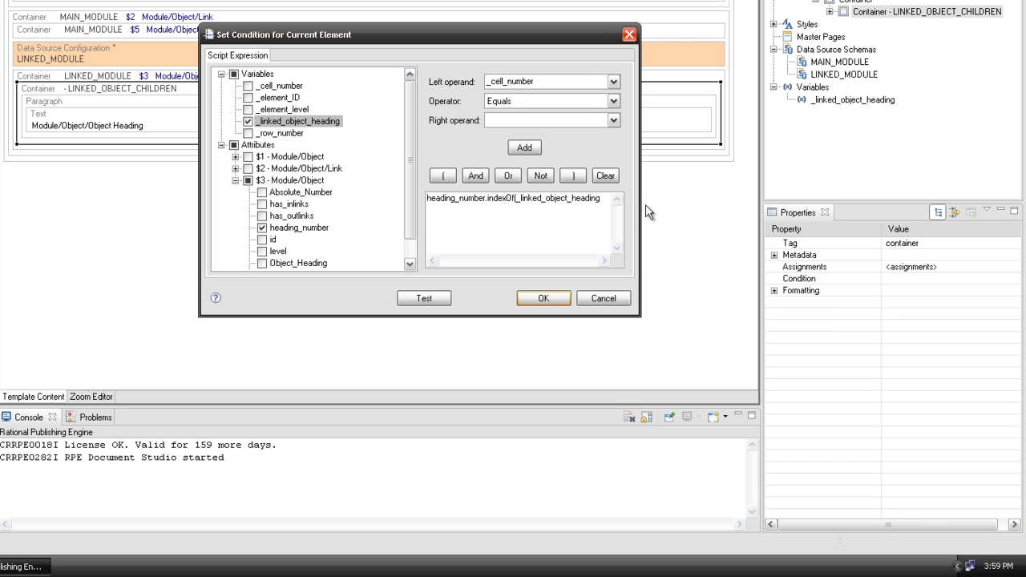
left_click_drag(641, 205, 782, 205)
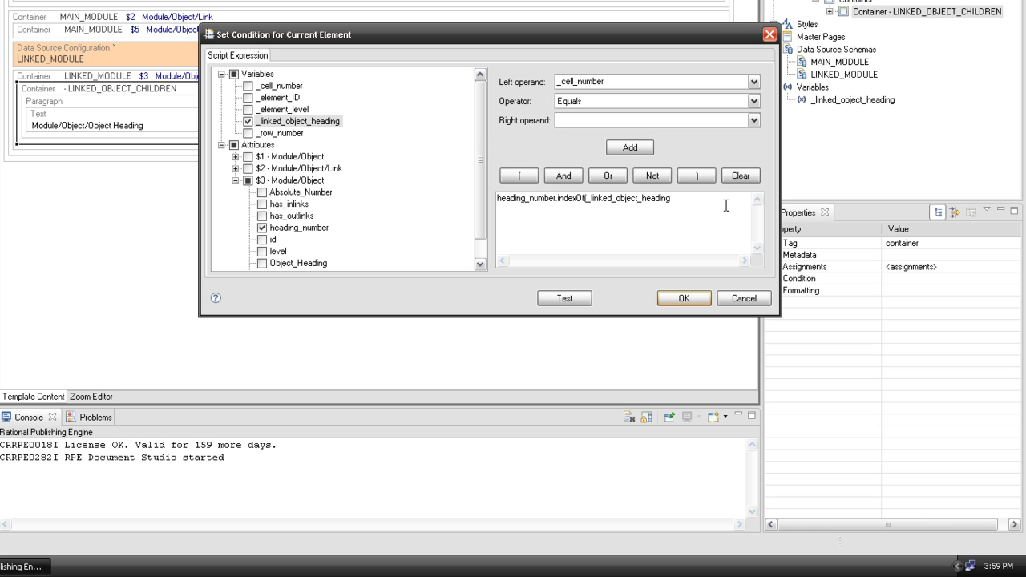
type(")==0")
left_click(700, 308)
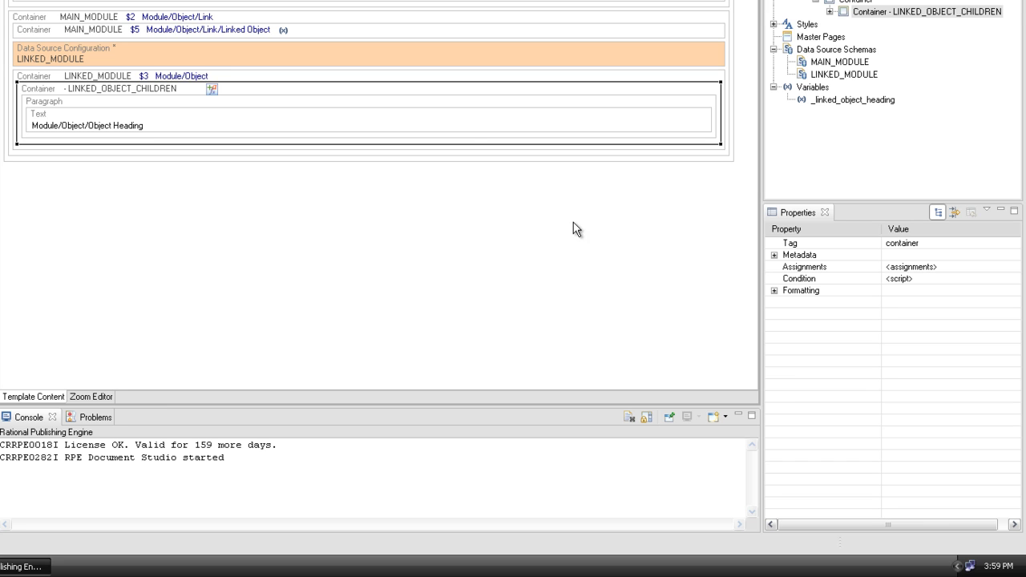
Give the Object Heading paragraph the condition $3 Object_Heading != ""
left_click(444, 103)
right_click(444, 98)
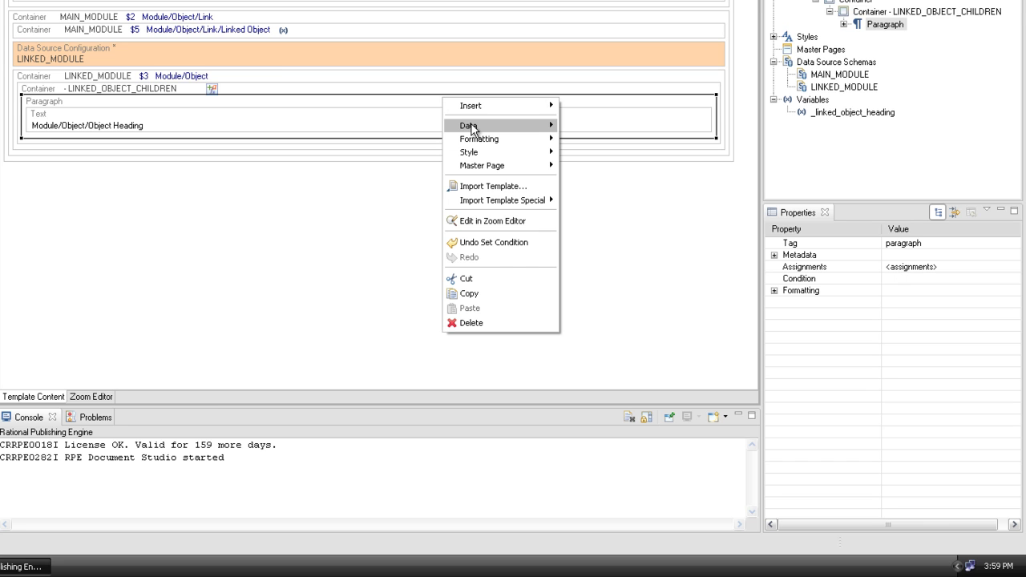
mouse_move(522, 129)
left_click(602, 170)
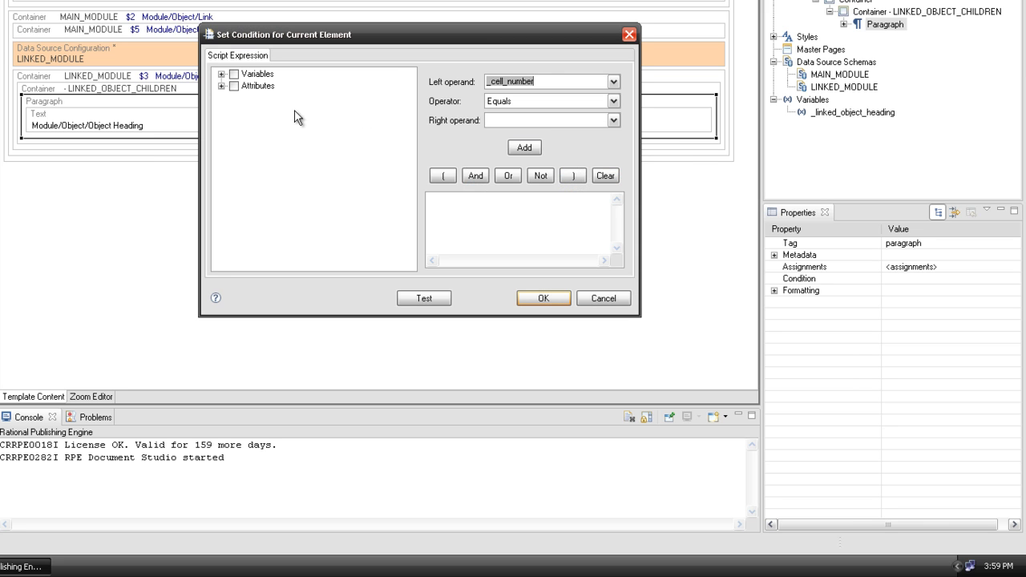
left_click(221, 86)
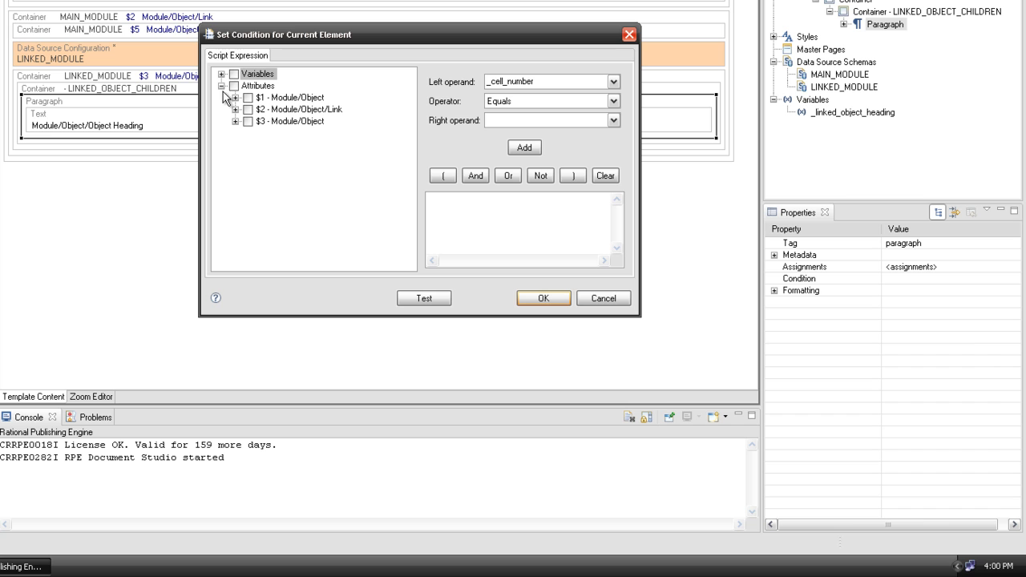
left_click(235, 121)
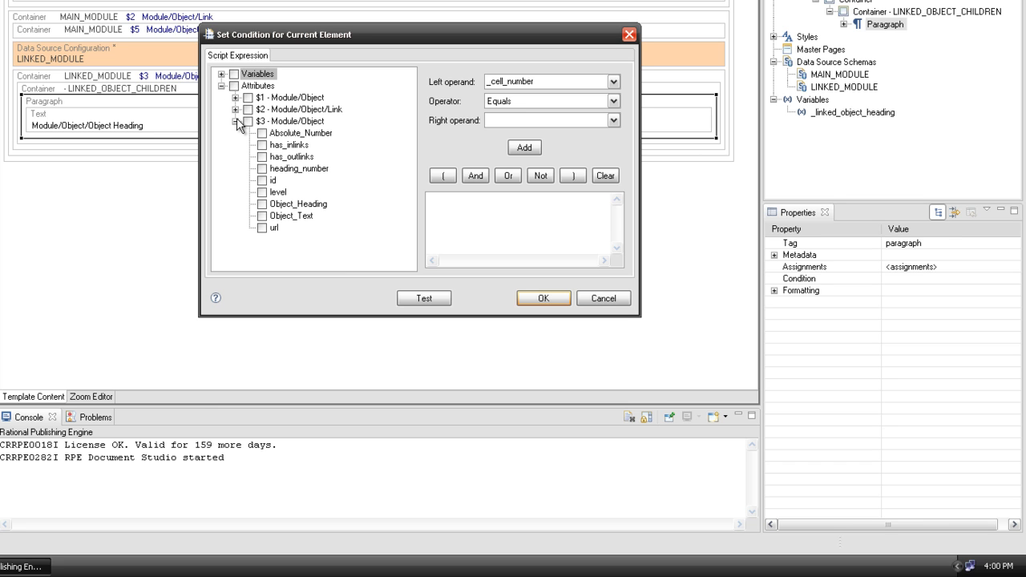
left_click(261, 204)
left_click_drag(282, 205, 468, 208)
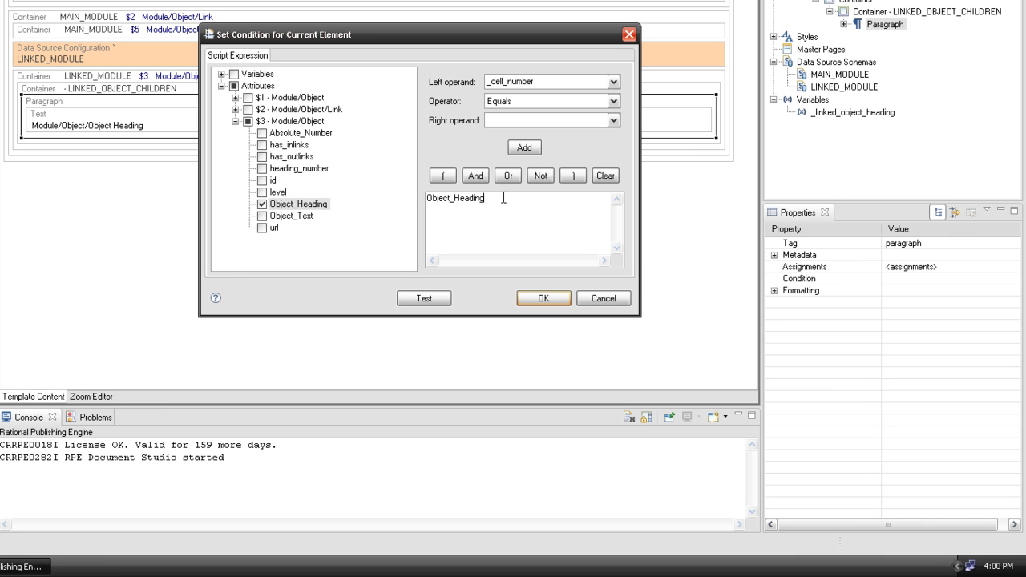
type("!= \"\"")
left_click(539, 303)
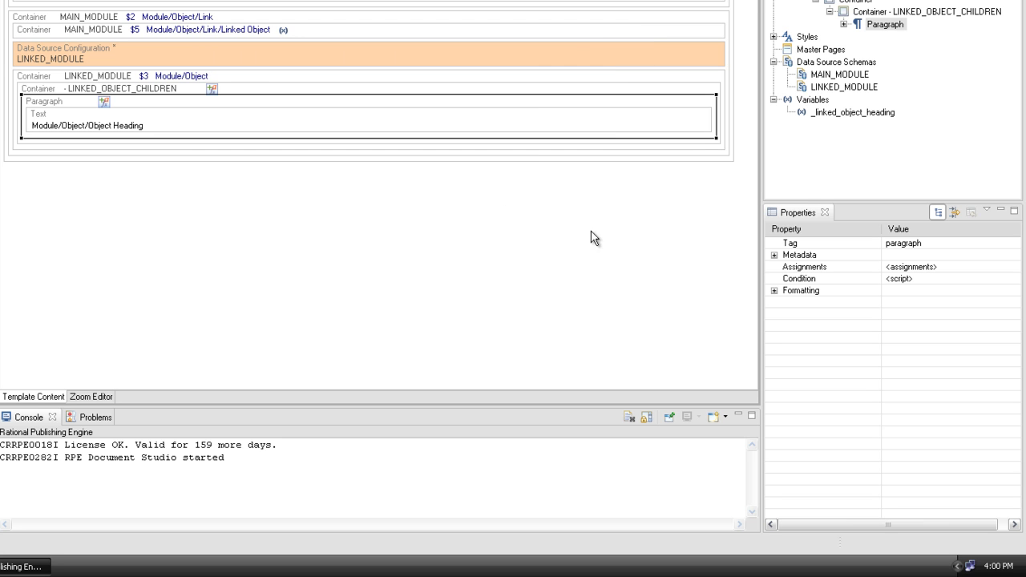
Start Schema Discovery for LINKED_MODULE and launch DOORS 9.2 from its desktop shortcut
right_click(810, 85)
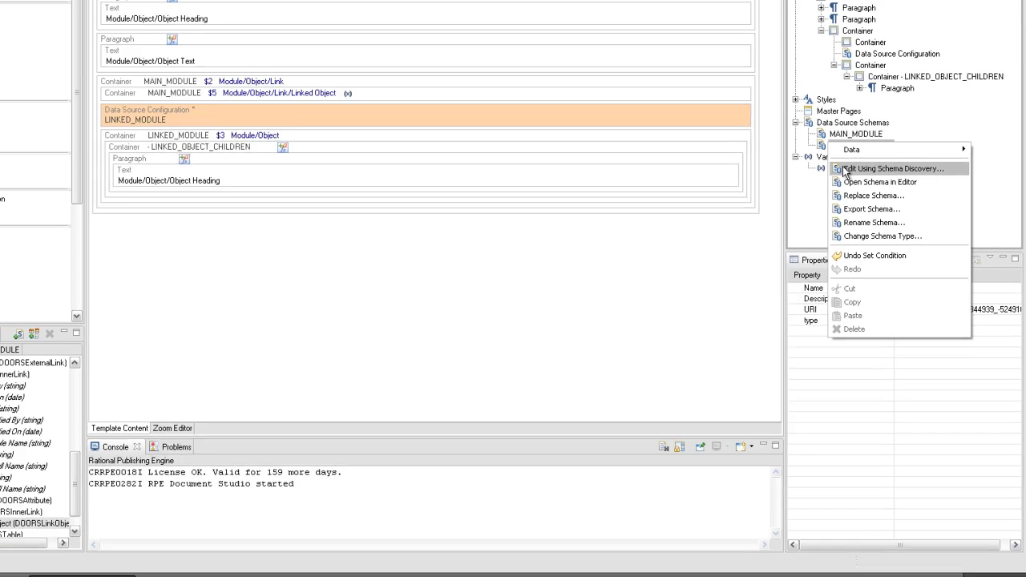
left_click(826, 113)
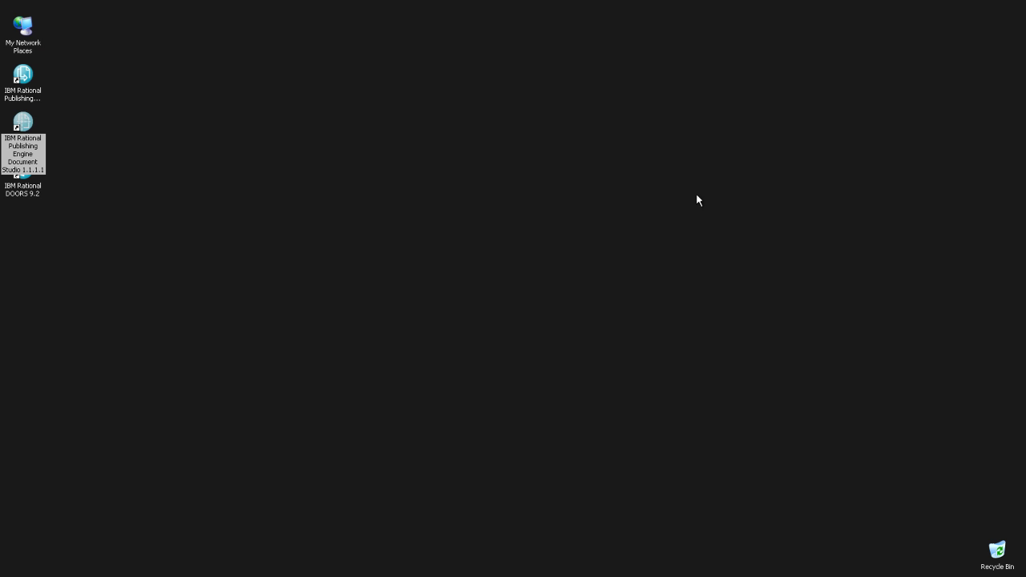
left_click(35, 191)
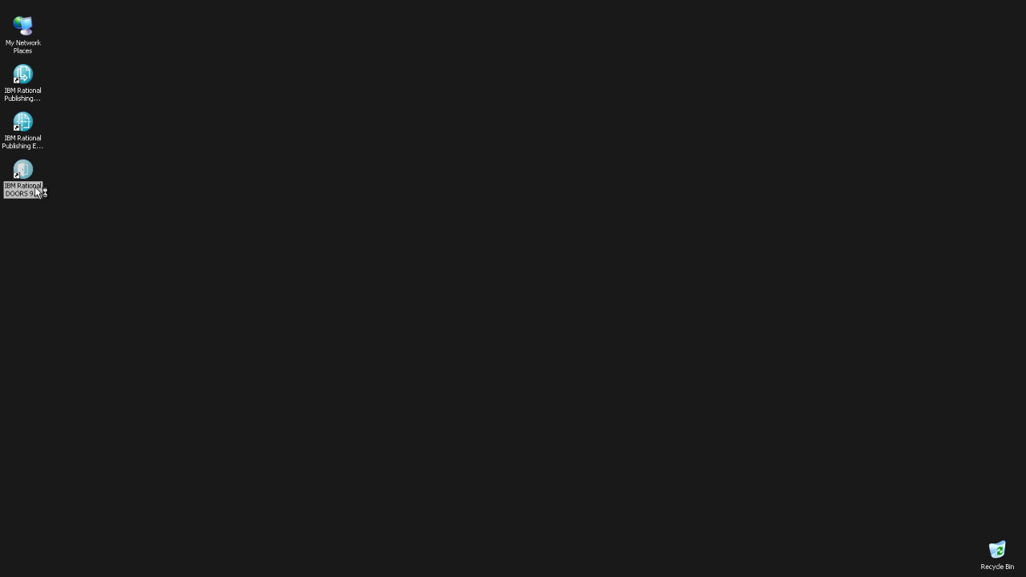
double_click(35, 191)
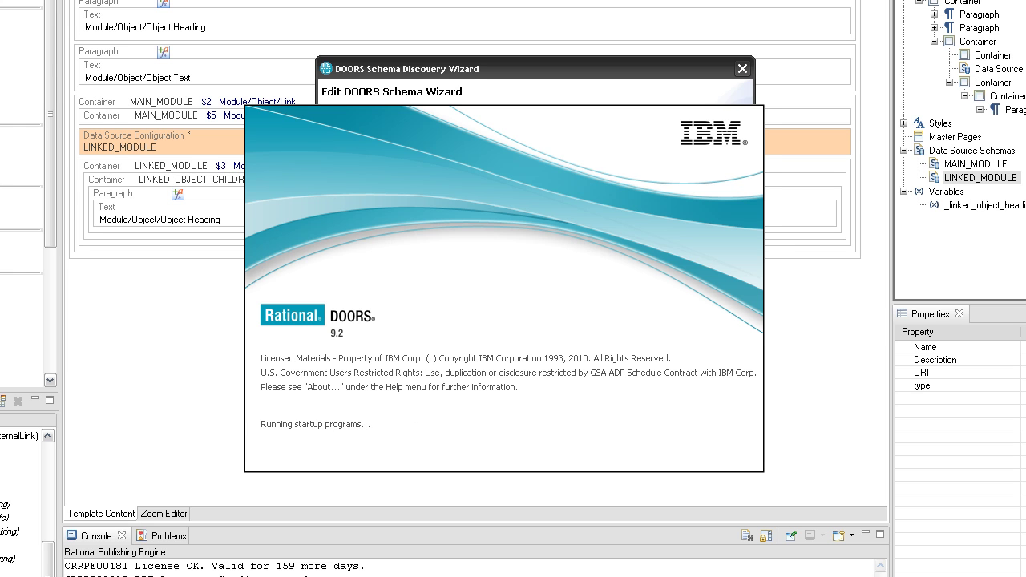
Log in to DOORS with the username and password, minimize it, and advance the wizard
type("bogdan")
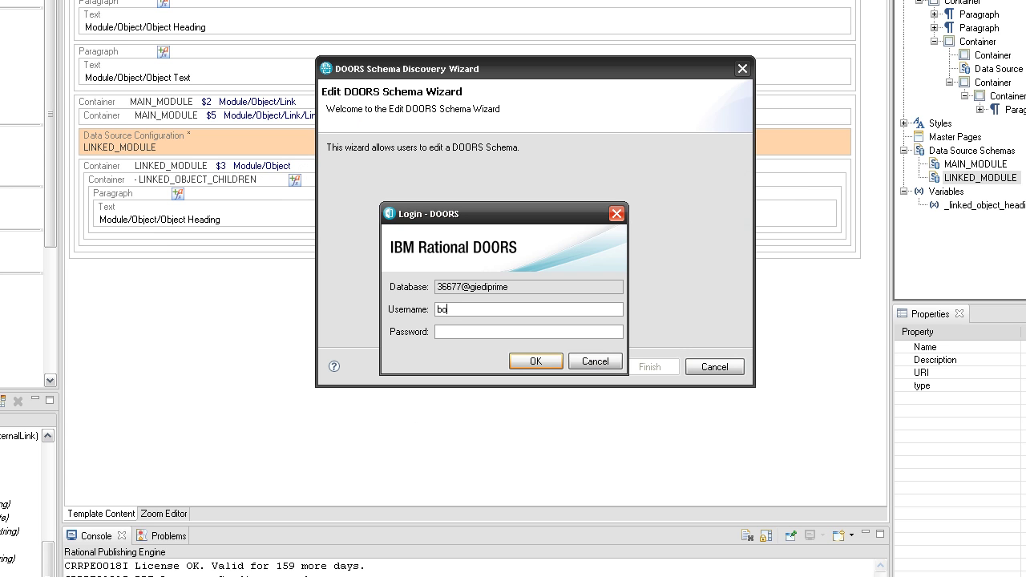
key("Tab")
type("******")
key("Return")
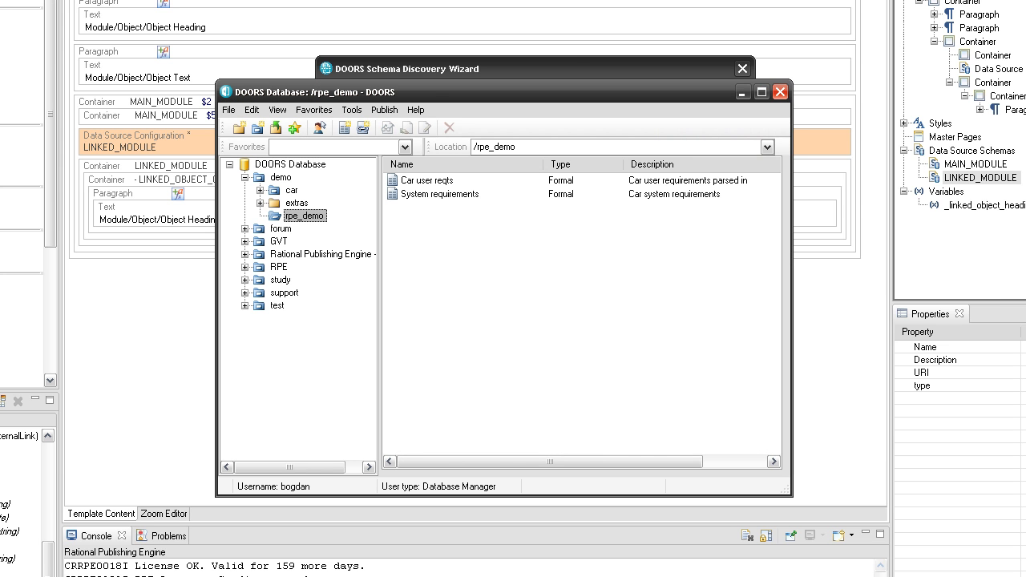
left_click(743, 91)
left_click(583, 368)
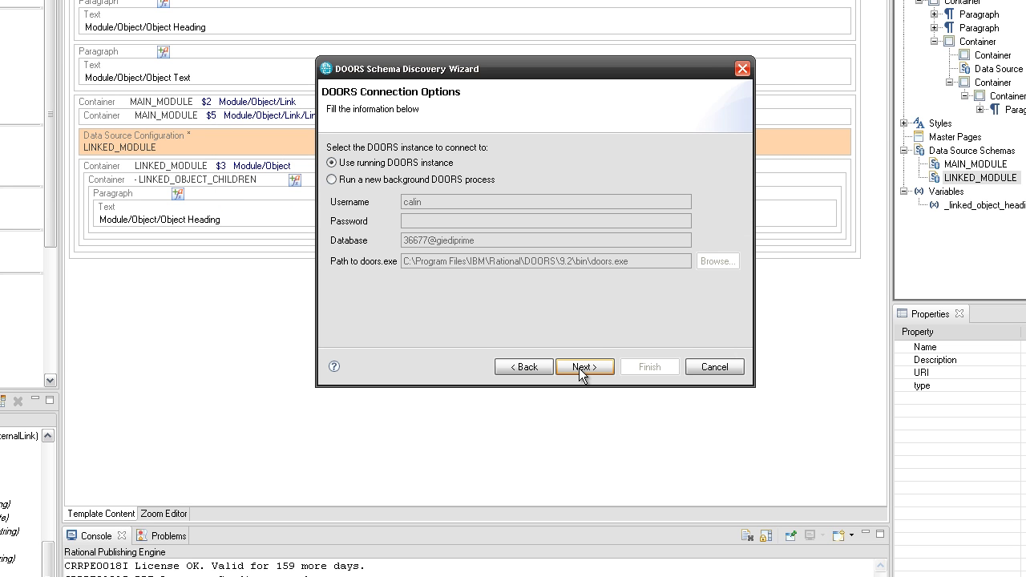
Connect via the running DOORS instance and choose the rpe_demo System requirements module, current baseline
left_click(583, 367)
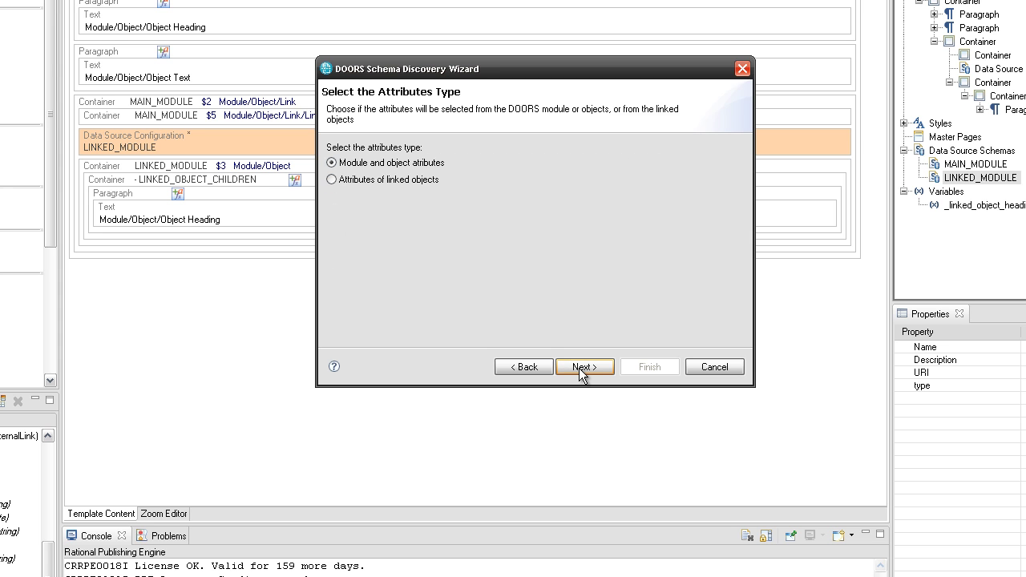
left_click(582, 367)
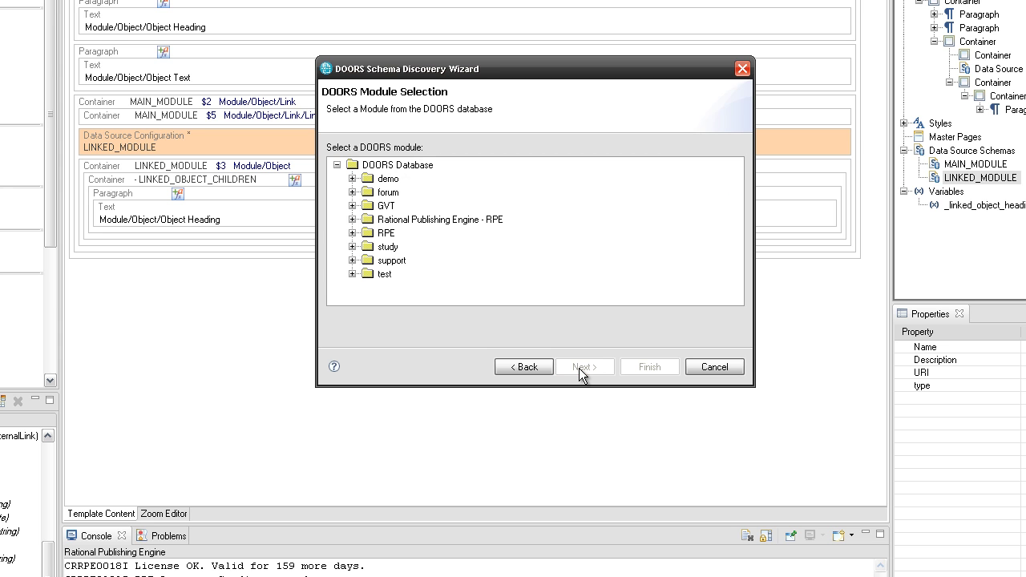
left_click(351, 178)
left_click(367, 219)
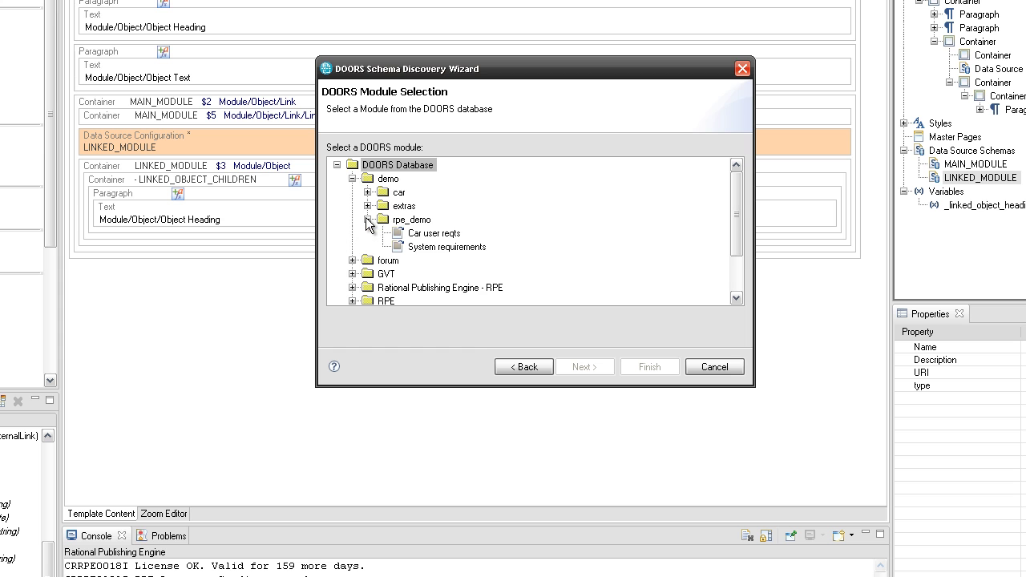
left_click(441, 246)
left_click(571, 367)
left_click(570, 367)
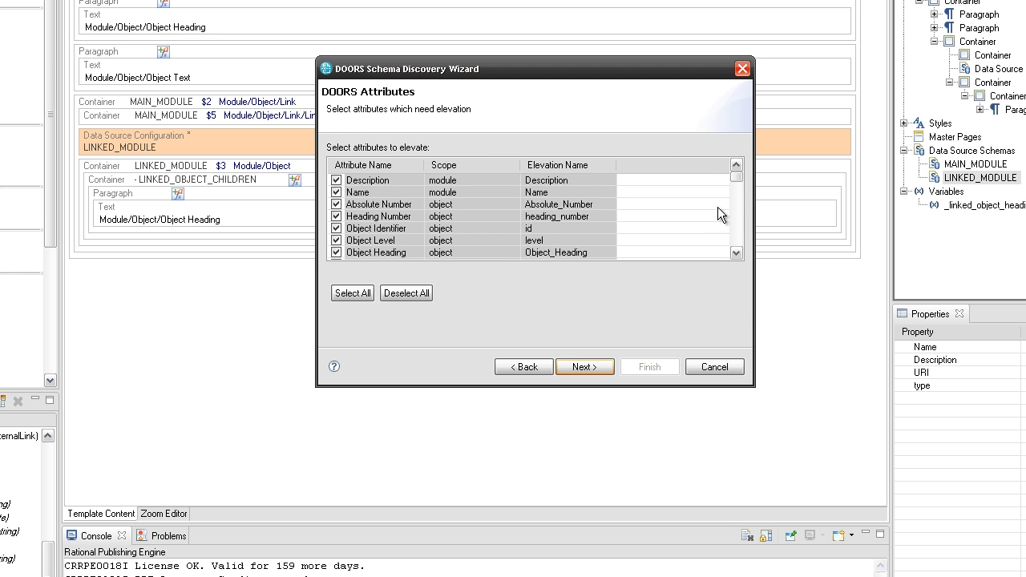
Include the Created On attribute and finish replacing the LINKED_MODULE schema
left_click_drag(734, 181, 733, 210)
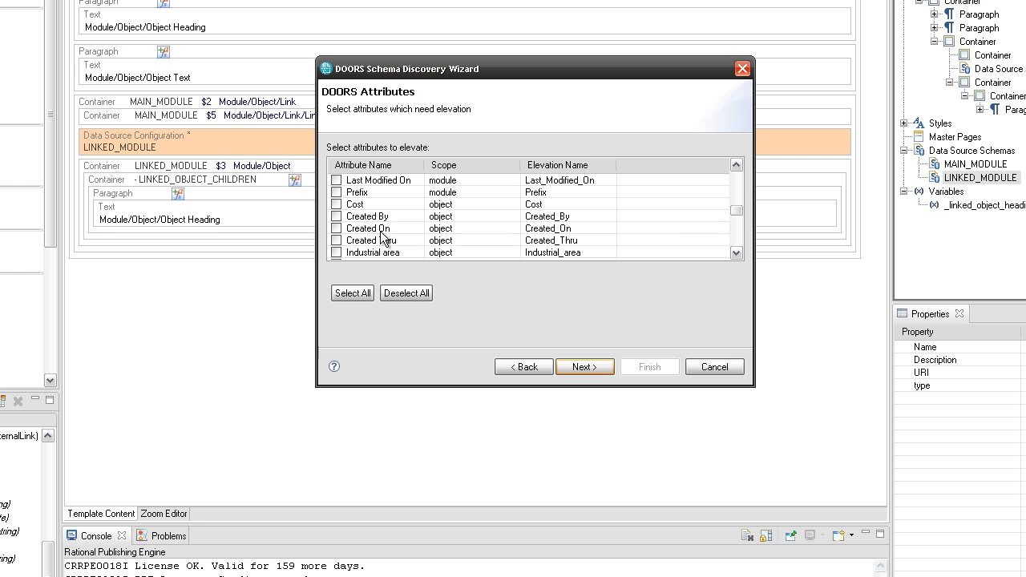
left_click(337, 229)
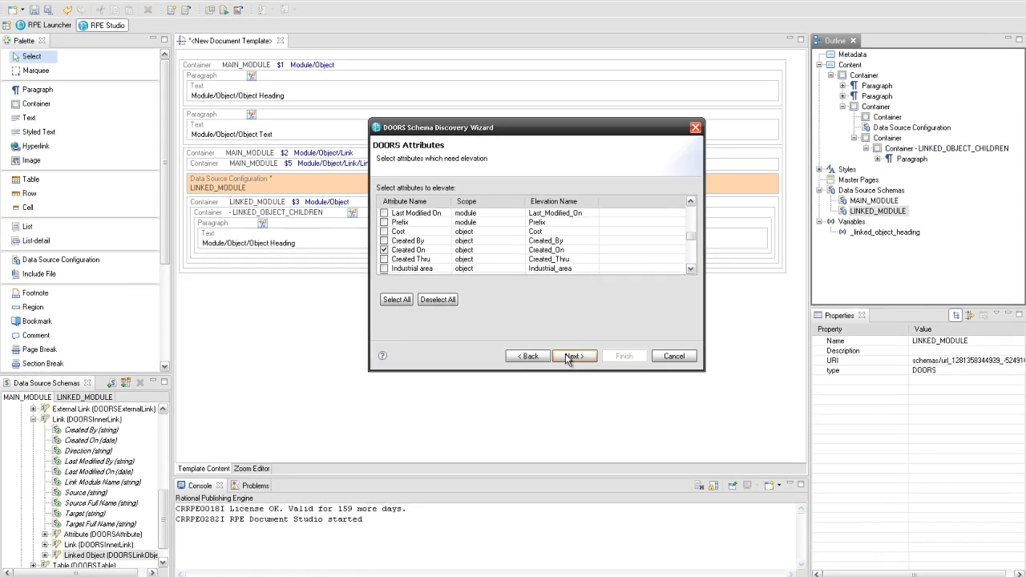
left_click(572, 365)
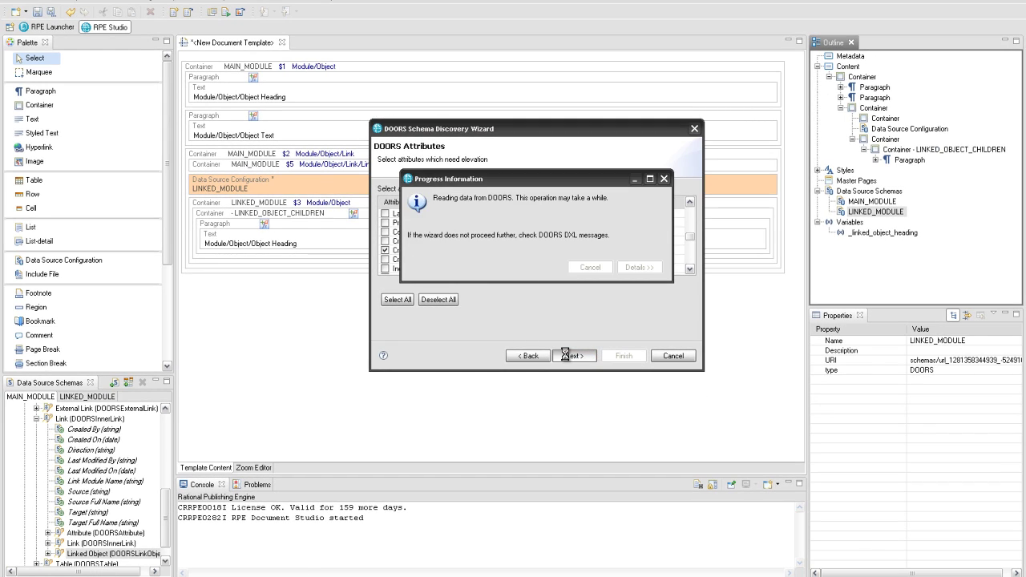
left_click(567, 356)
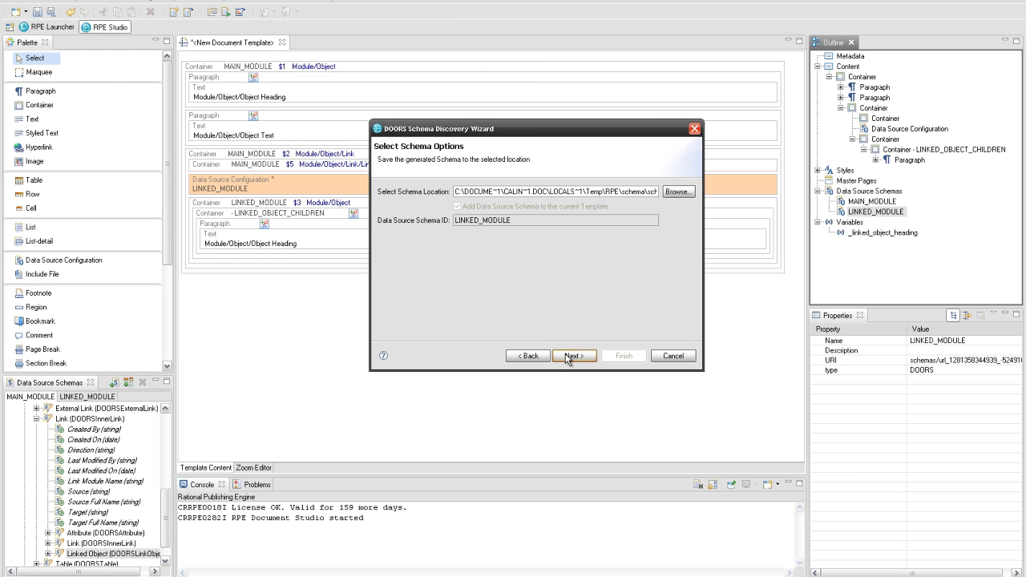
left_click(568, 356)
left_click(614, 357)
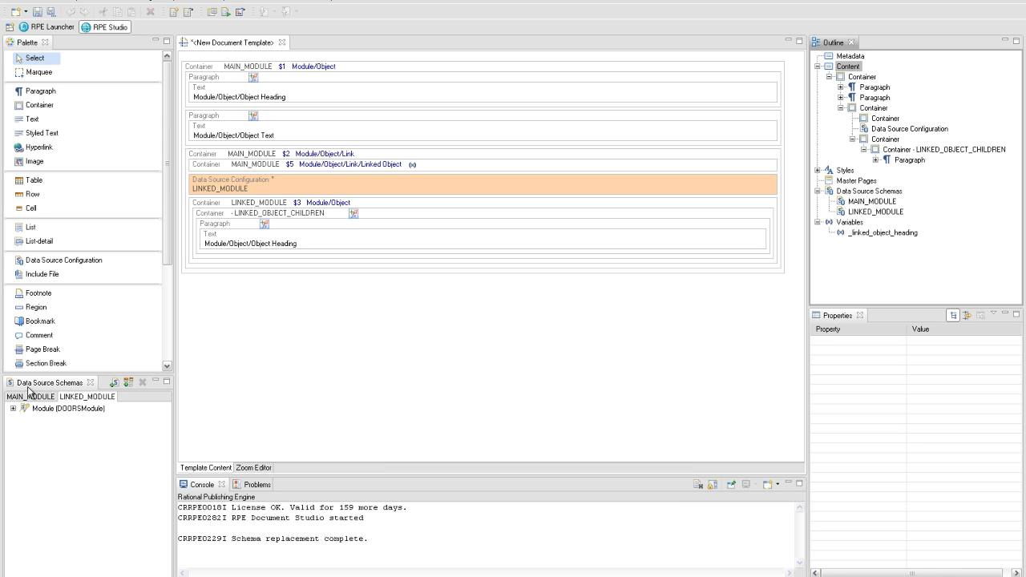
Expand Module > Object in Data Source Schemas to find the Created On attribute
left_click(12, 408)
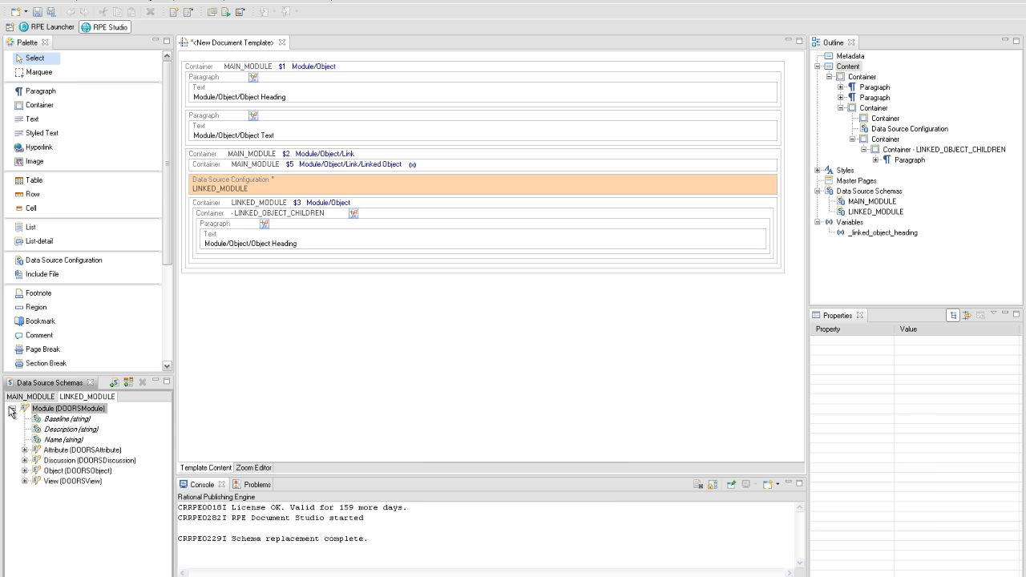
left_click(24, 470)
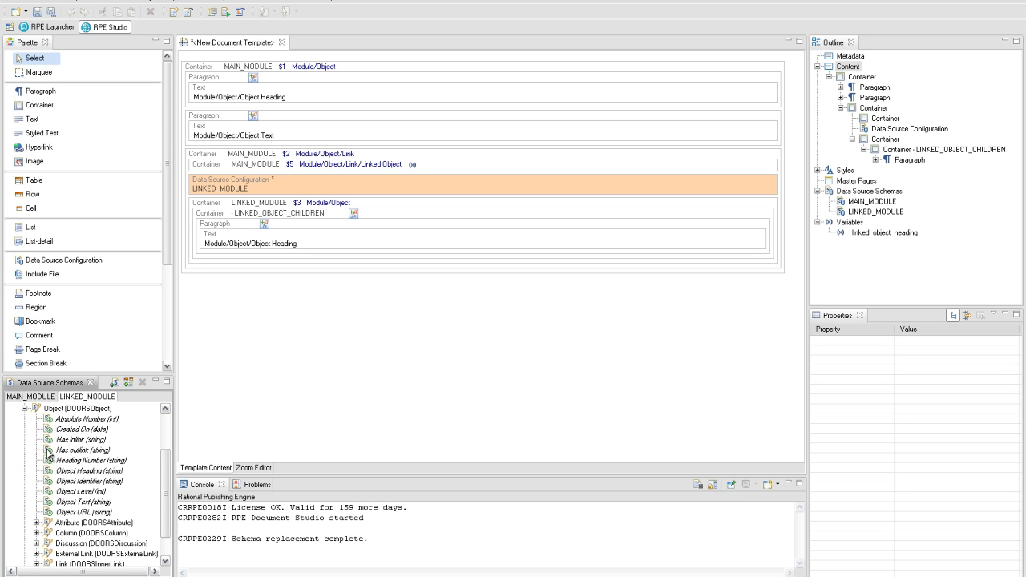
left_click(68, 431)
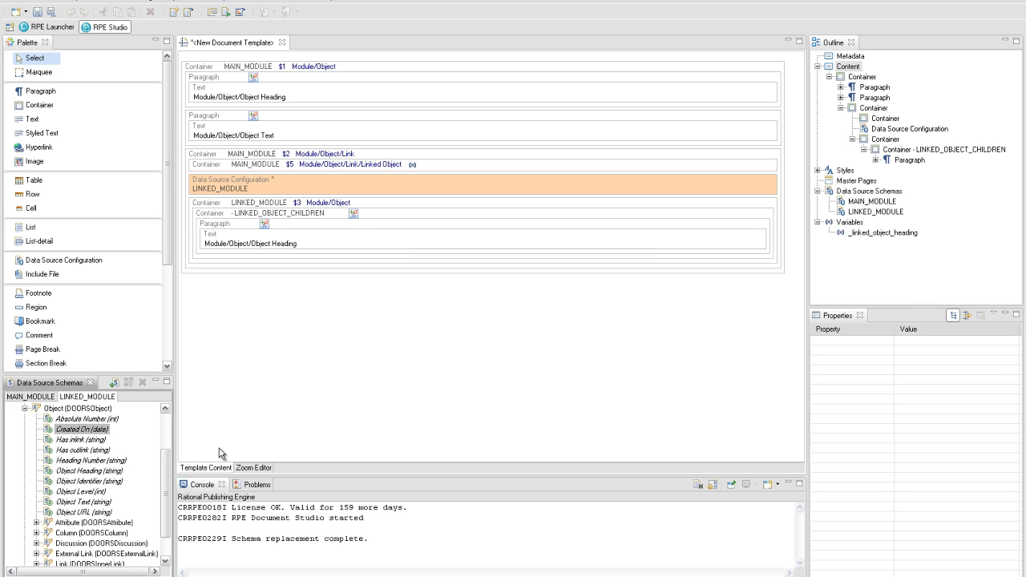
Insert a two-row table into the LINKED_OBJECT_CHILDREN container
right_click(215, 261)
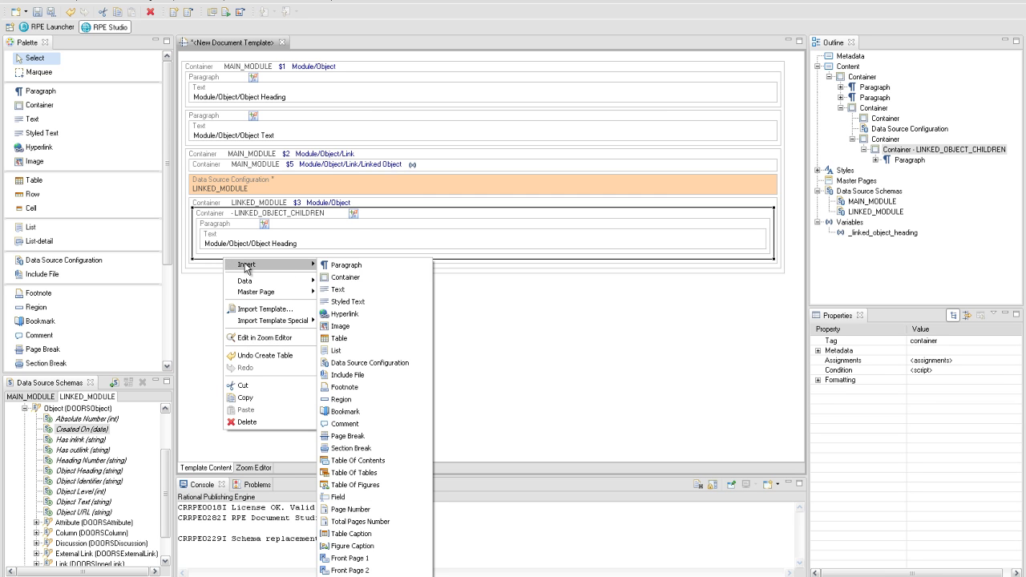
left_click(367, 337)
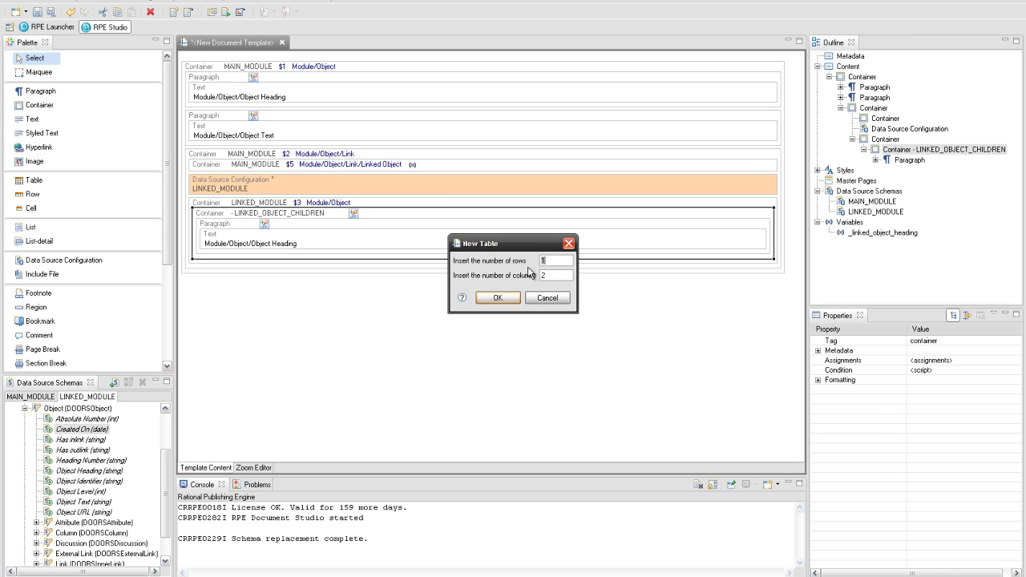
key("BackSpace")
type("2")
left_click(497, 298)
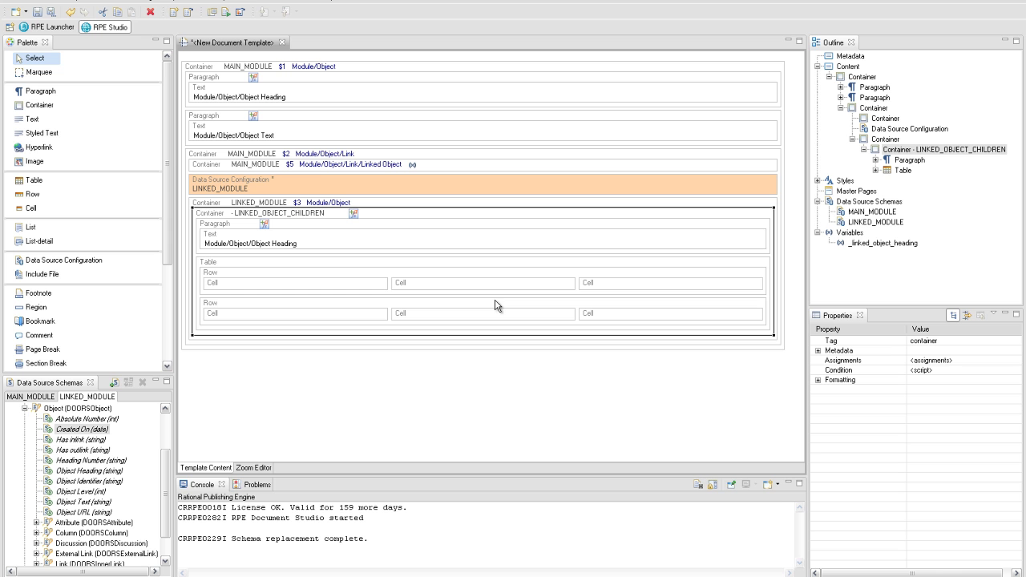
Add header text elements reading Absolute Number, Created On and Object Text
right_click(342, 286)
mouse_move(360, 293)
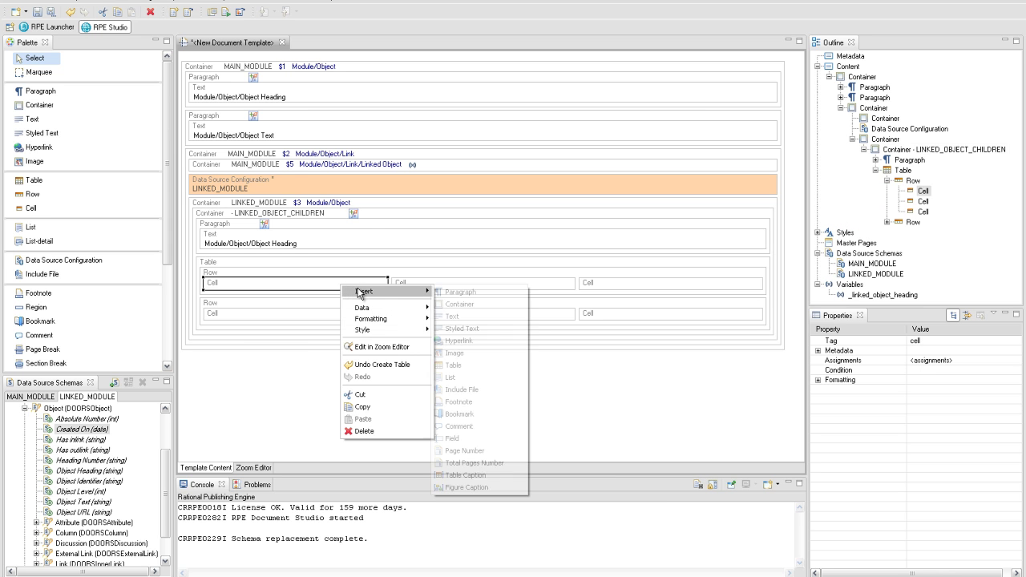
left_click(450, 316)
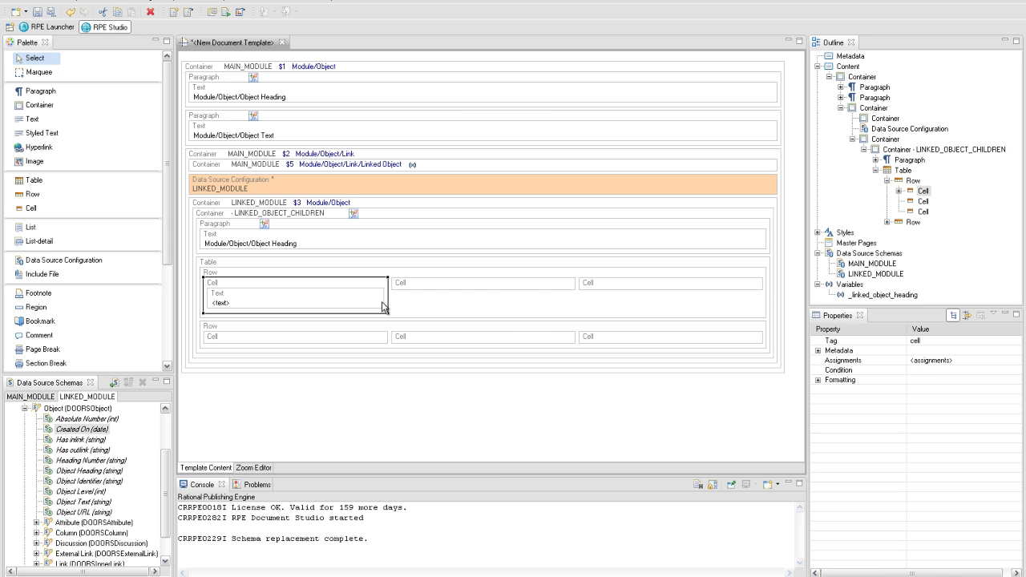
double_click(378, 307)
type("Absolute Number")
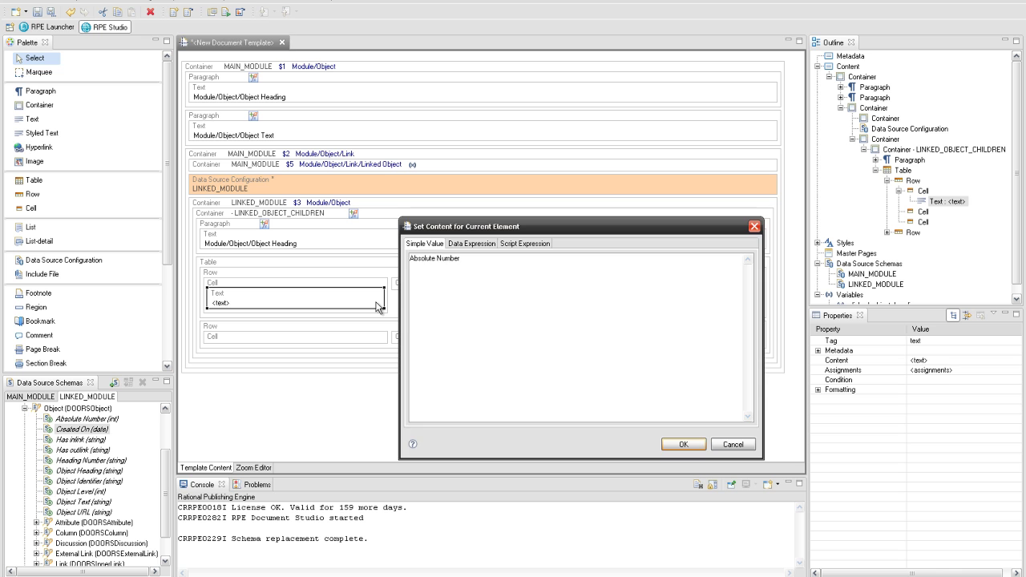
key("Return")
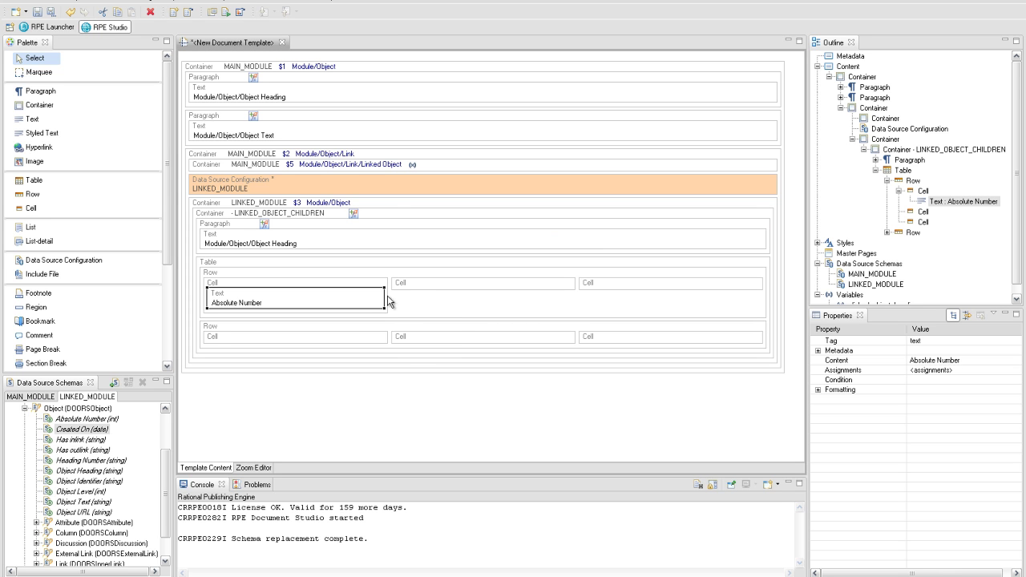
right_click(410, 287)
mouse_move(453, 295)
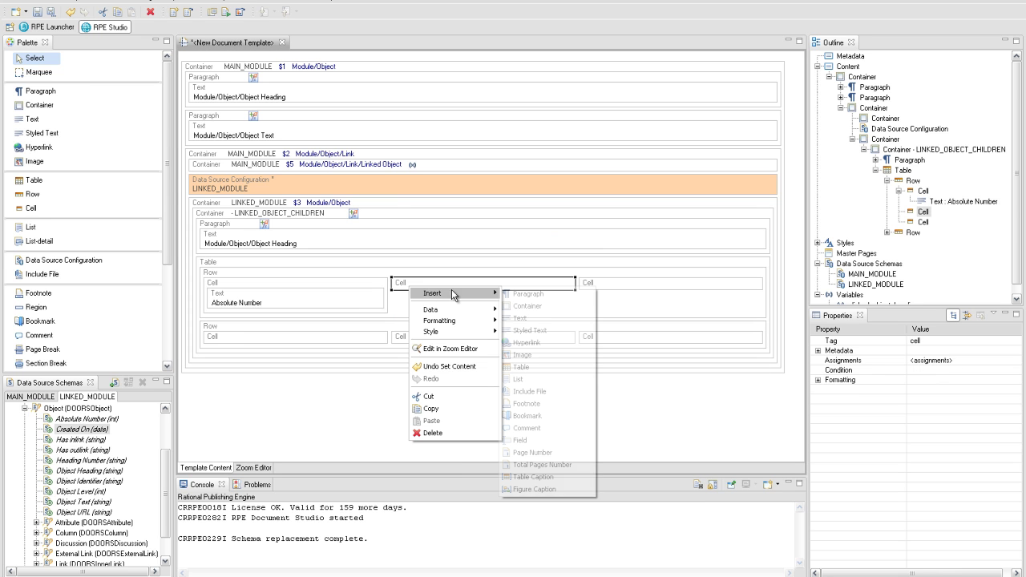
left_click(517, 318)
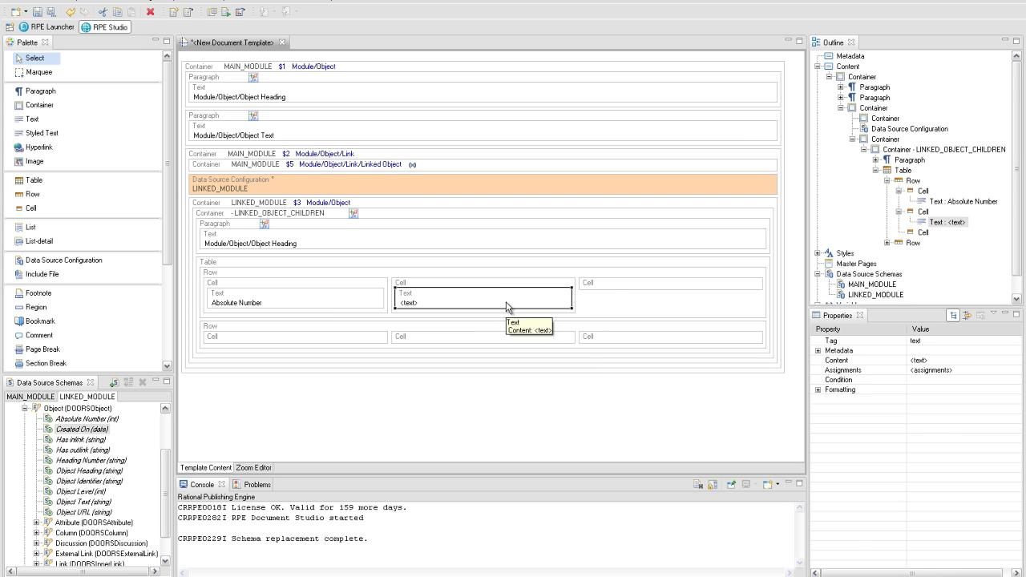
double_click(506, 301)
type("Created On")
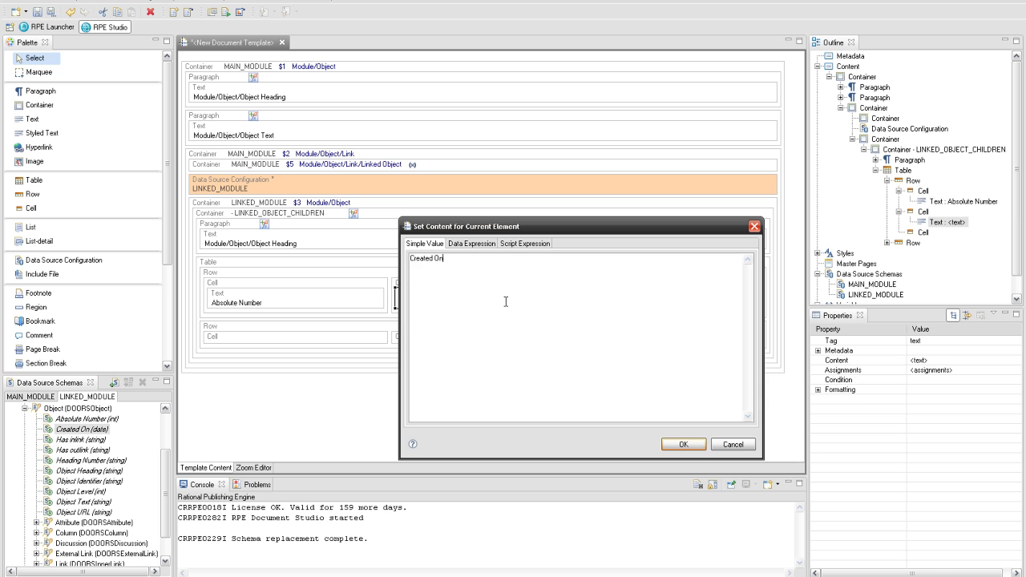
key("Return")
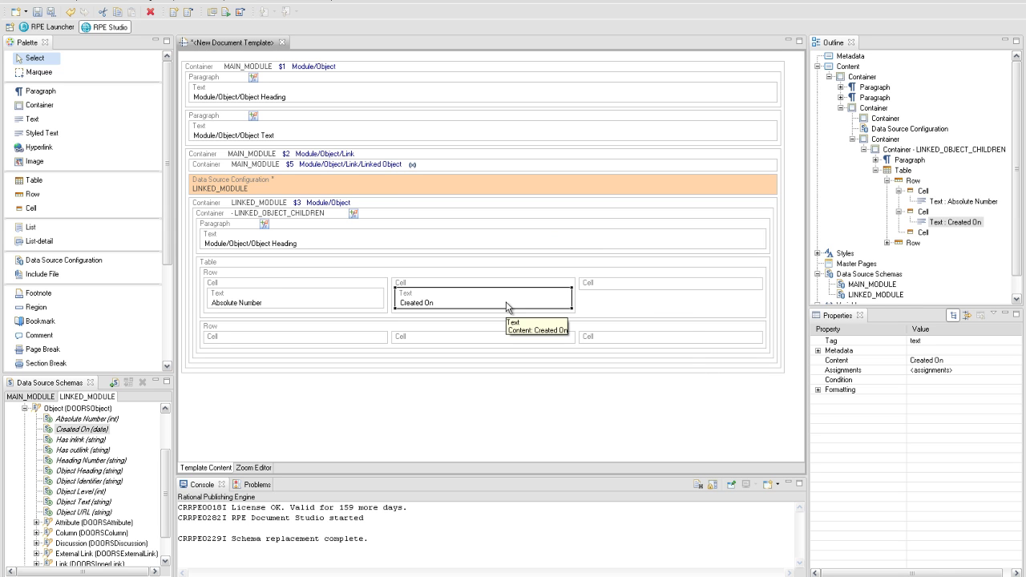
right_click(599, 286)
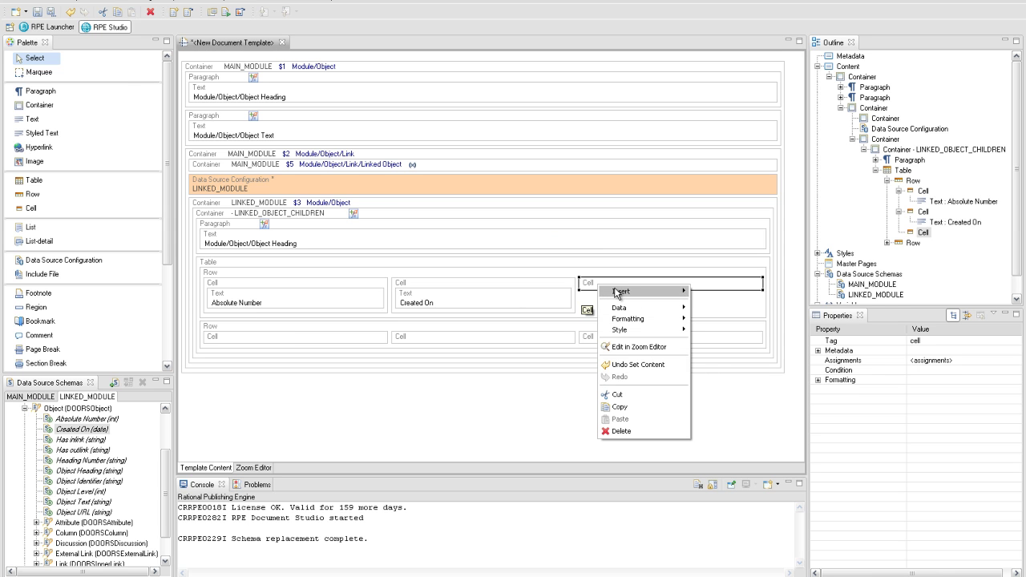
mouse_move(617, 294)
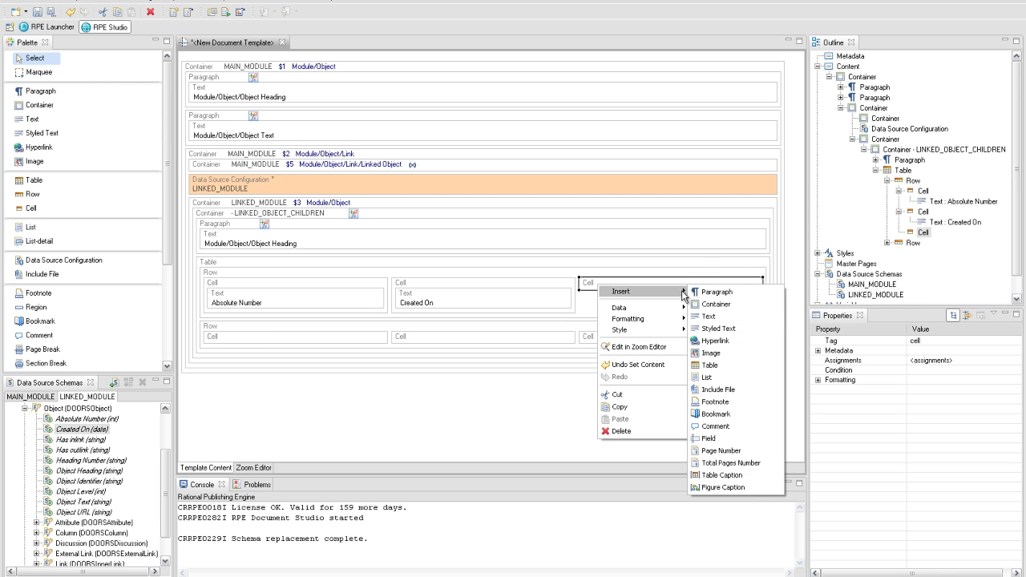
left_click(709, 319)
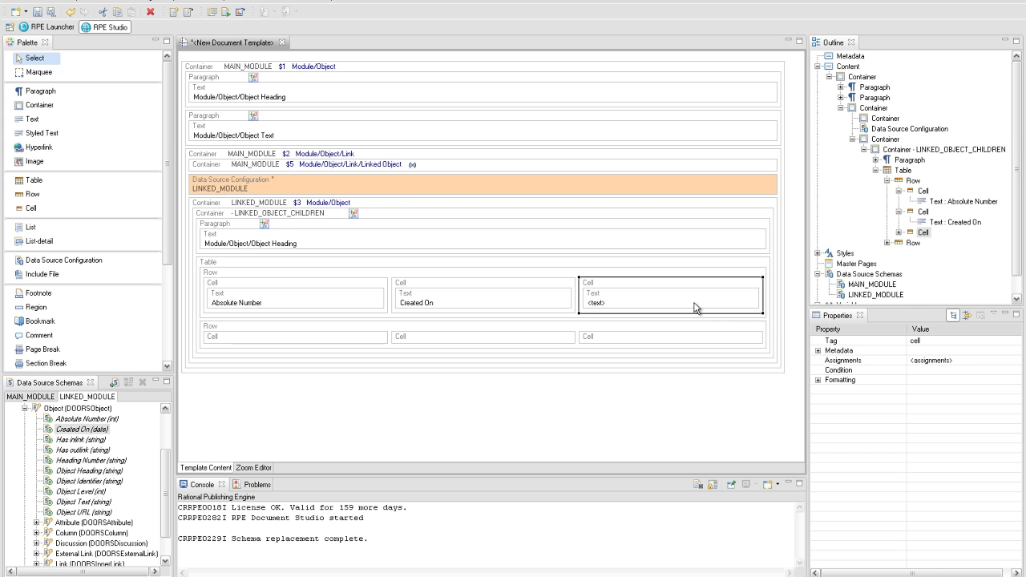
type("0")
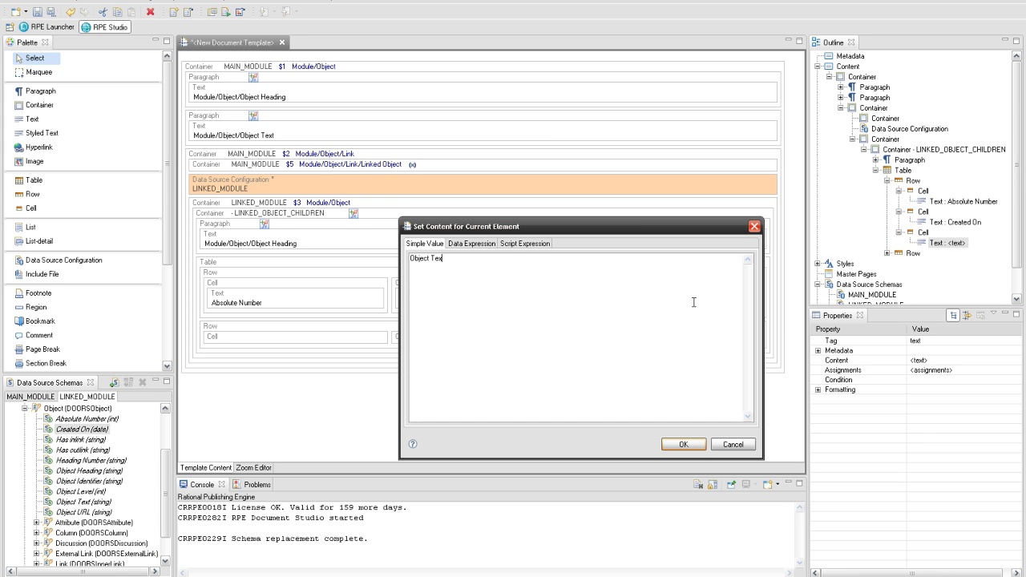
key("Return")
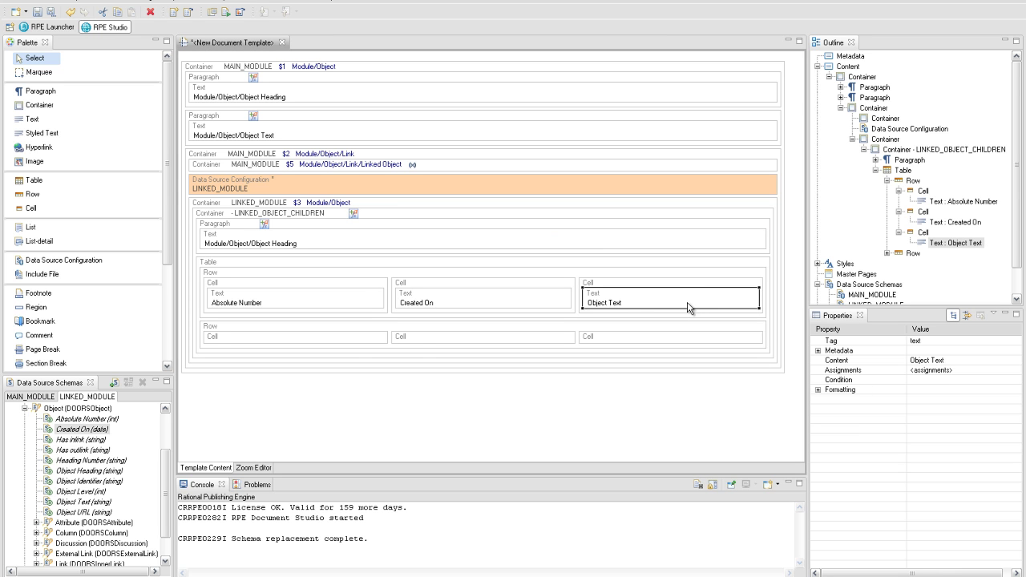
Fill the second row with the Absolute Number, Created On and Object Text attributes
left_click_drag(91, 421, 251, 348)
left_click_drag(99, 430, 457, 346)
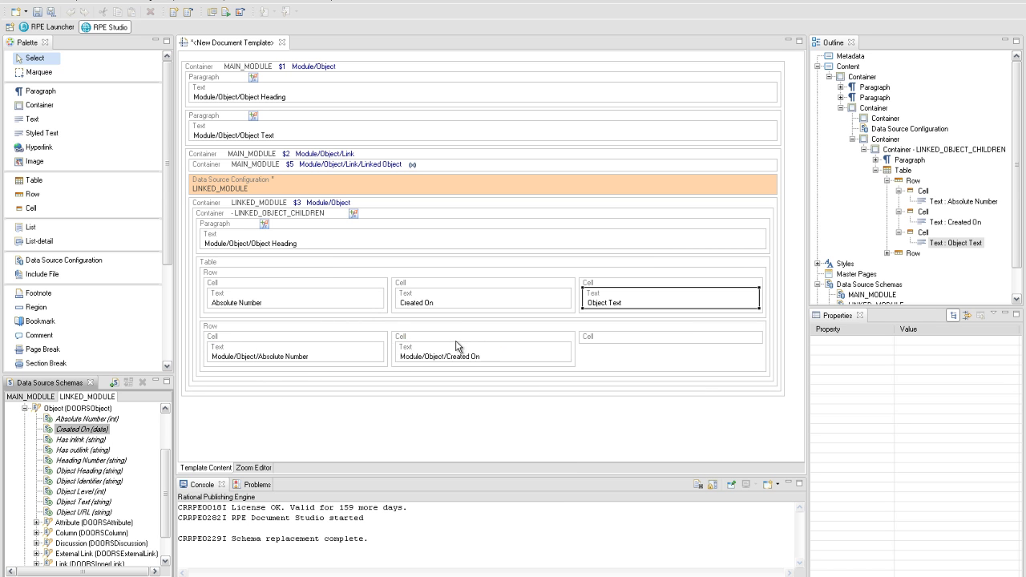
left_click(96, 505)
left_click_drag(96, 506, 623, 338)
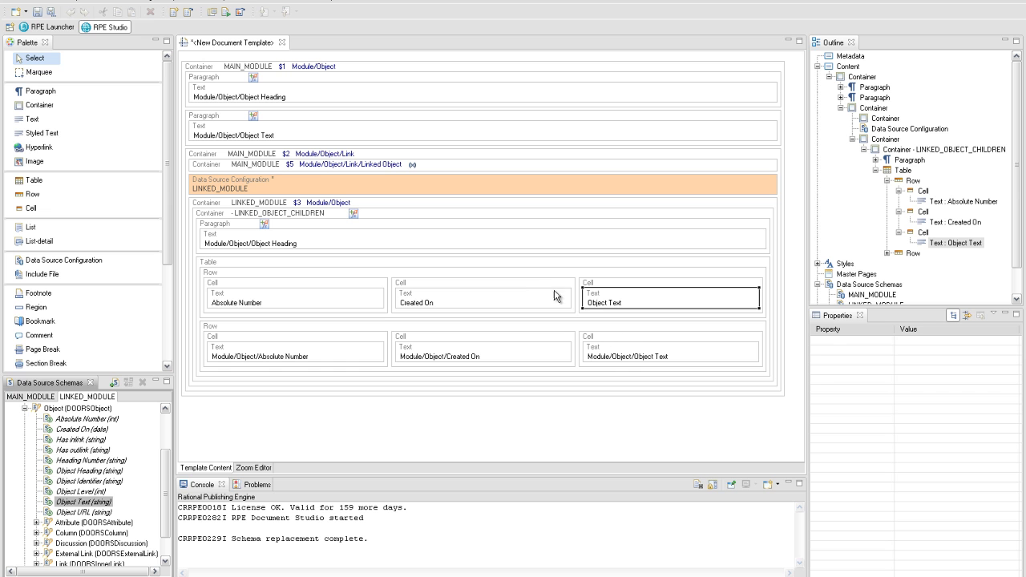
Give the table the display condition Object_Text not equal to ""
right_click(521, 265)
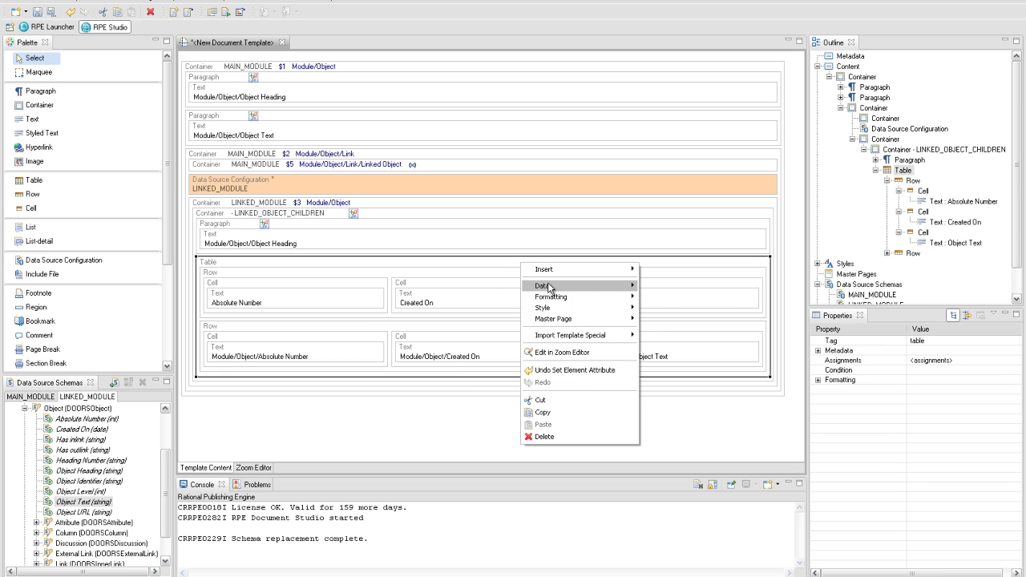
mouse_move(578, 286)
left_click(664, 312)
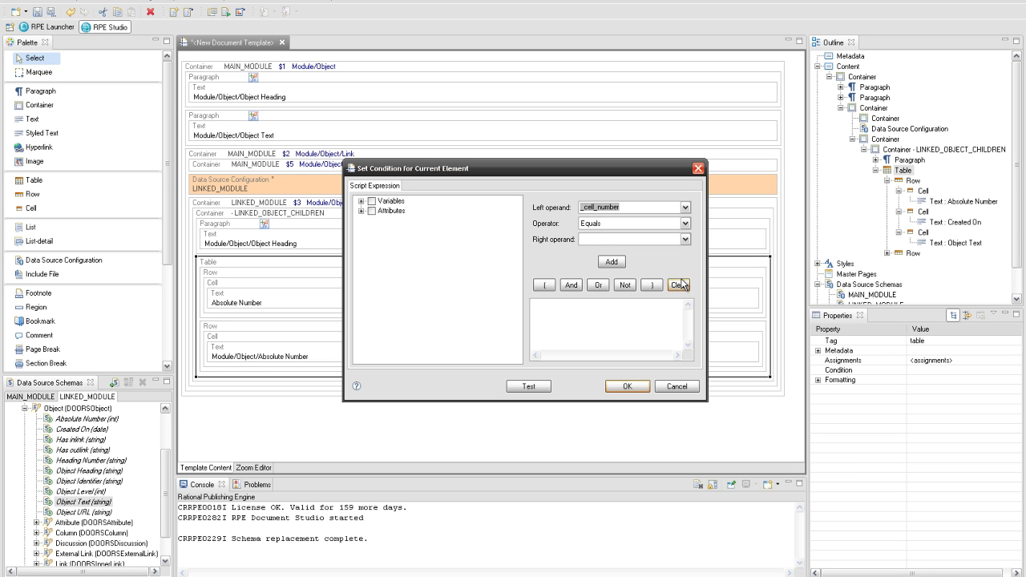
left_click(686, 208)
left_click_drag(686, 253, 681, 309)
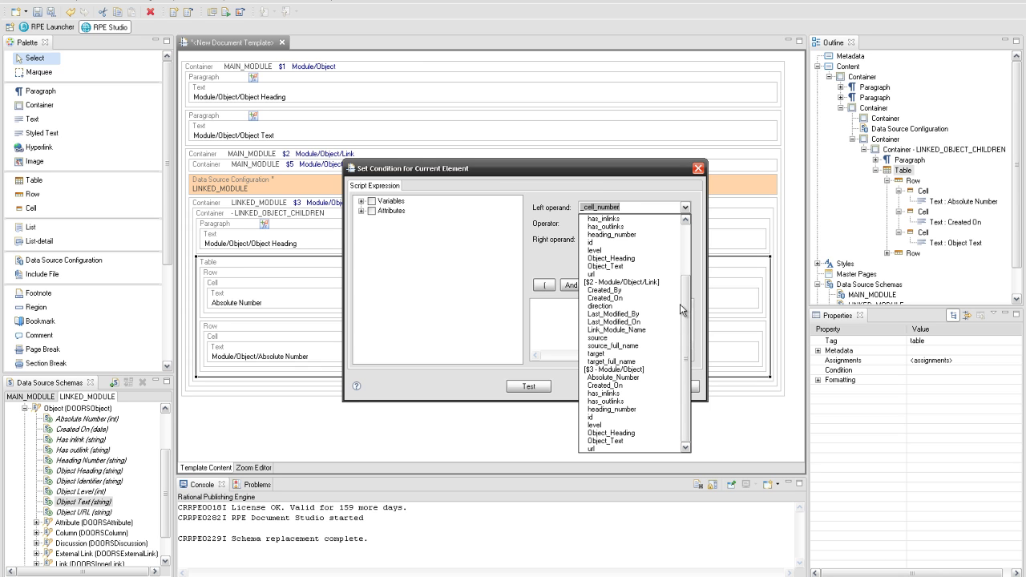
left_click(622, 441)
left_click(685, 223)
left_click(683, 244)
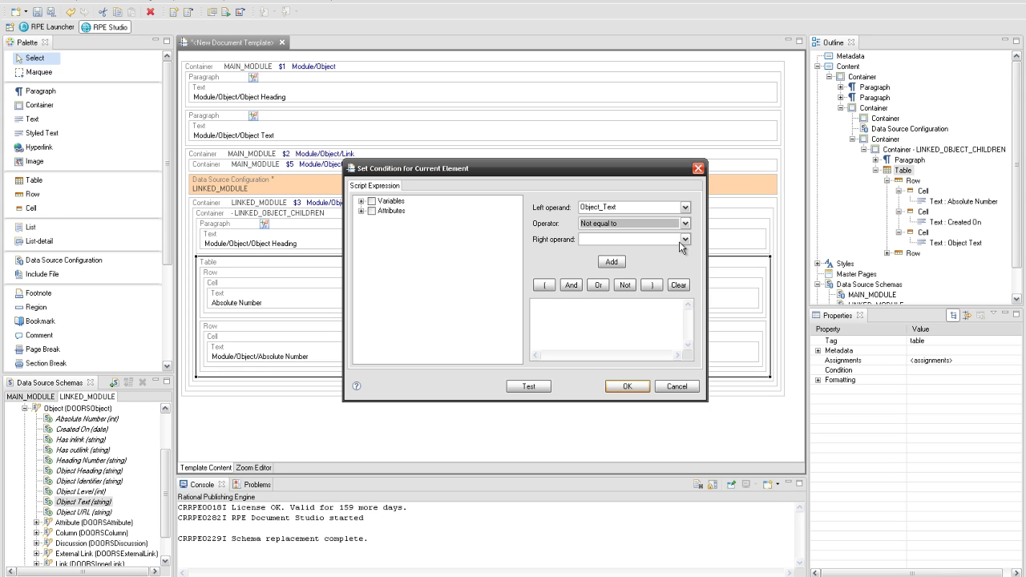
left_click(622, 265)
left_click(626, 385)
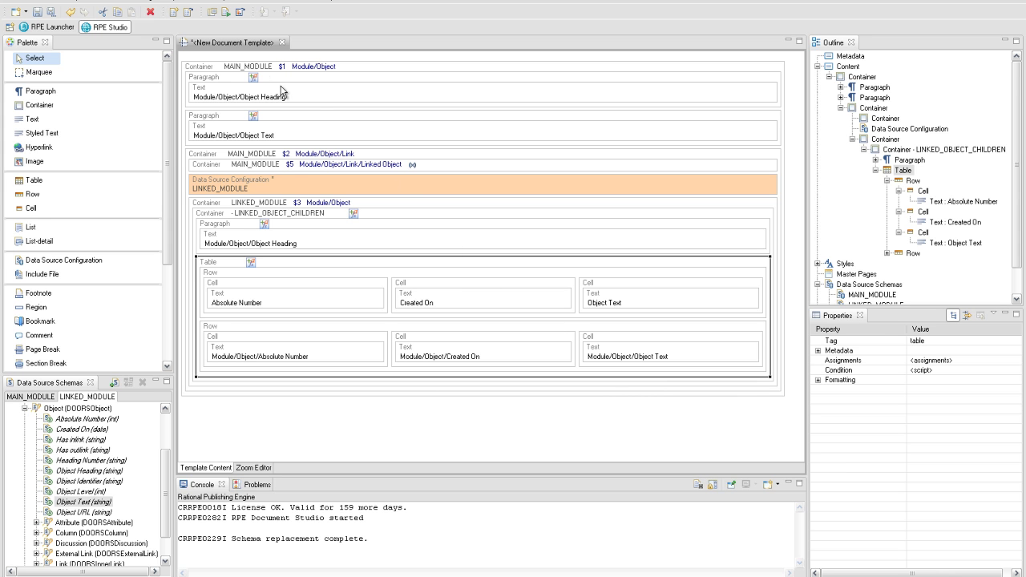
Create a new internal variable named _firstRowWasPrinted
left_click(108, 2)
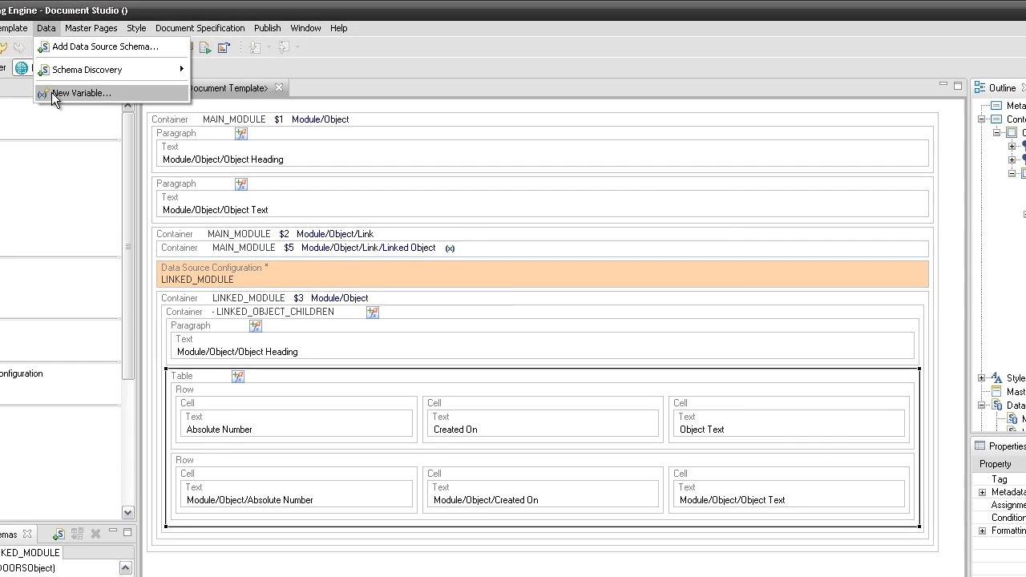
left_click(69, 78)
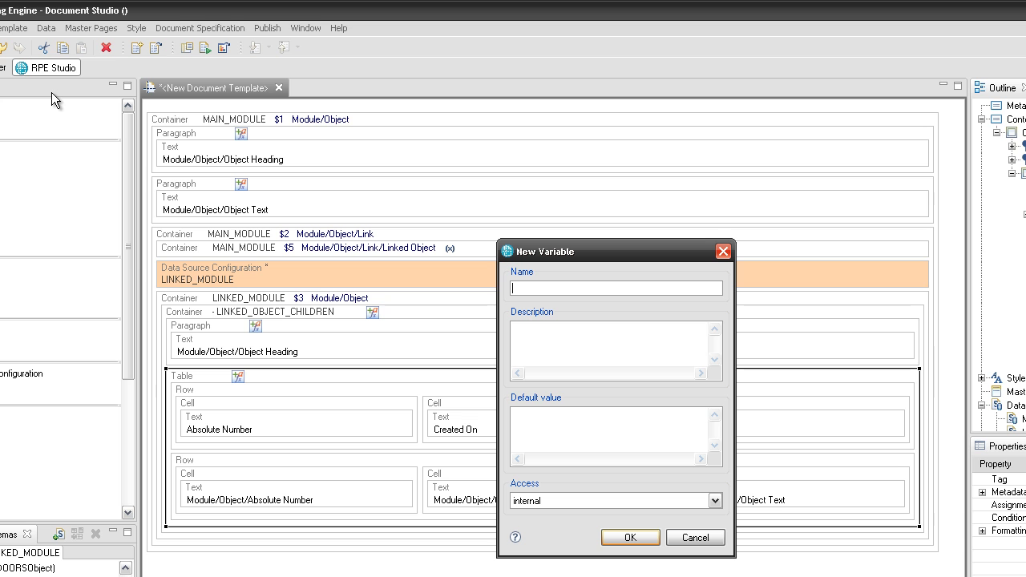
type("_firstRowWasPrinted")
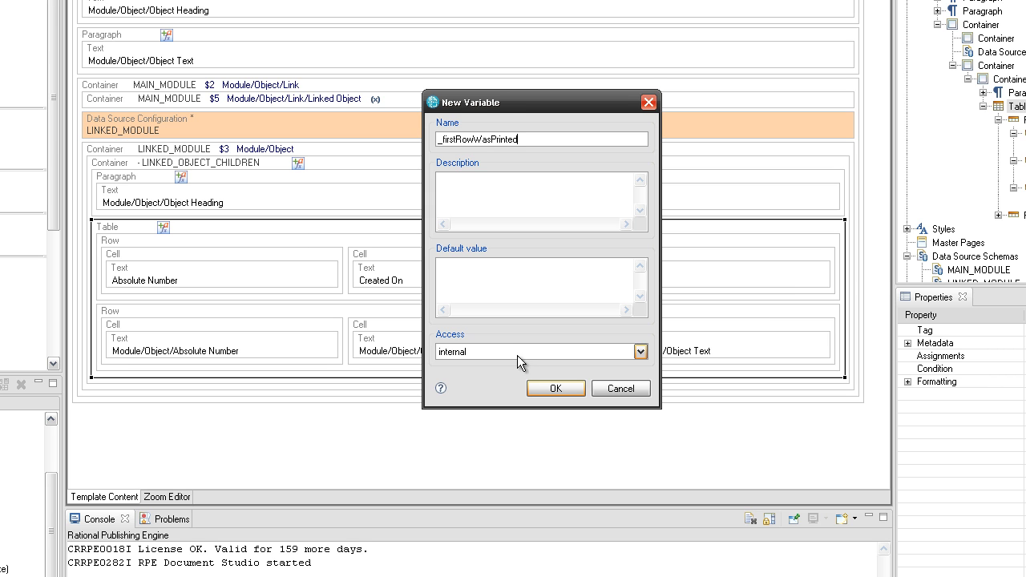
left_click(574, 394)
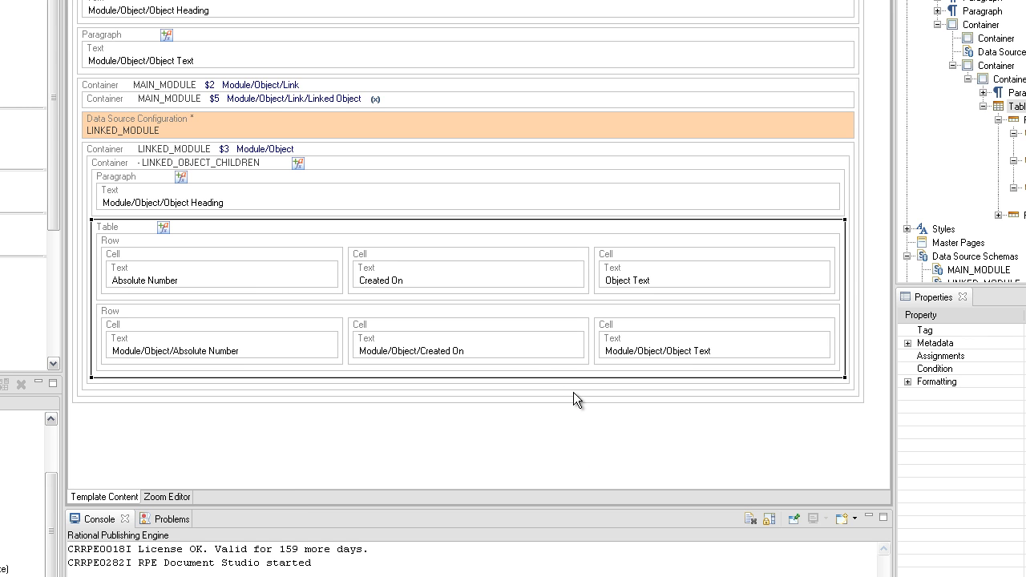
Insert an empty container inside the MAIN_MODULE link container
right_click(238, 140)
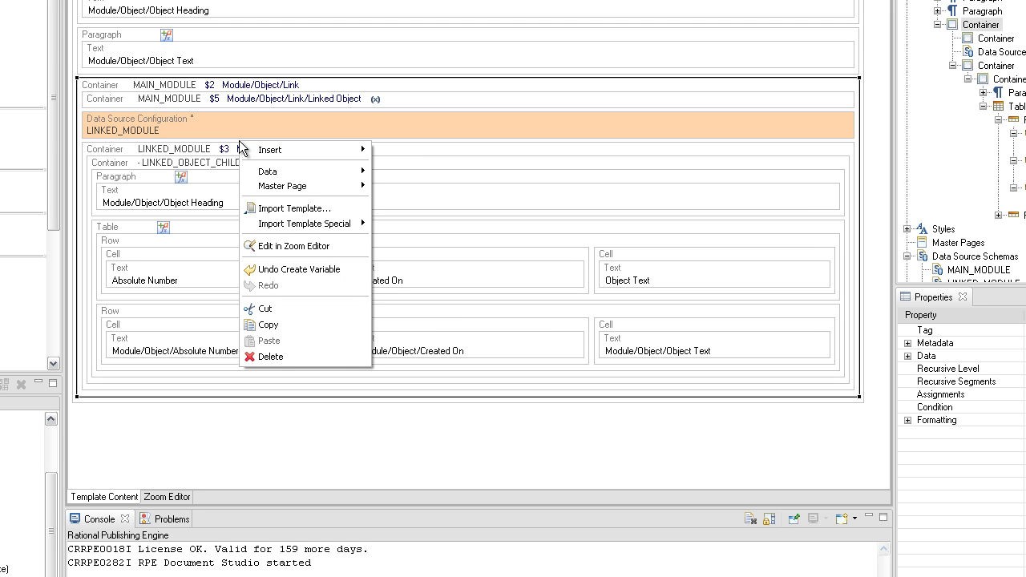
mouse_move(319, 149)
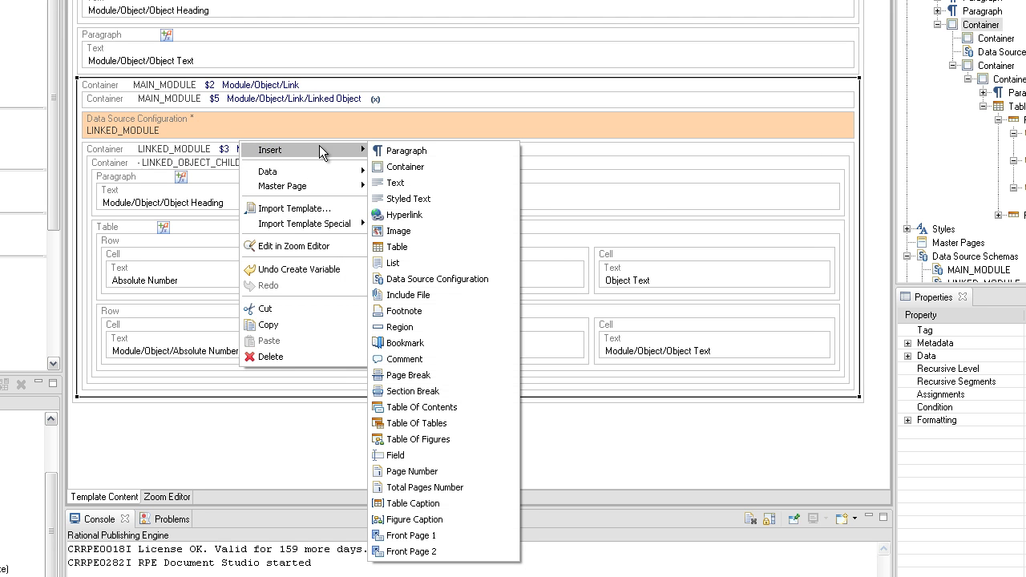
left_click(392, 167)
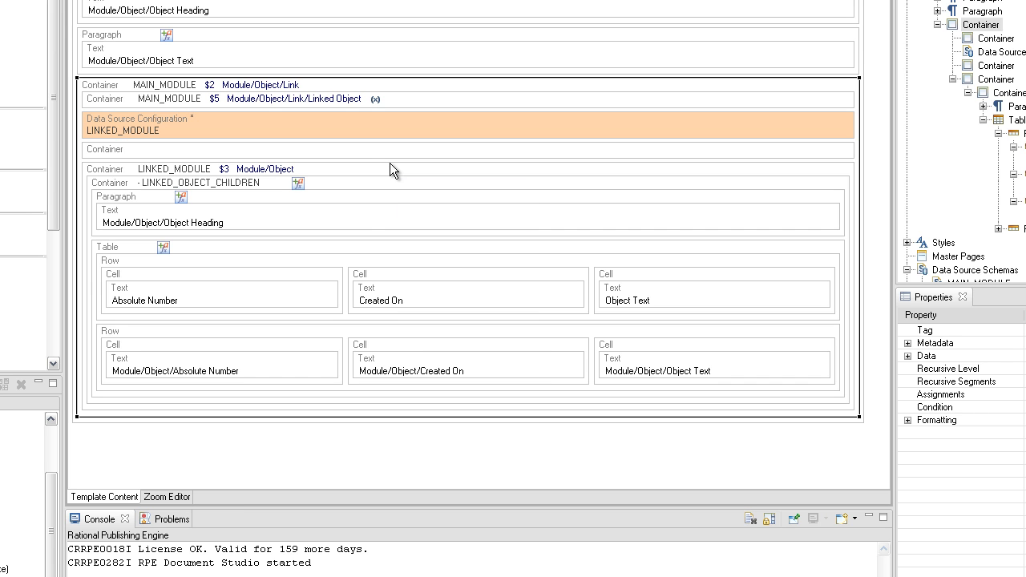
Assign _firstRowWasPrinted the value false on the new container
right_click(350, 150)
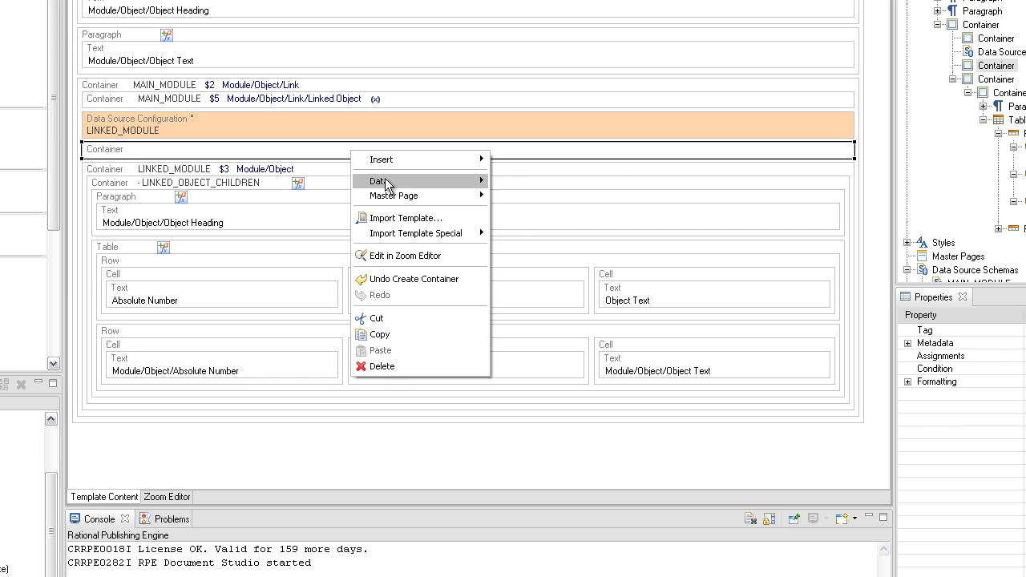
mouse_move(386, 183)
left_click(539, 247)
left_click(481, 356)
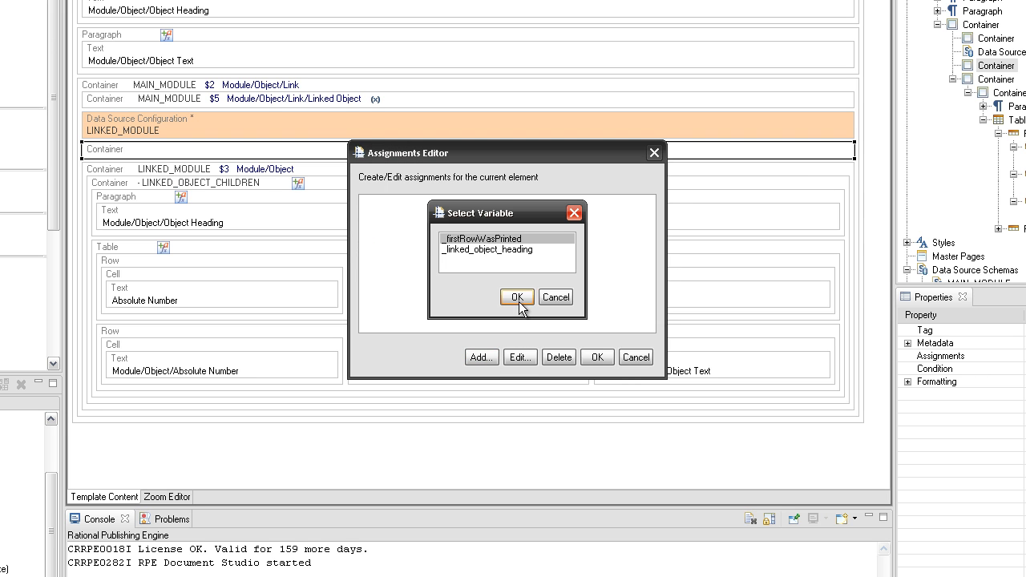
left_click(518, 298)
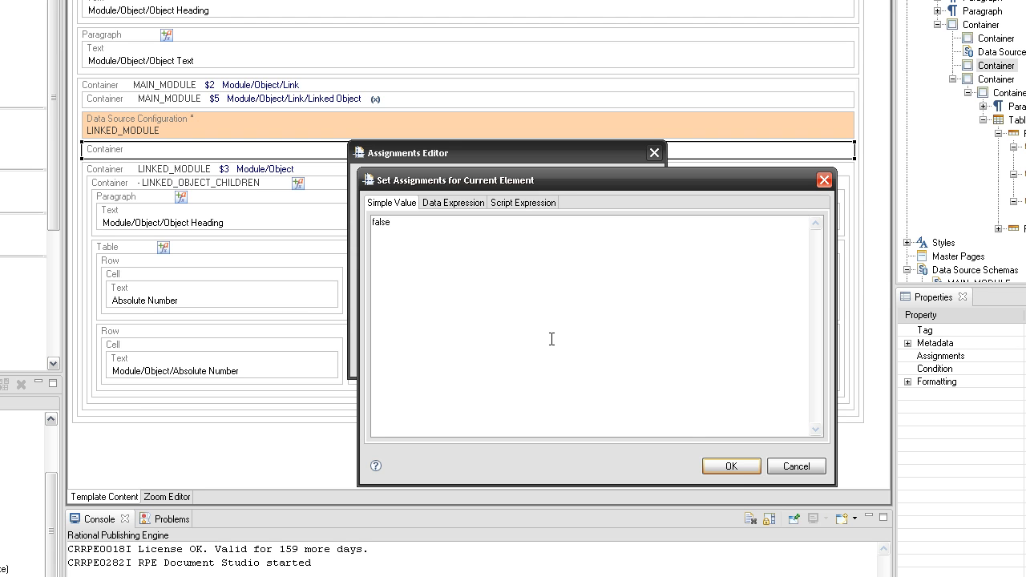
left_click(731, 465)
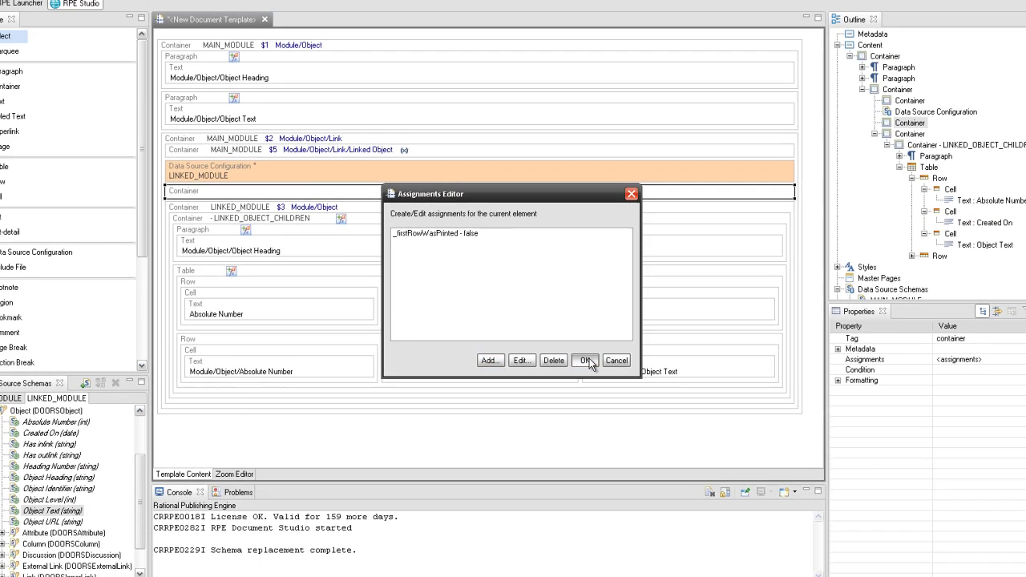
left_click(599, 359)
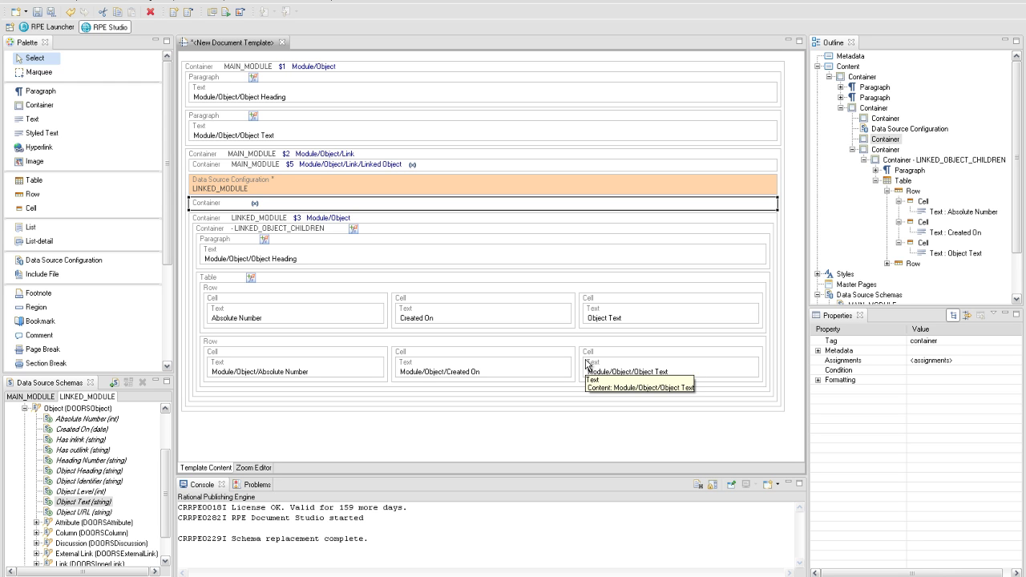
Insert a new container into the table, placed between the header row and the data row
right_click(292, 282)
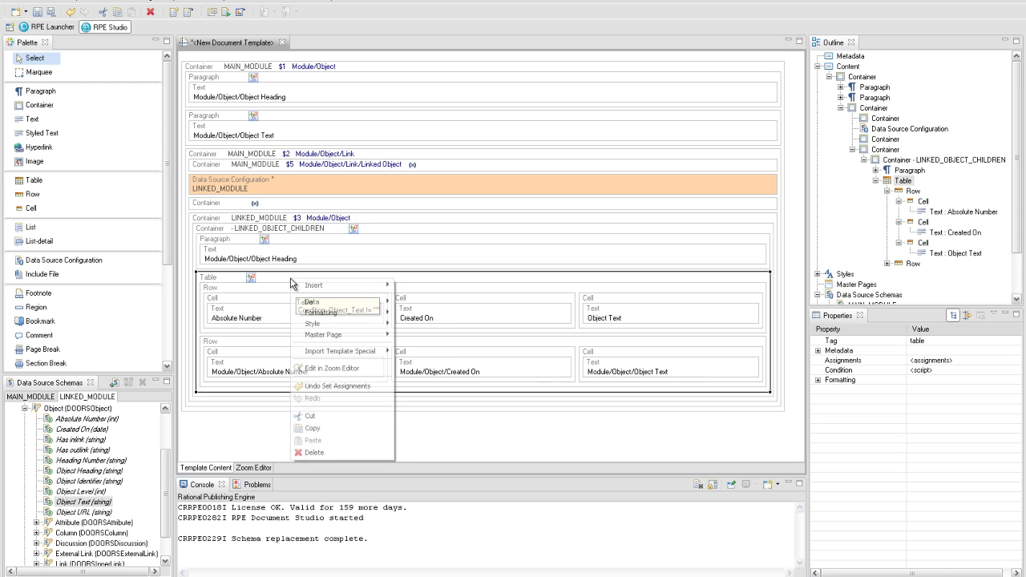
mouse_move(309, 284)
left_click(410, 286)
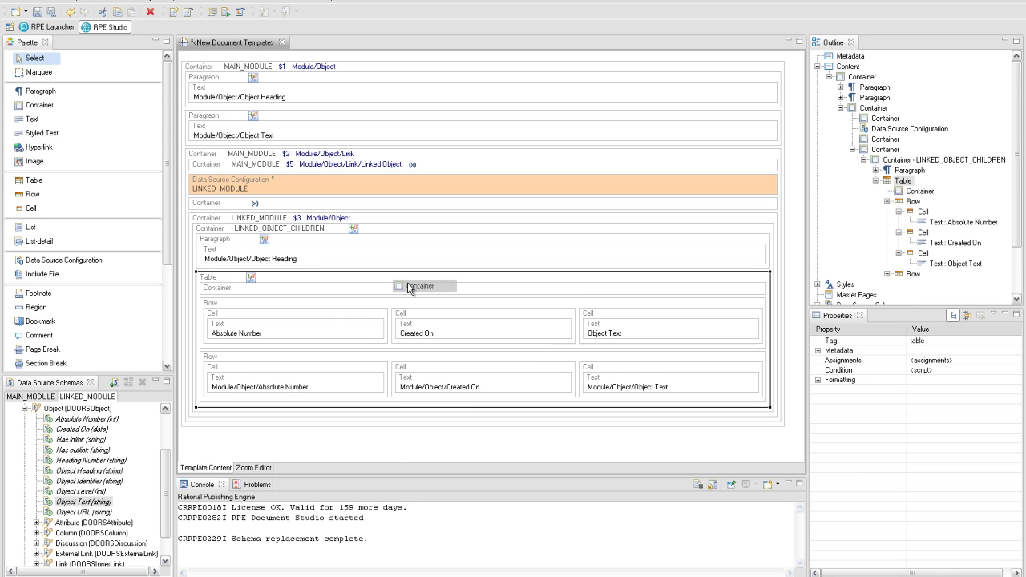
left_click_drag(324, 308, 316, 291)
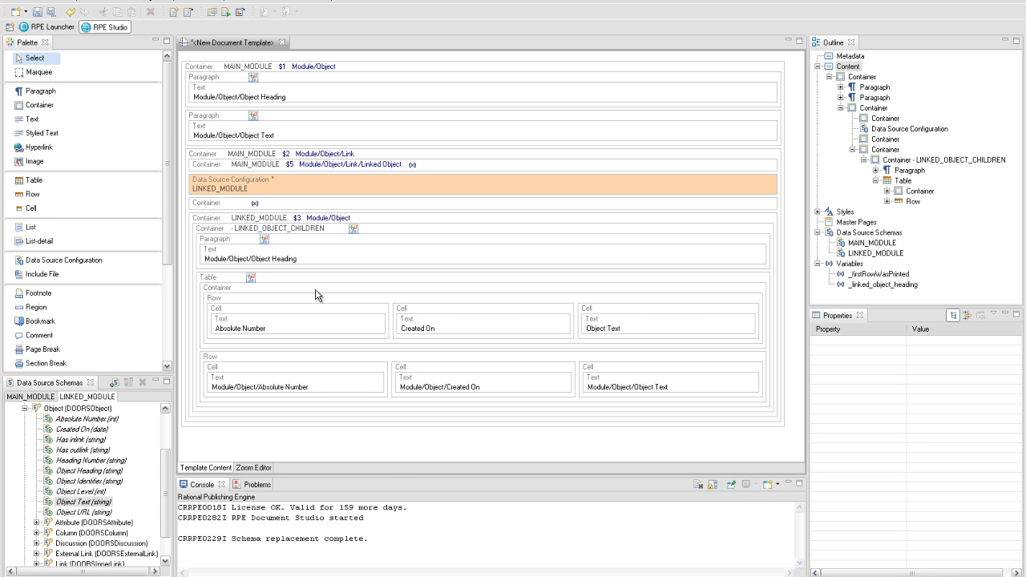
right_click(311, 358)
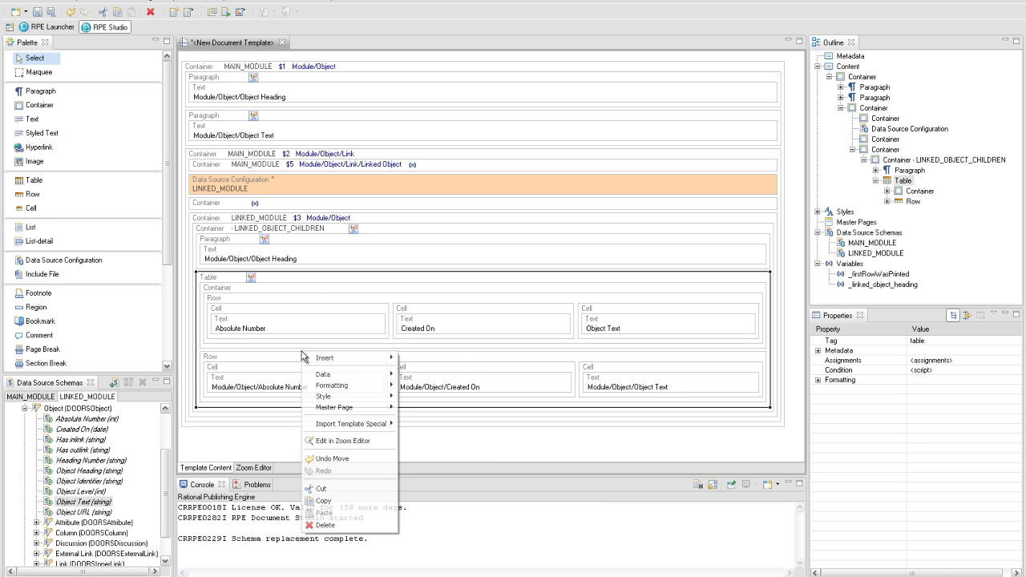
mouse_move(369, 359)
left_click(407, 360)
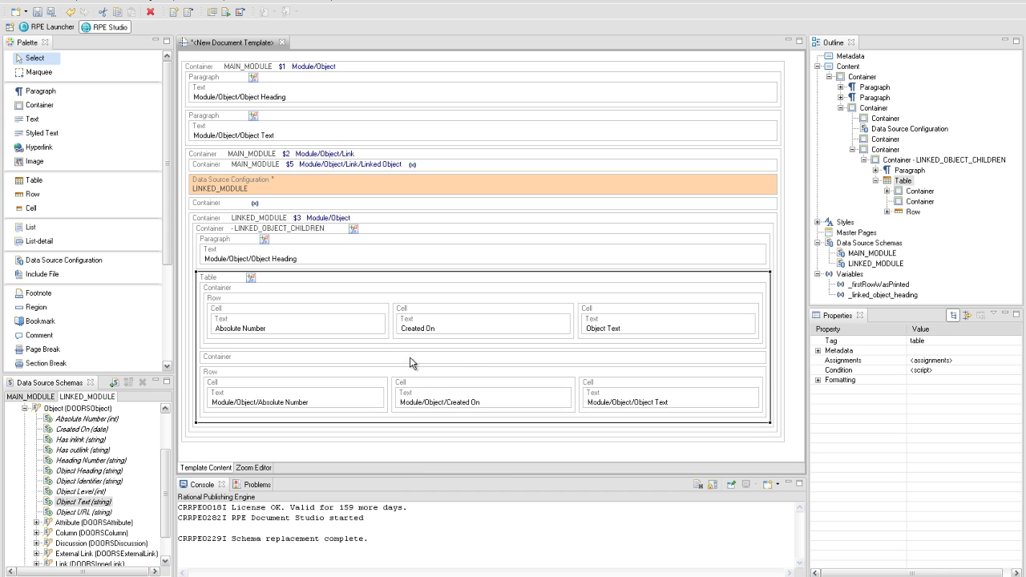
Give the new container an assignment setting _firstRowWasPrinted to true
right_click(408, 361)
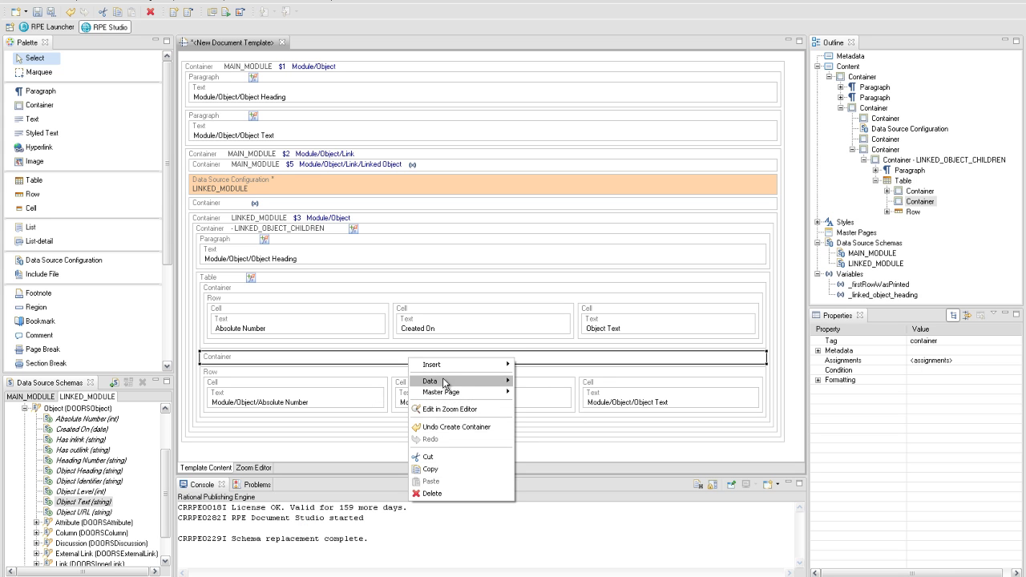
mouse_move(499, 384)
left_click(547, 430)
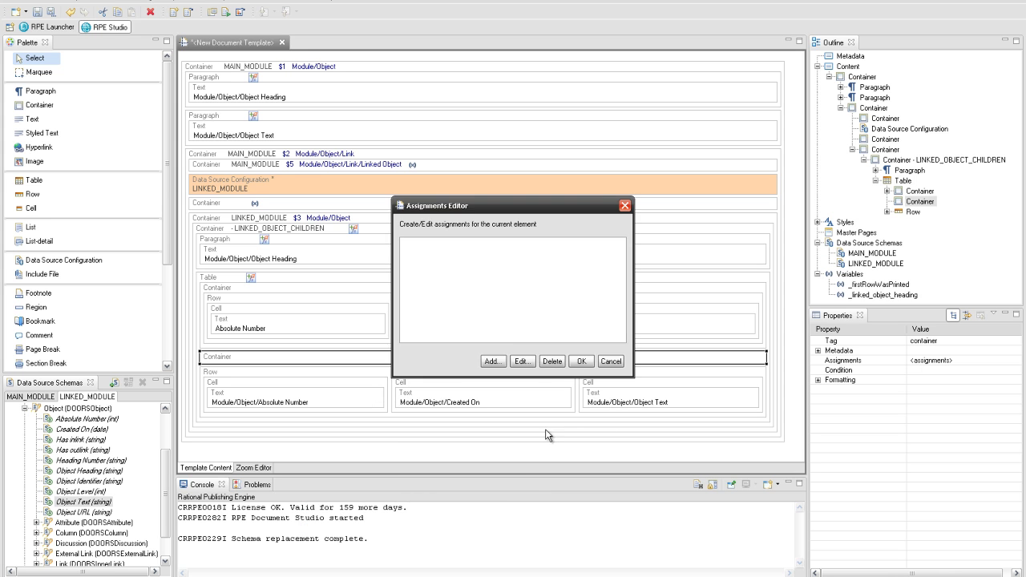
left_click(501, 365)
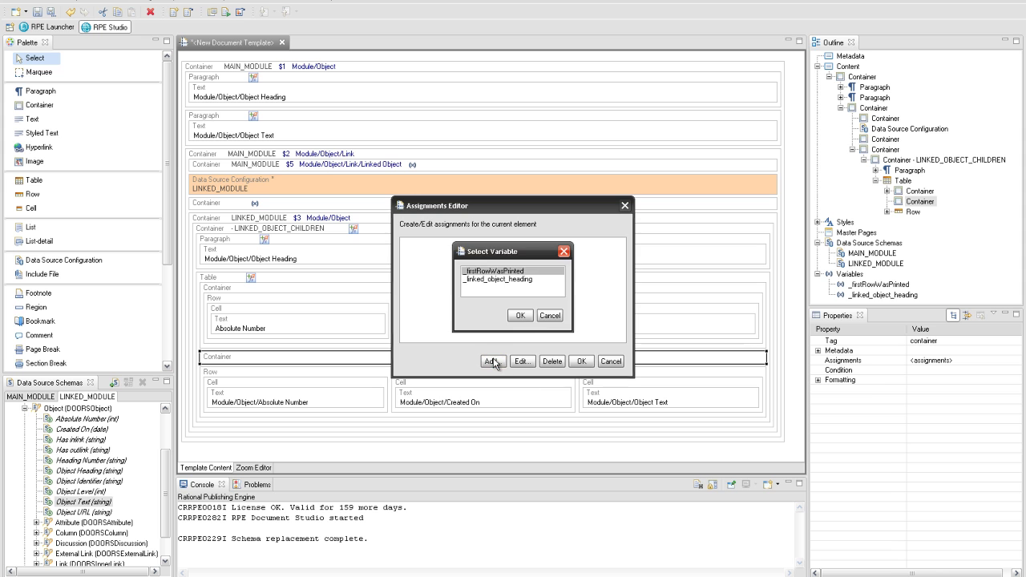
left_click(521, 320)
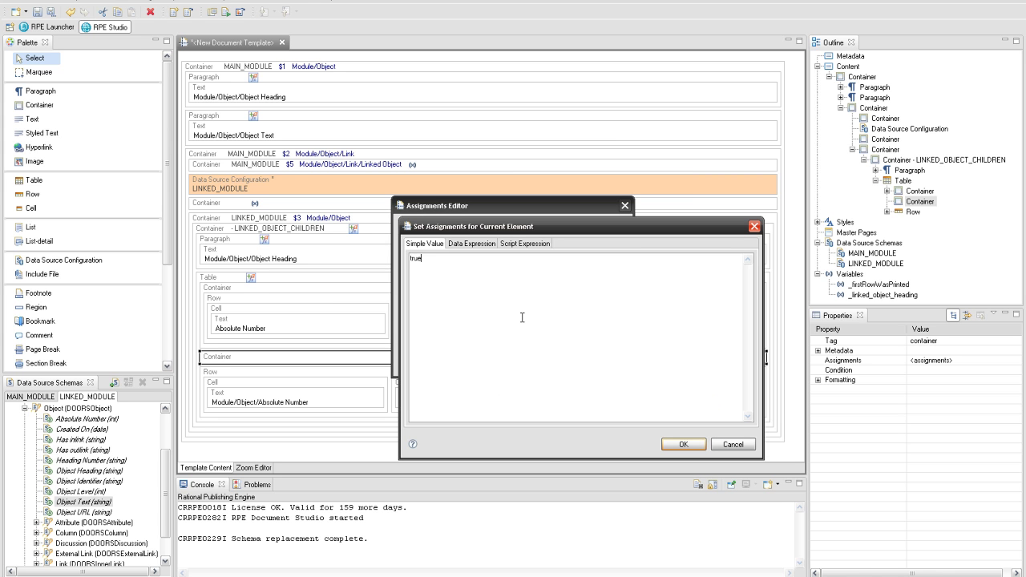
type("true")
left_click(667, 445)
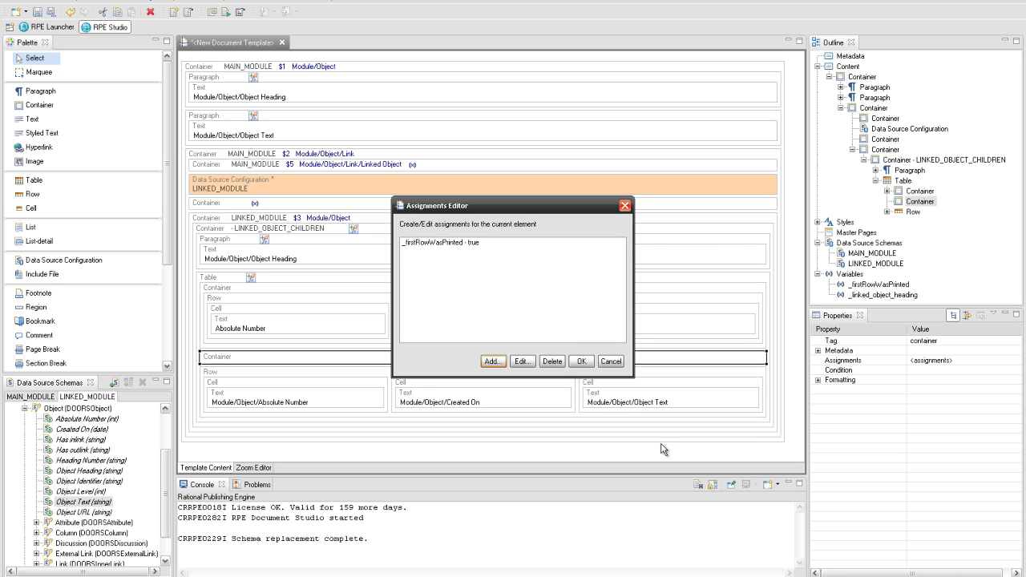
left_click(582, 360)
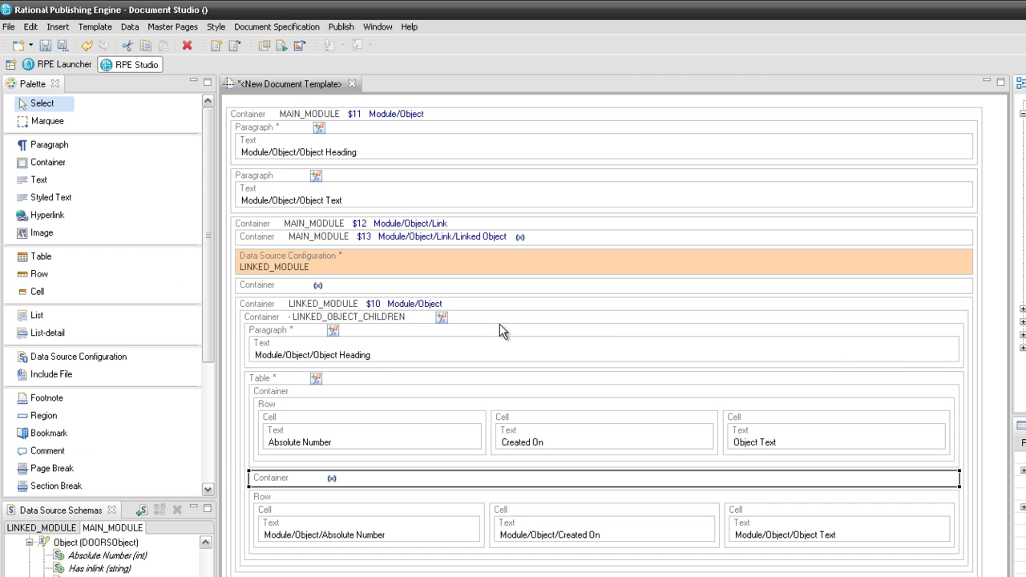
Save the template as doors_tutorial.dta and switch to the RPE Launcher view
left_click(46, 45)
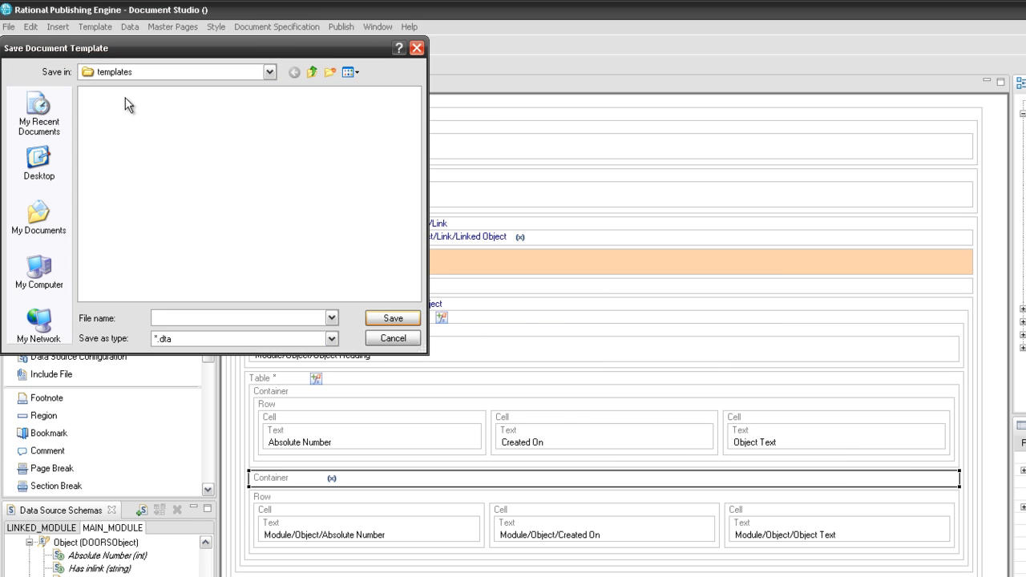
type("doors_tutorial")
left_click(393, 319)
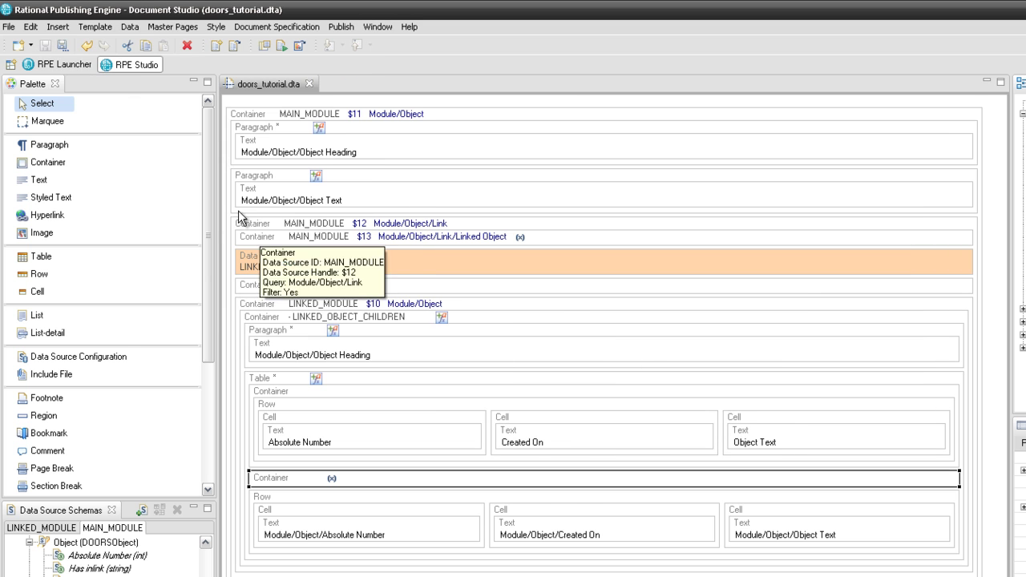
left_click(70, 66)
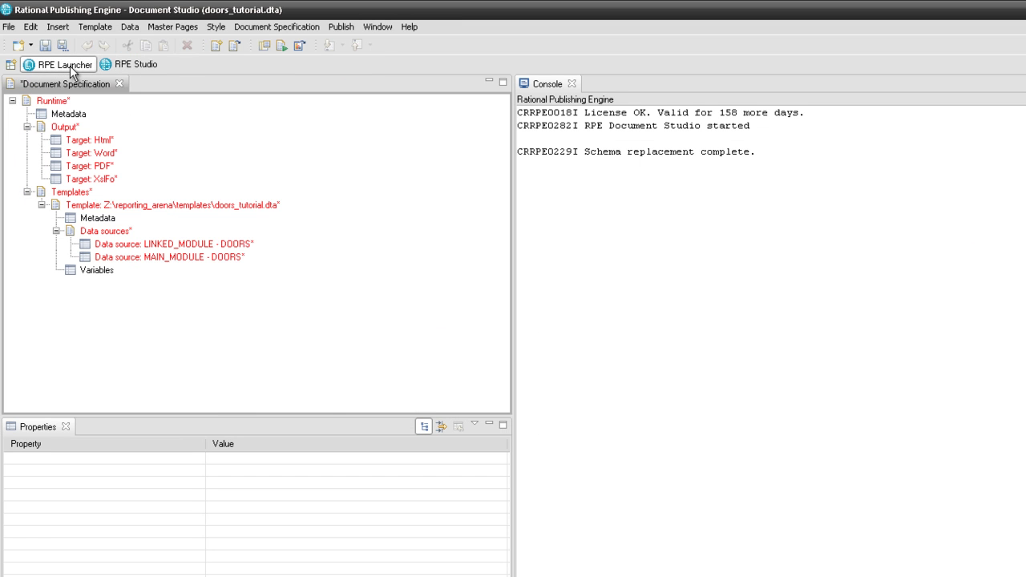
Configure MAIN_MODULE to use the Standard view of demo/rpe_demo/System requirements, Current baseline
left_click(137, 255)
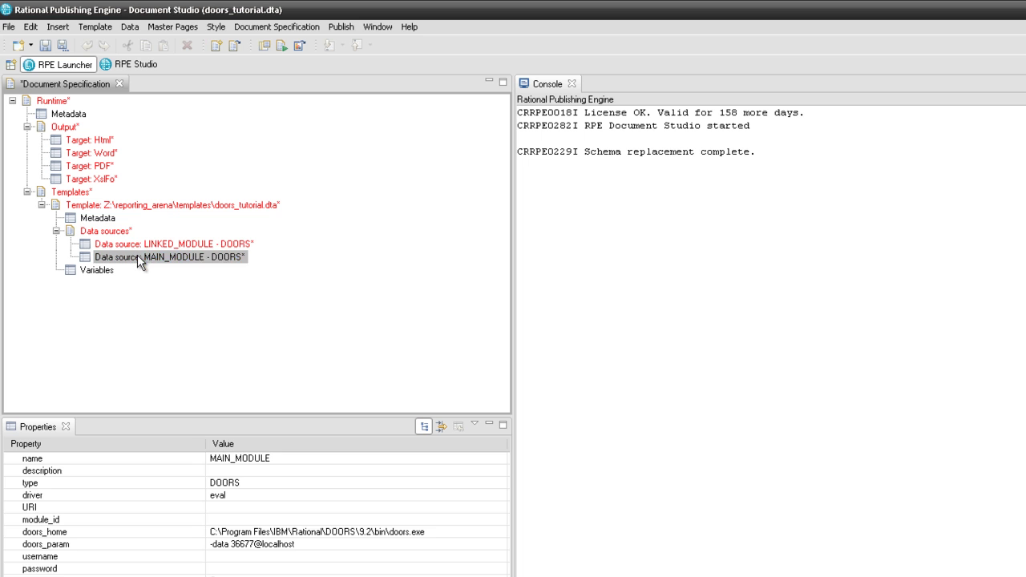
right_click(137, 254)
left_click(151, 261)
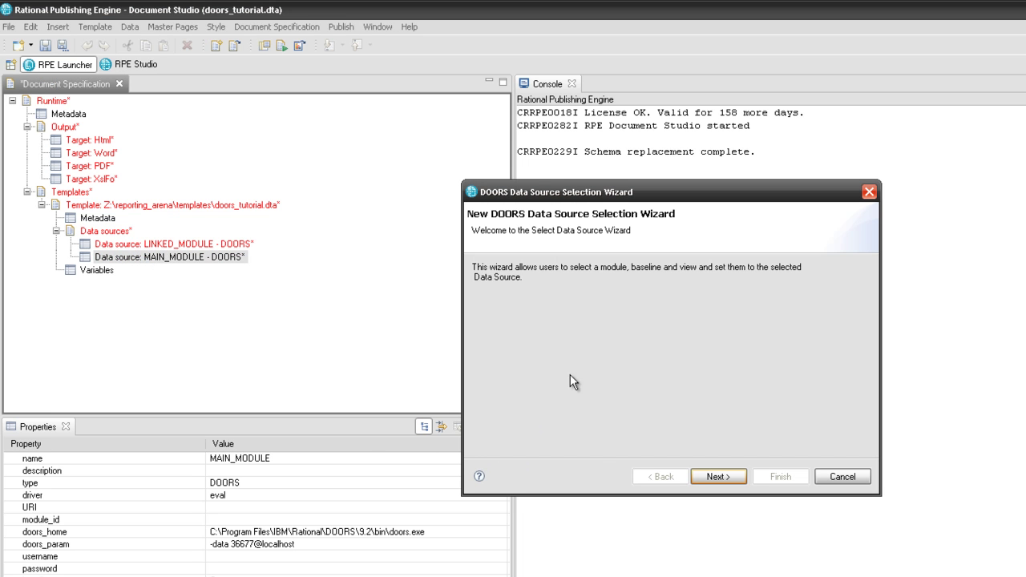
left_click(717, 477)
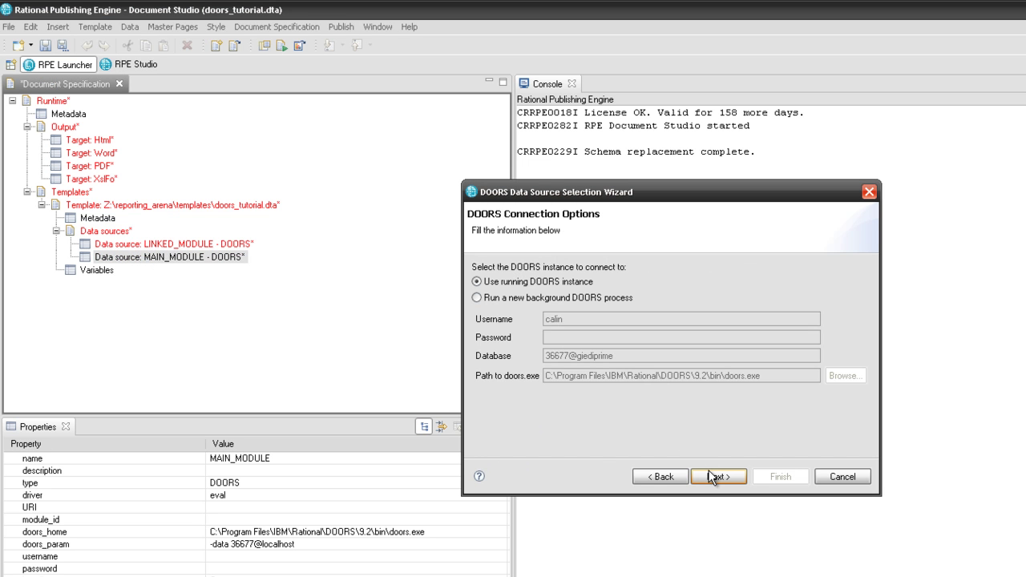
left_click(711, 476)
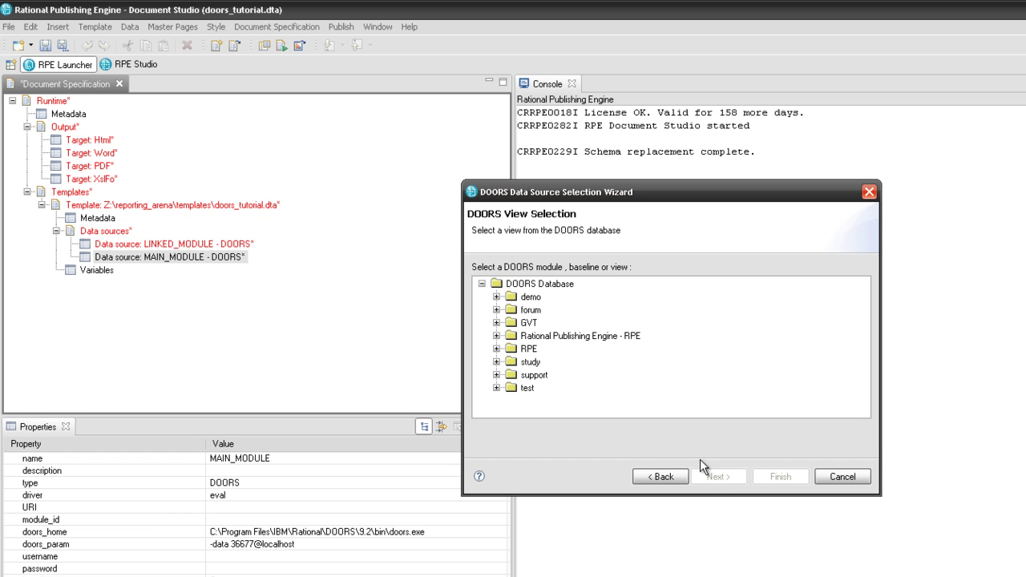
left_click(496, 296)
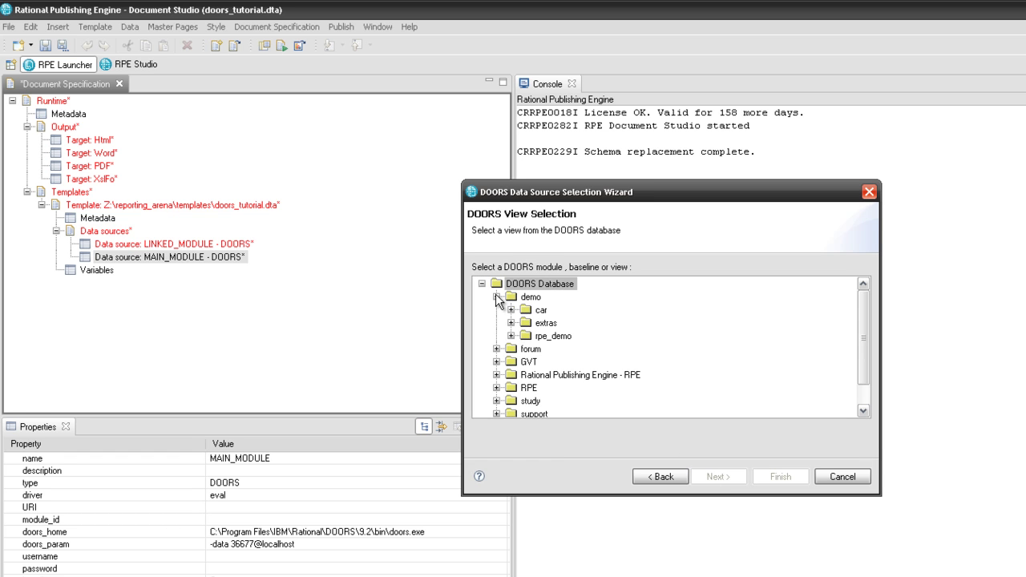
left_click(512, 336)
left_click(525, 362)
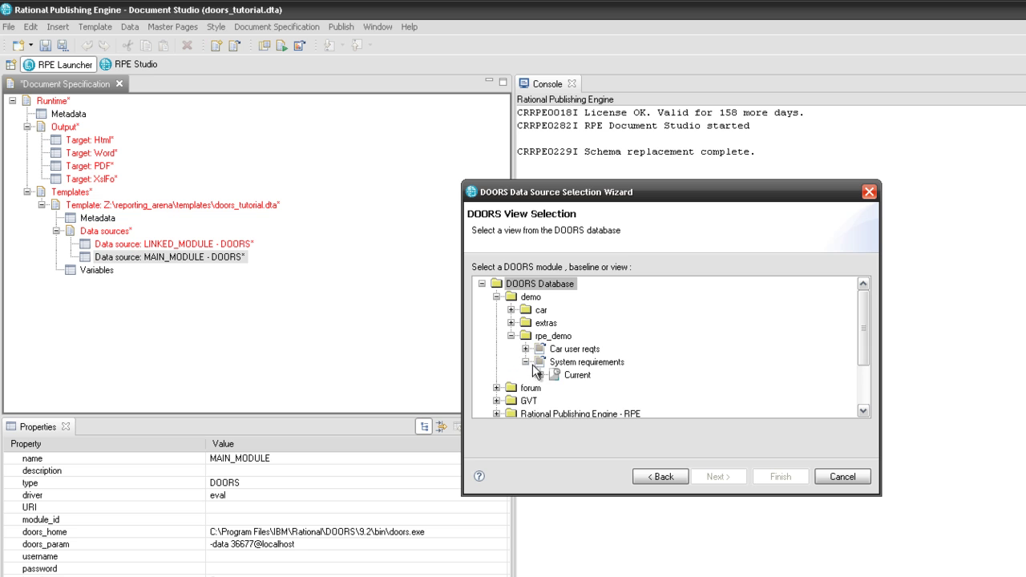
left_click(540, 375)
left_click(603, 402)
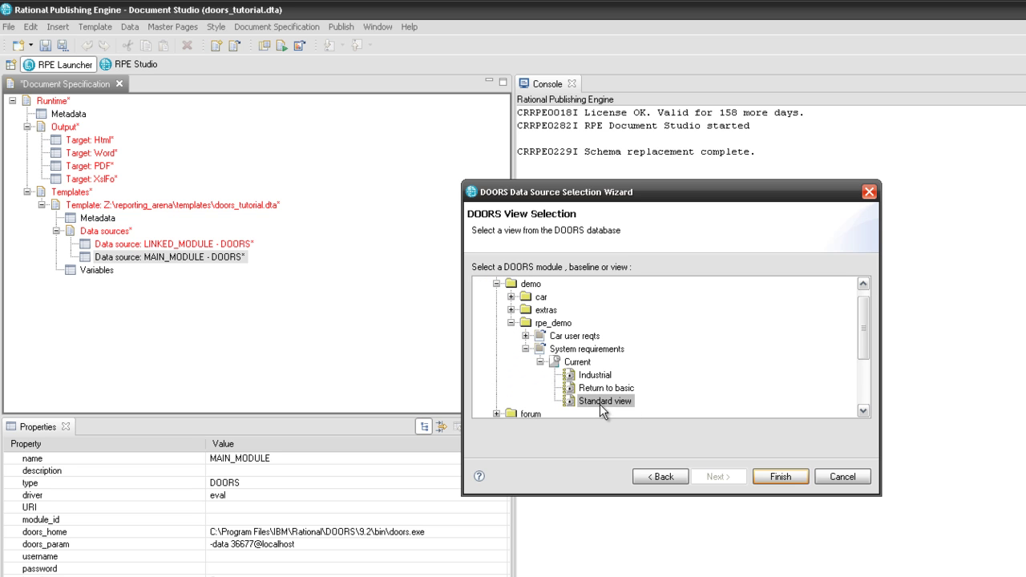
Finish the data source wizard and publish, accepting the unconfigured data sources warning
left_click(761, 475)
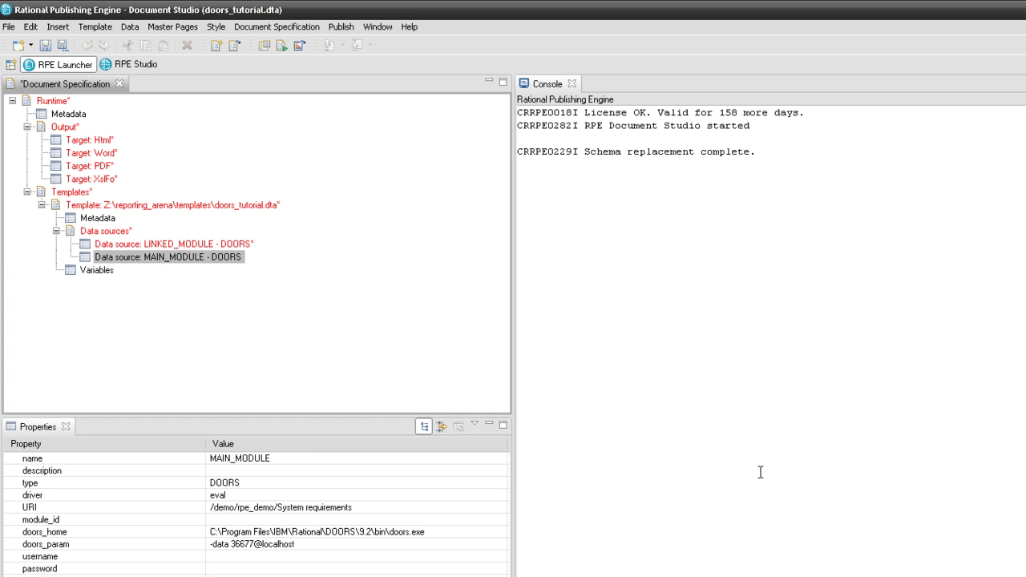
left_click(281, 46)
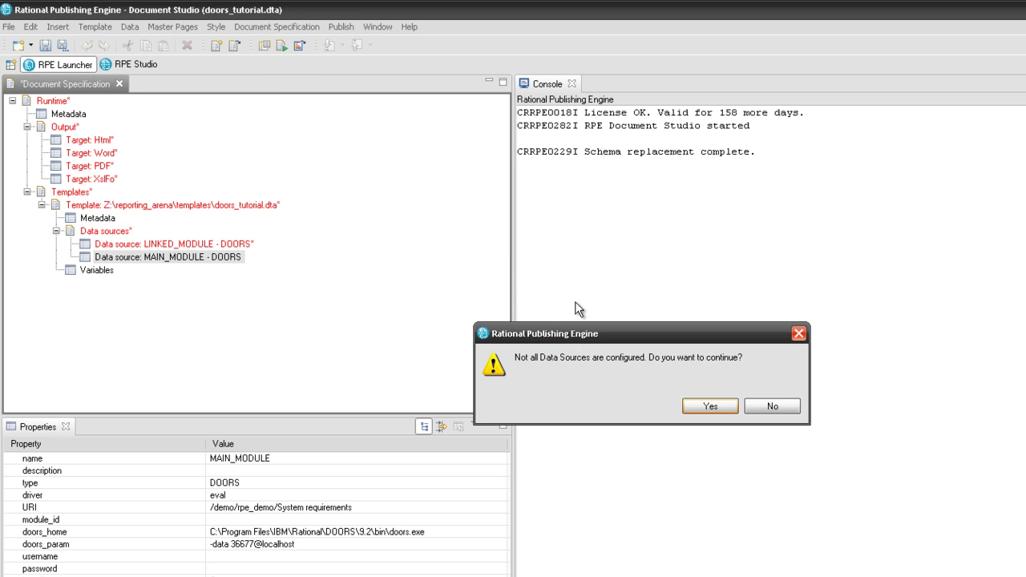
left_click(688, 405)
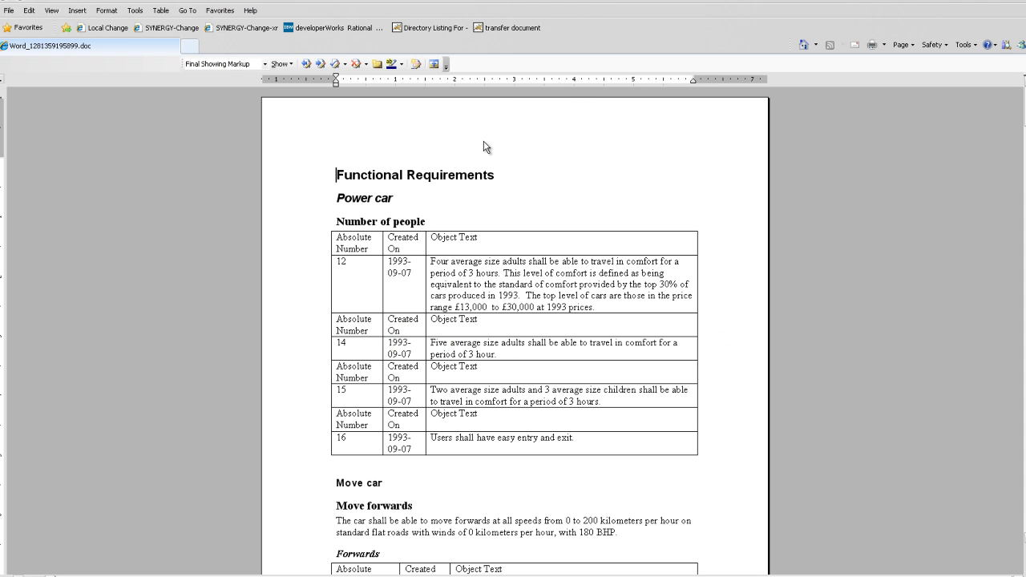
scroll(484, 146, "down", 6)
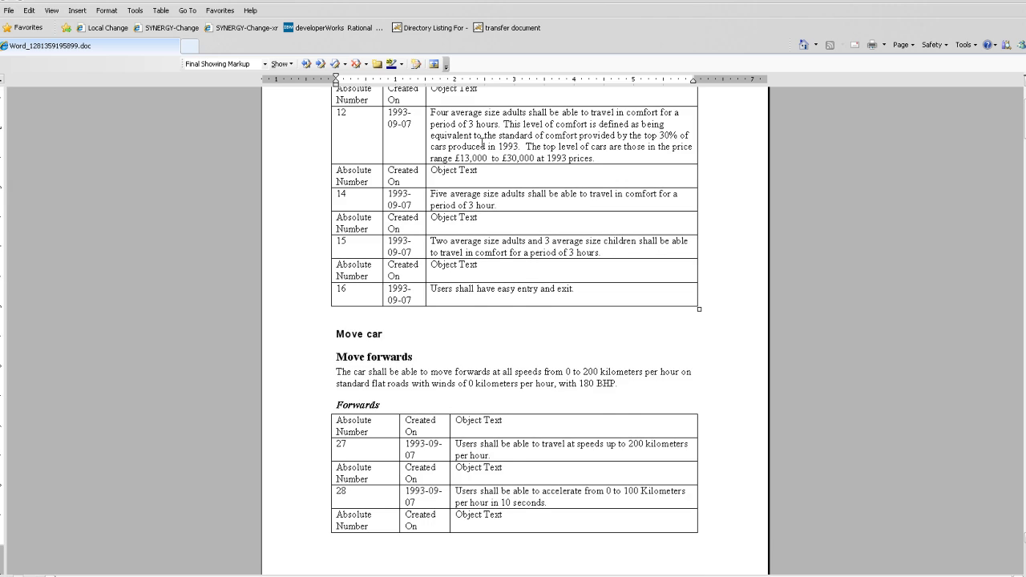
scroll(482, 145, "down", 4)
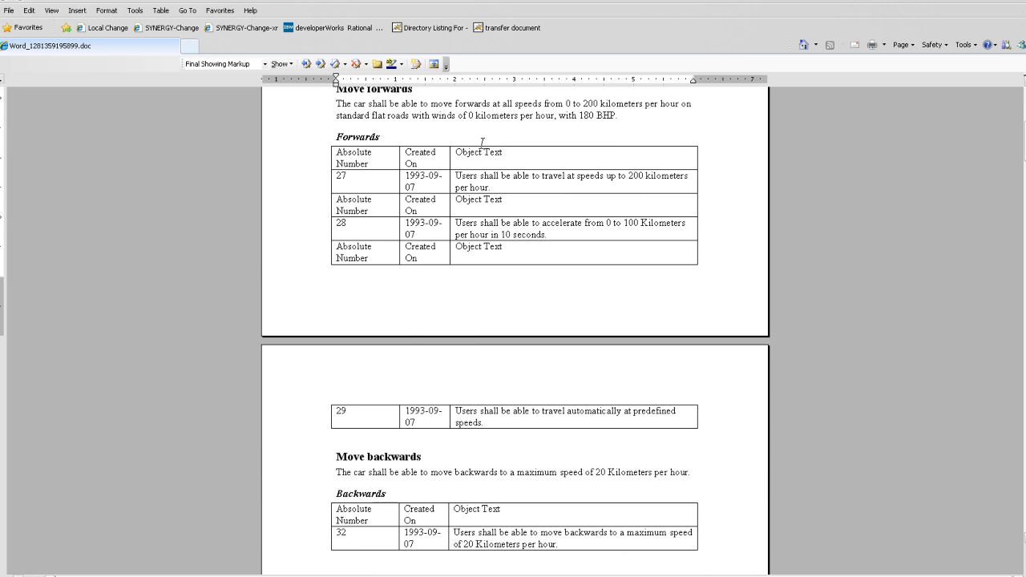
scroll(482, 143, "down", 3)
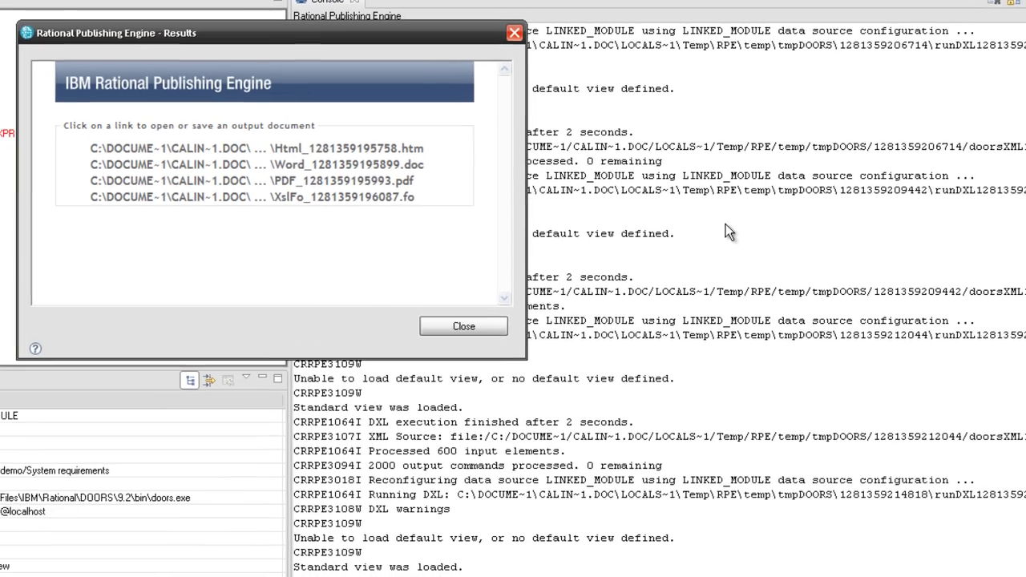
Close the publishing results and start a new style named CellHeaderStyle
left_click(460, 327)
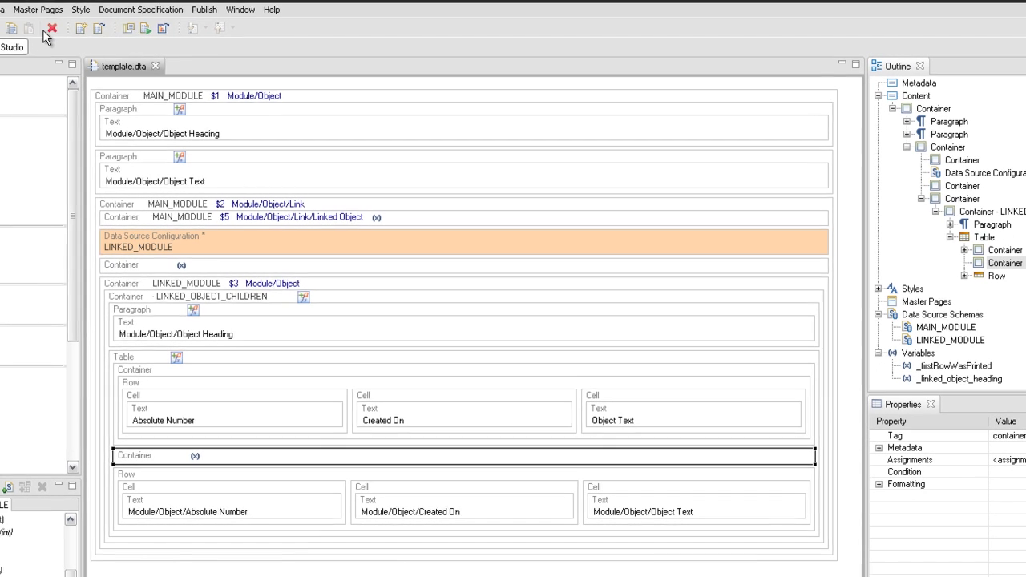
left_click(81, 12)
left_click(88, 28)
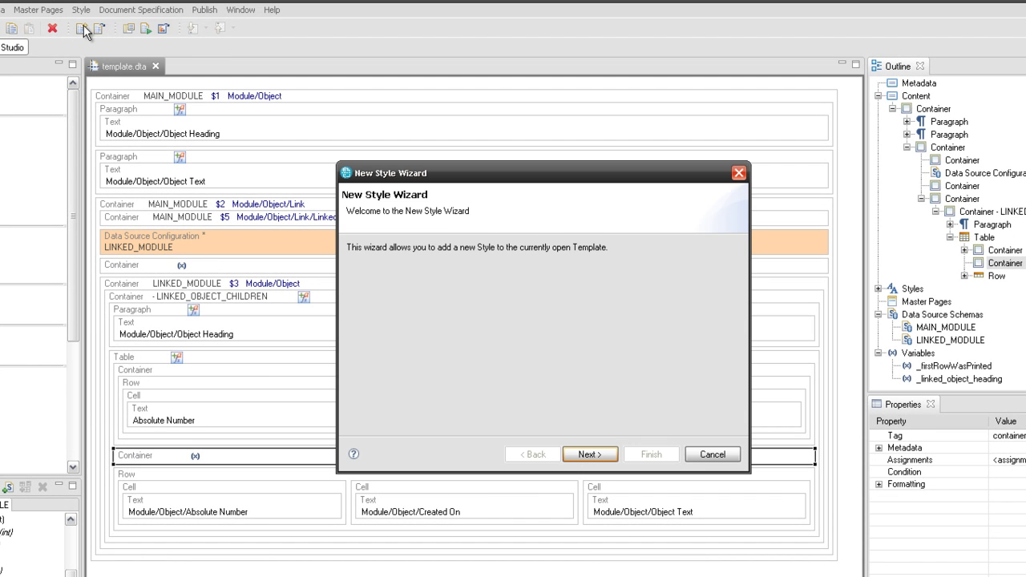
left_click(585, 456)
type("CellHead")
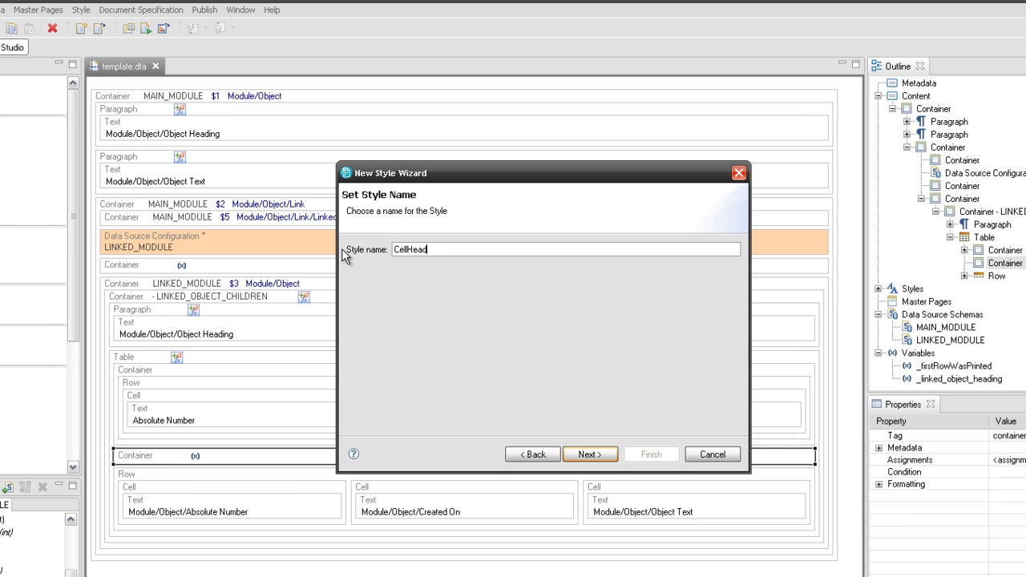
type("erStyle")
left_click(586, 454)
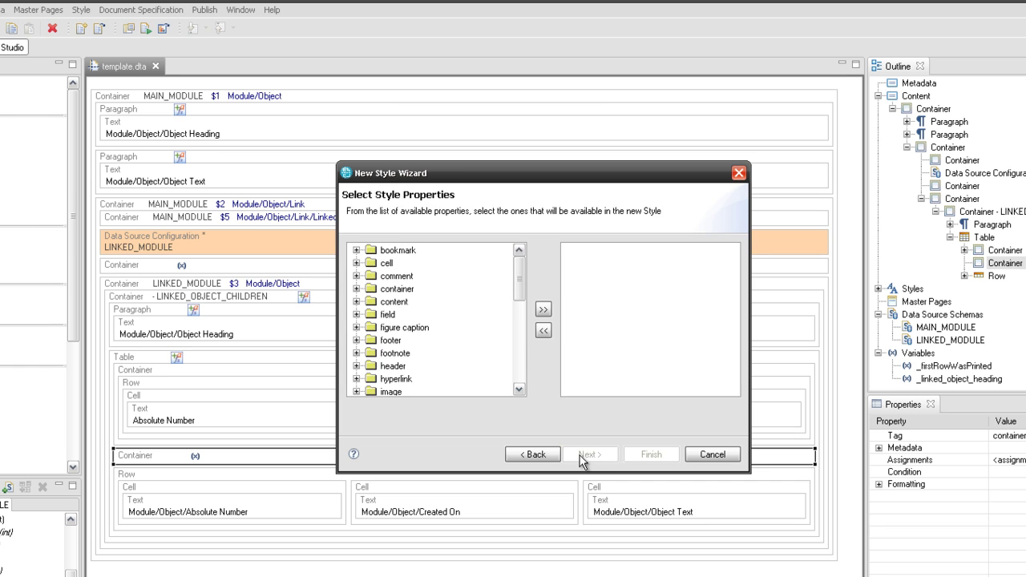
Add the cell properties to the style and set the cell background color to c0c0c0
left_click(388, 264)
left_click(543, 310)
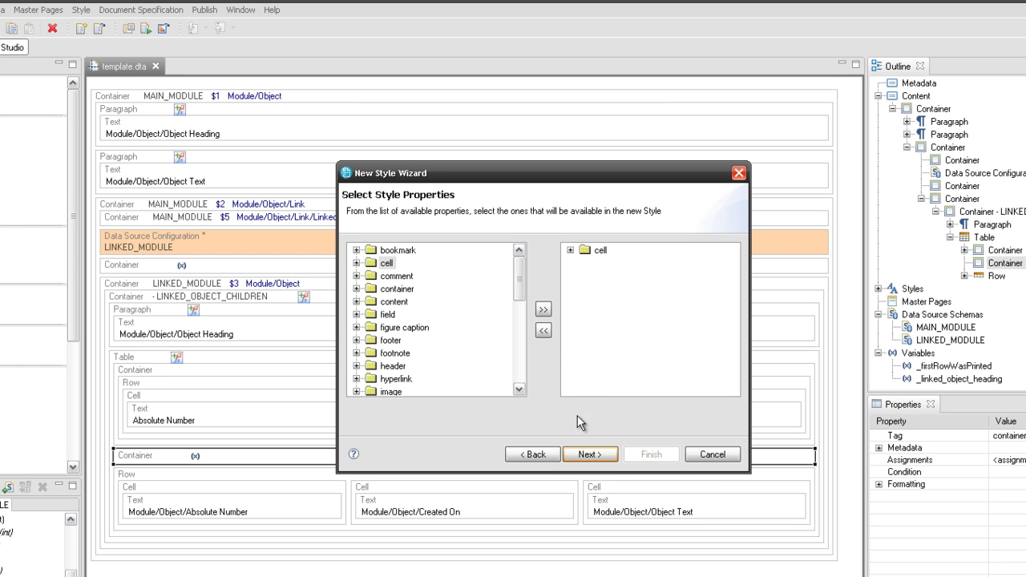
left_click(583, 455)
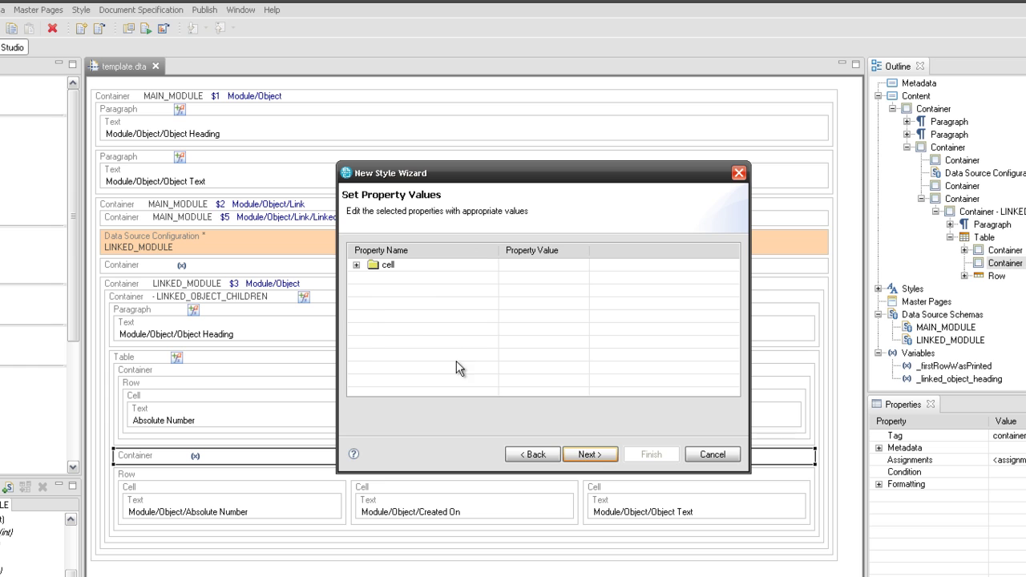
left_click(355, 264)
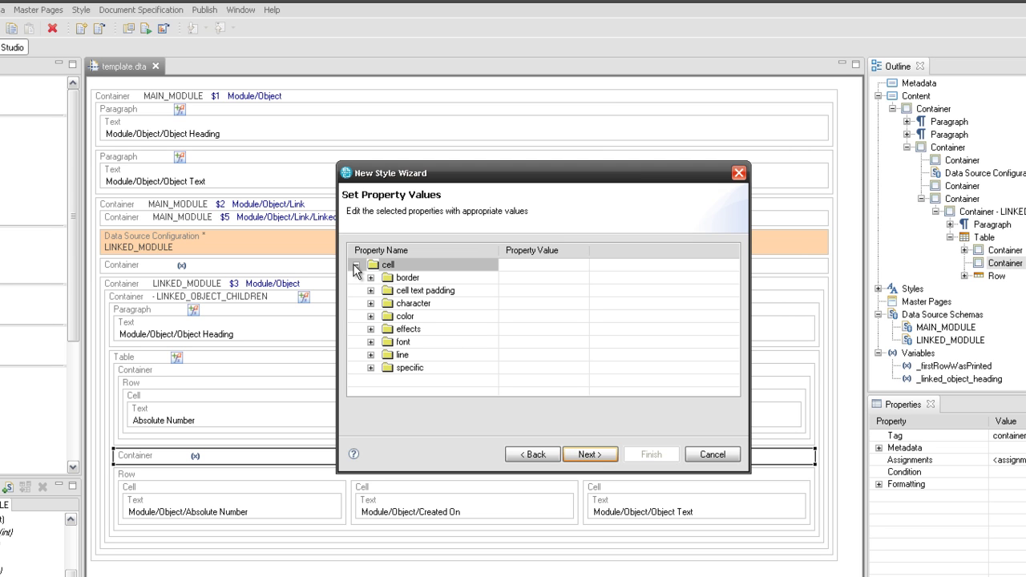
left_click(371, 316)
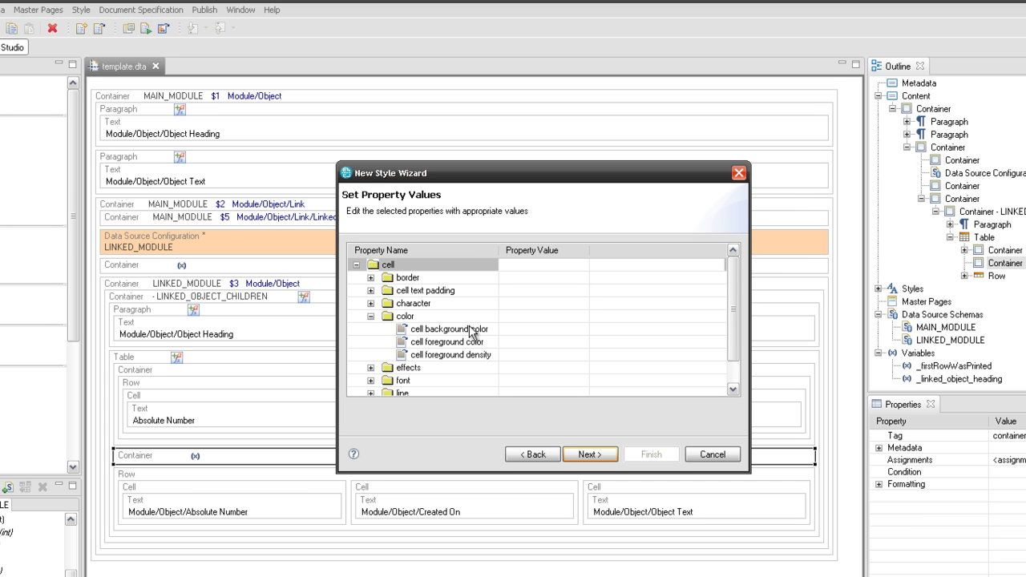
left_click(521, 330)
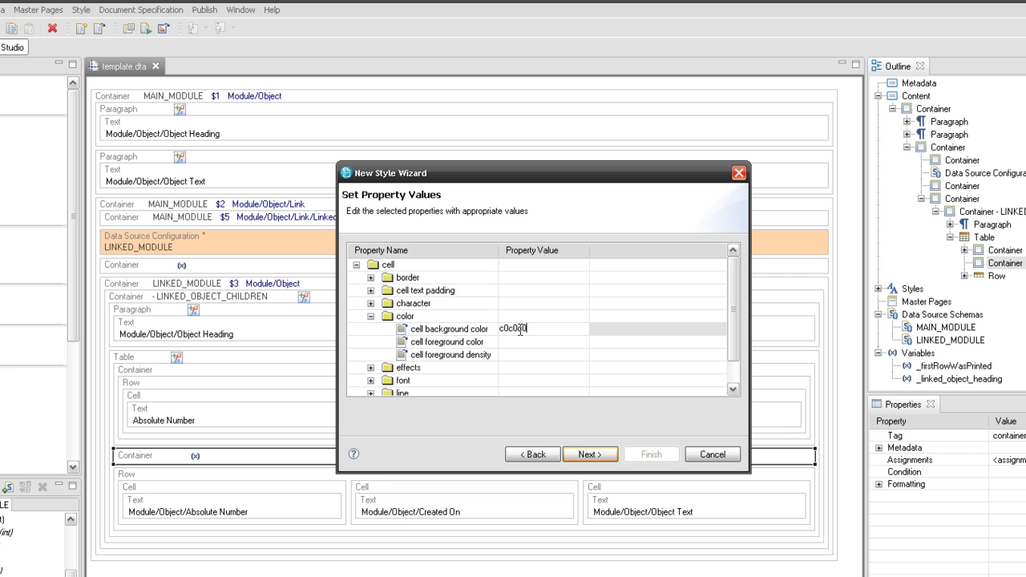
key("Return")
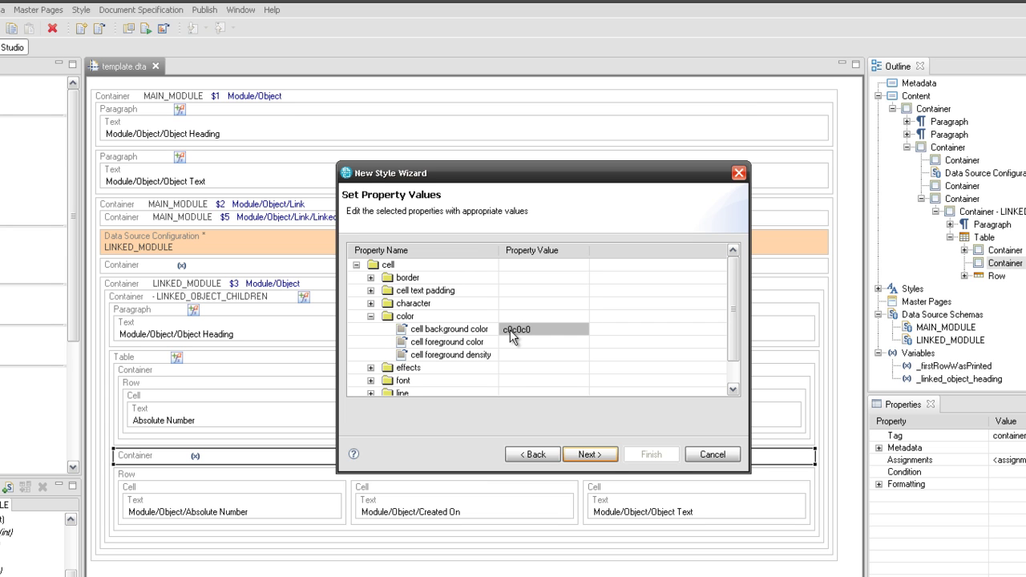
Set font bold to true and finish creating CellHeaderStyle
left_click(372, 380)
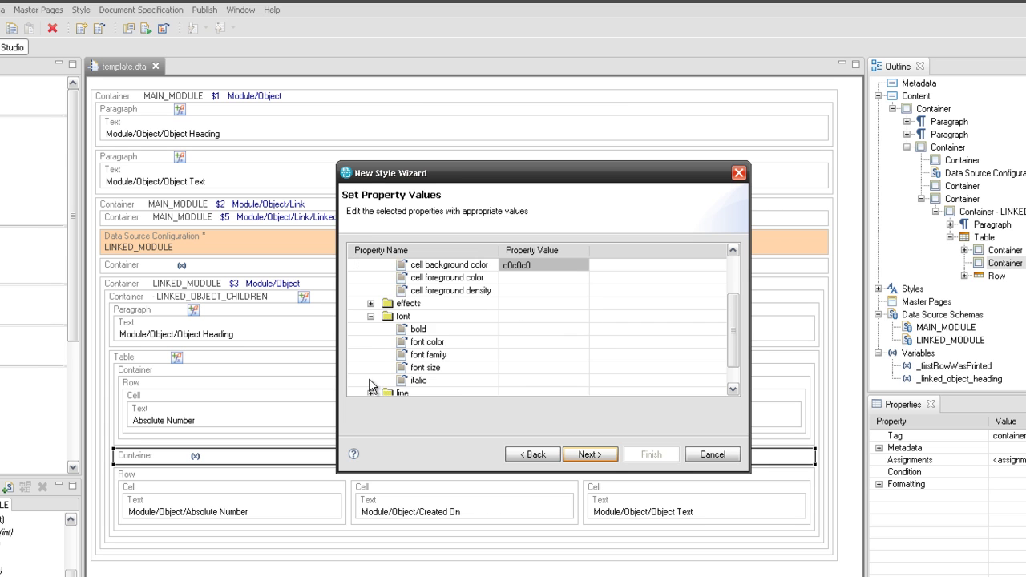
left_click(508, 328)
type("true")
key("Return")
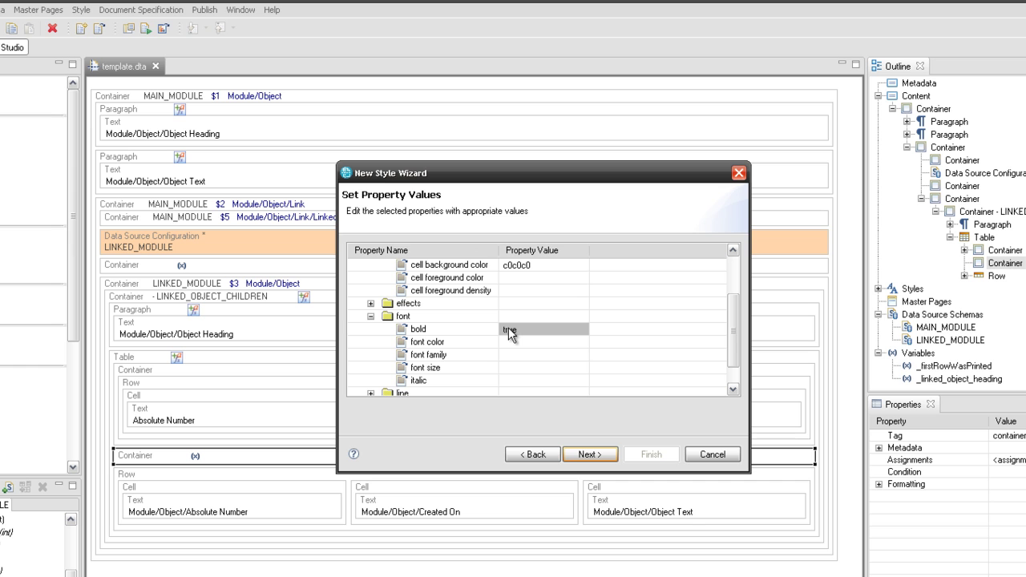
left_click(587, 453)
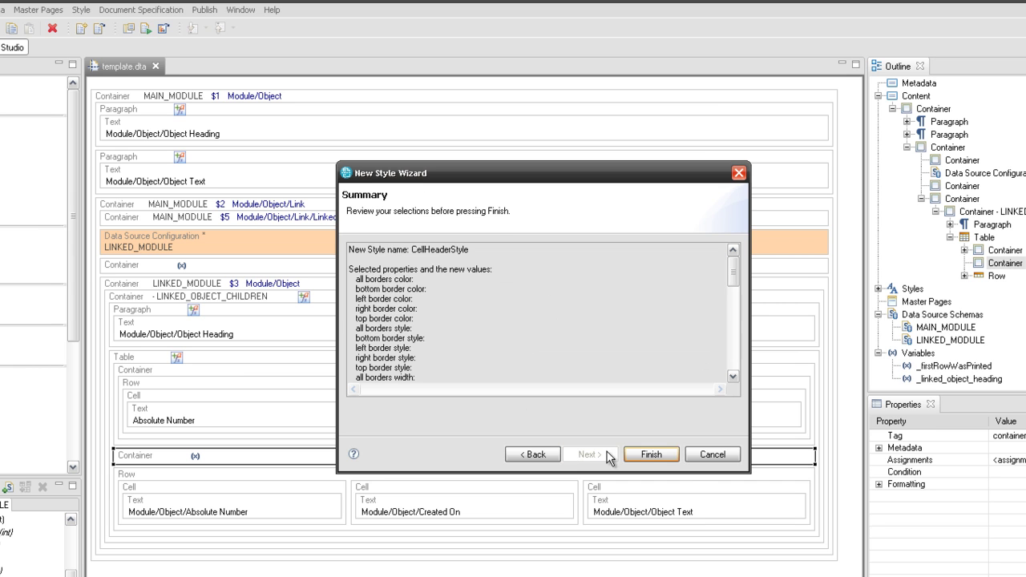
left_click(637, 455)
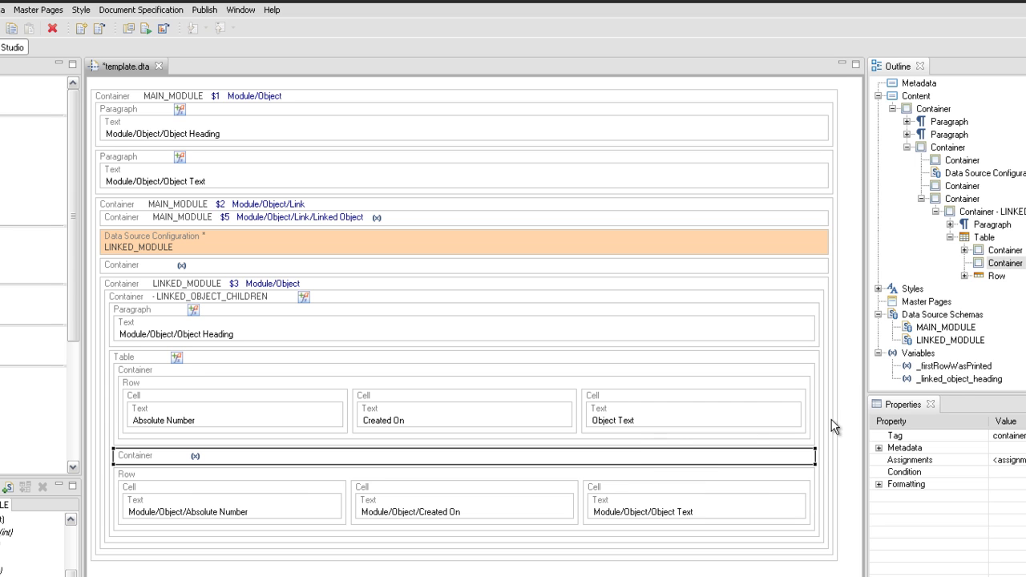
Apply CellHeaderStyle from the Outline's Styles to the Object Text, Created On and Absolute Number header cells
left_click(879, 289)
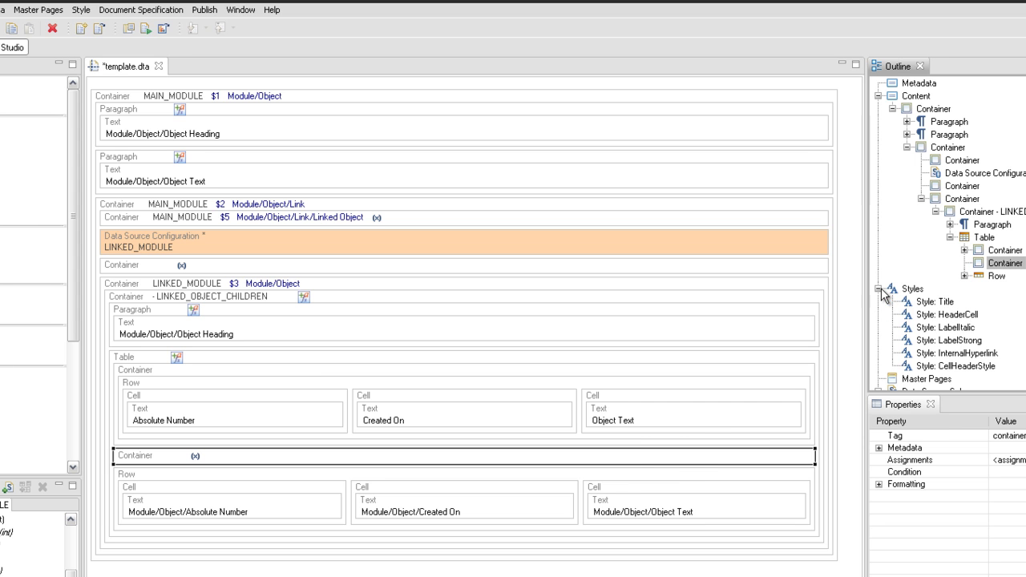
left_click_drag(938, 368, 794, 396)
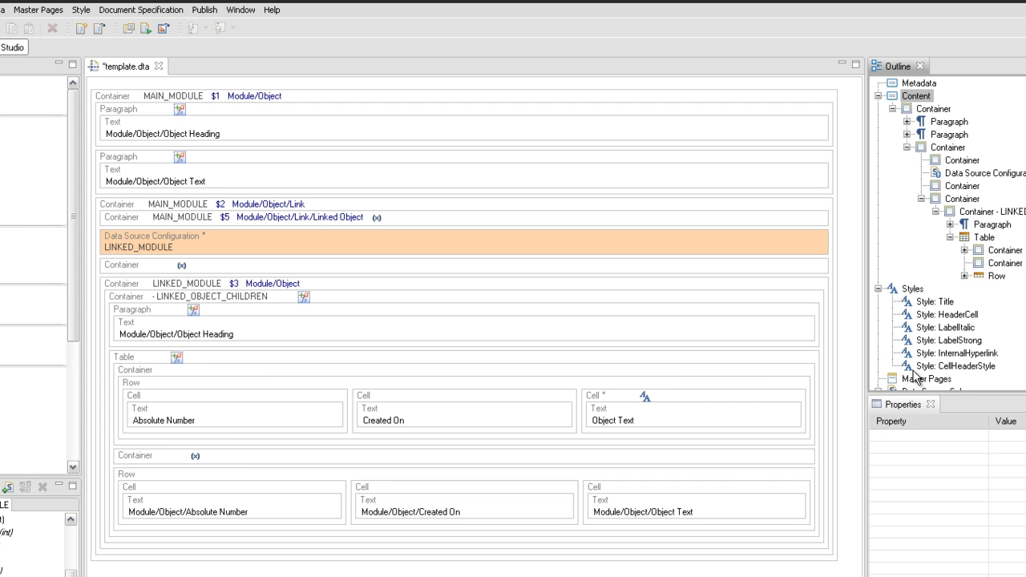
left_click_drag(930, 366, 553, 400)
left_click_drag(918, 366, 303, 402)
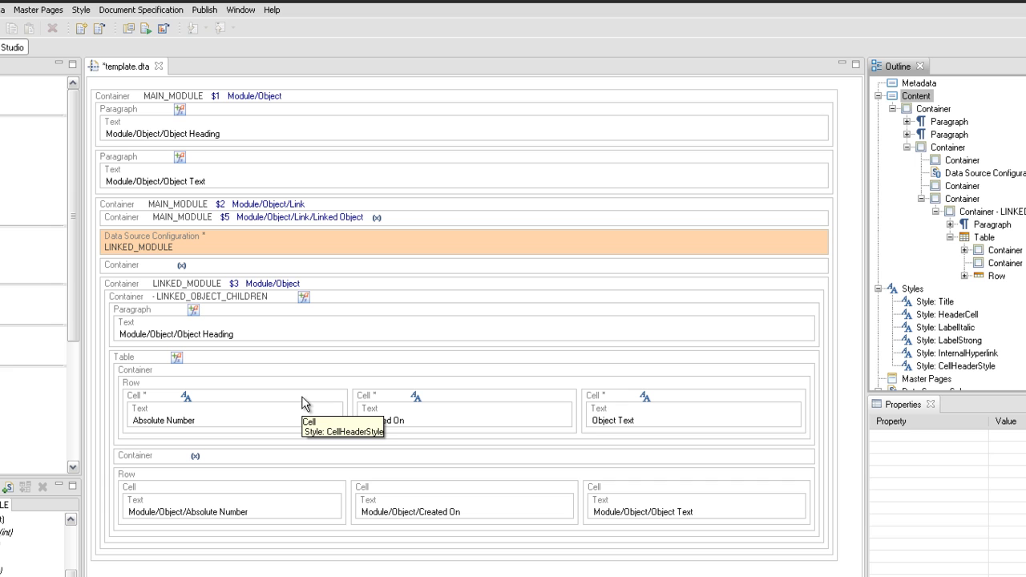
Set the cell width of the Absolute Number and Created On header cells to 100
left_click(261, 401)
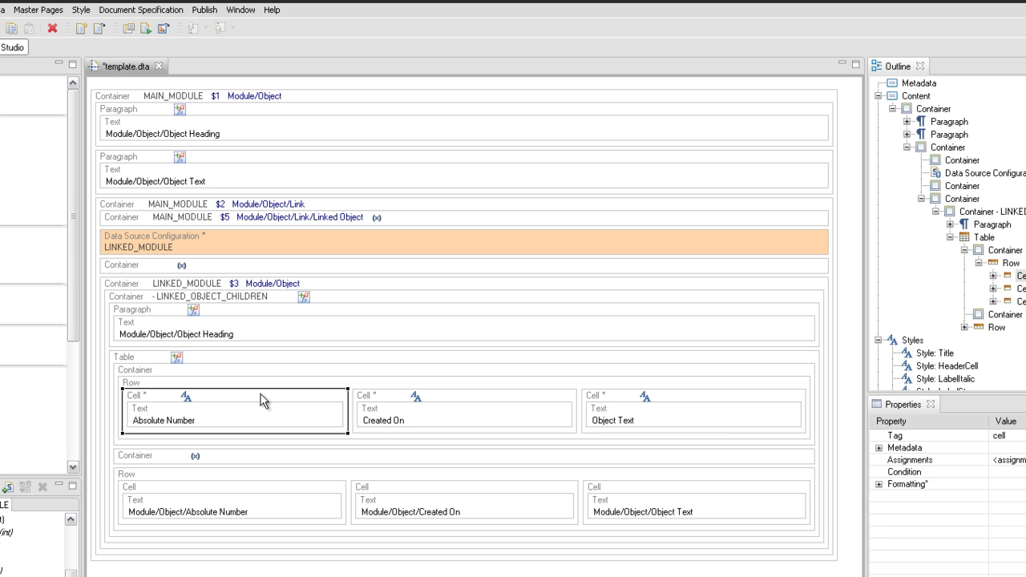
left_click(879, 484)
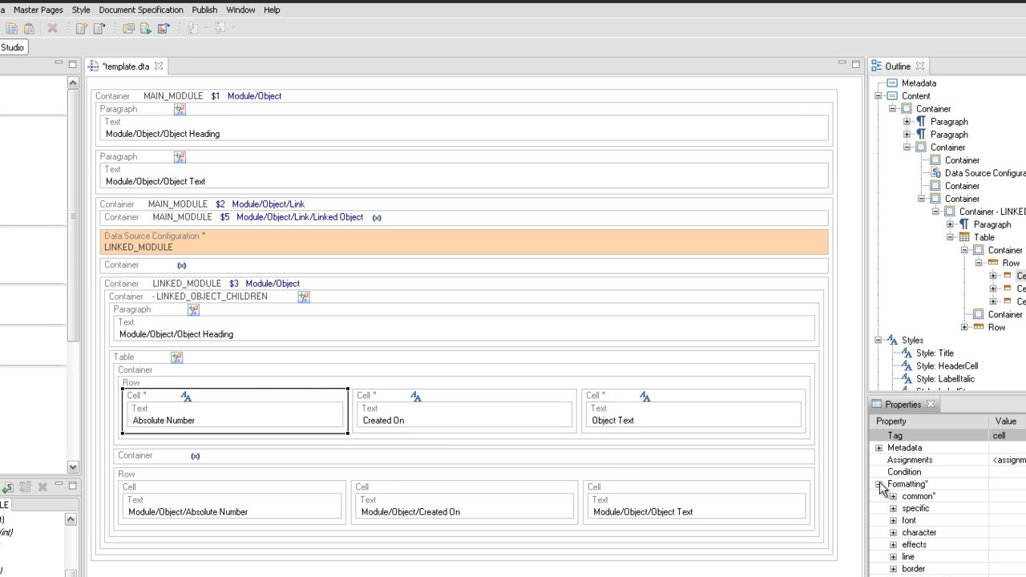
left_click(893, 508)
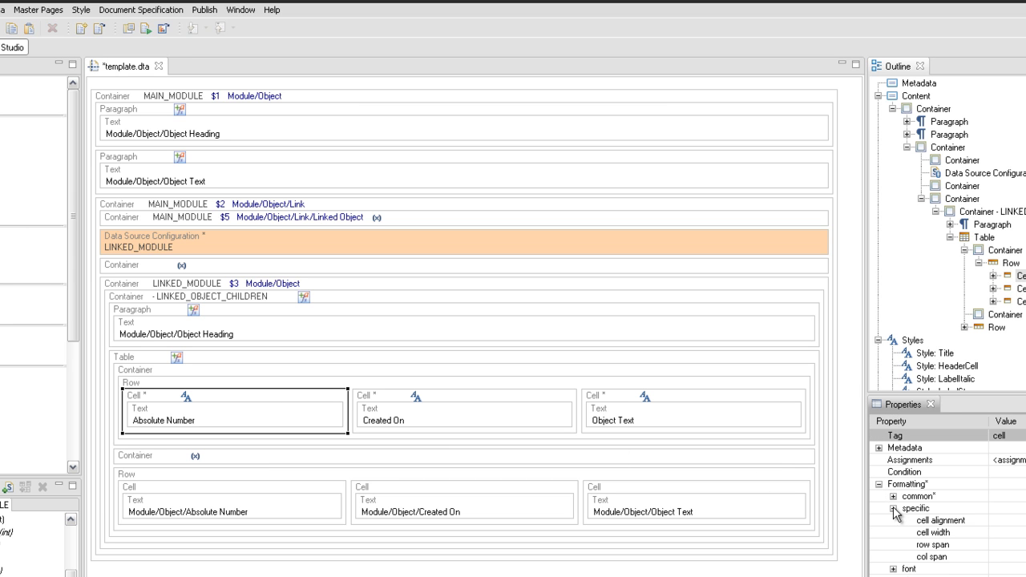
left_click(1003, 530)
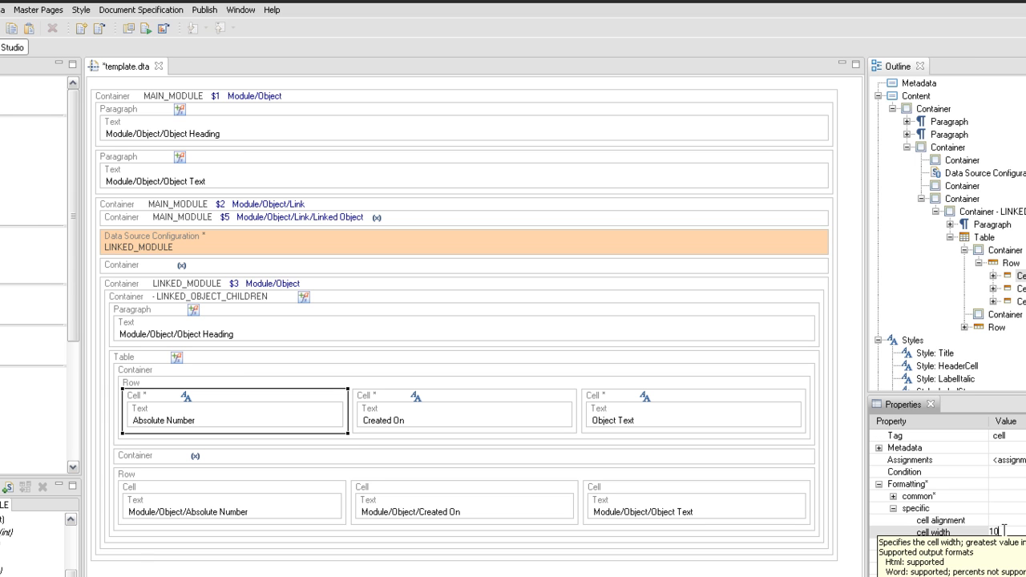
type("100")
key("Return")
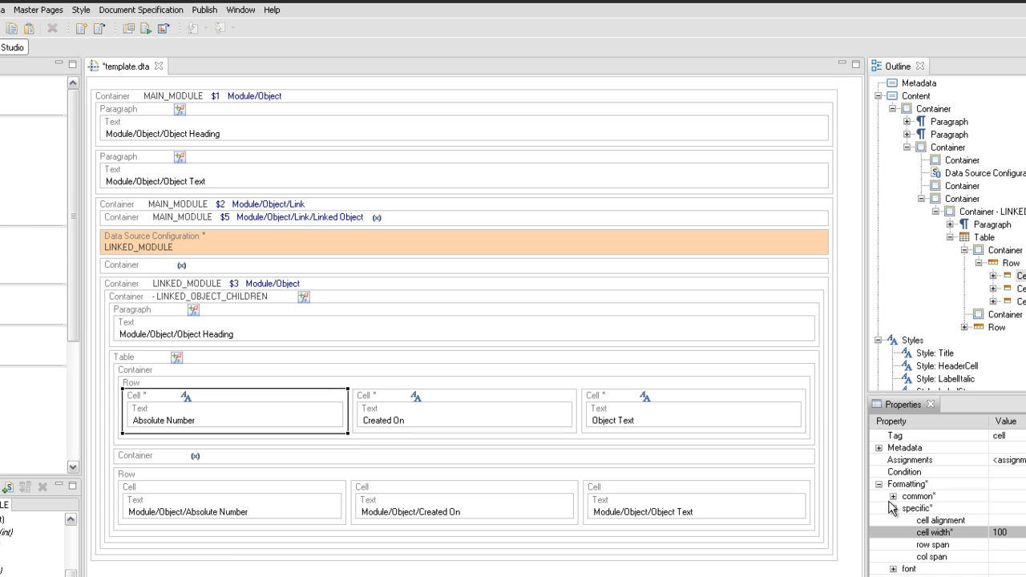
left_click(535, 394)
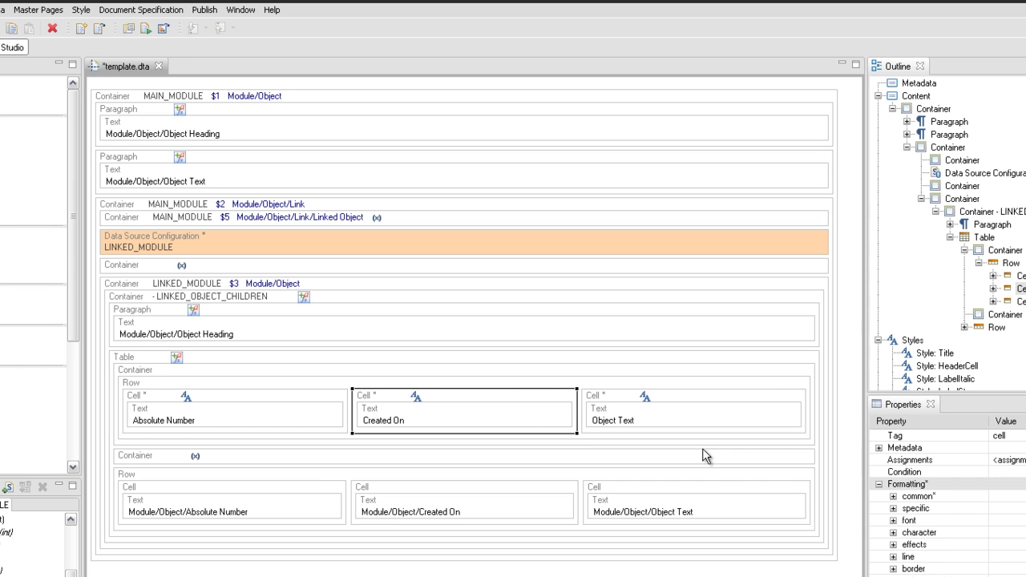
left_click(893, 508)
left_click(1012, 532)
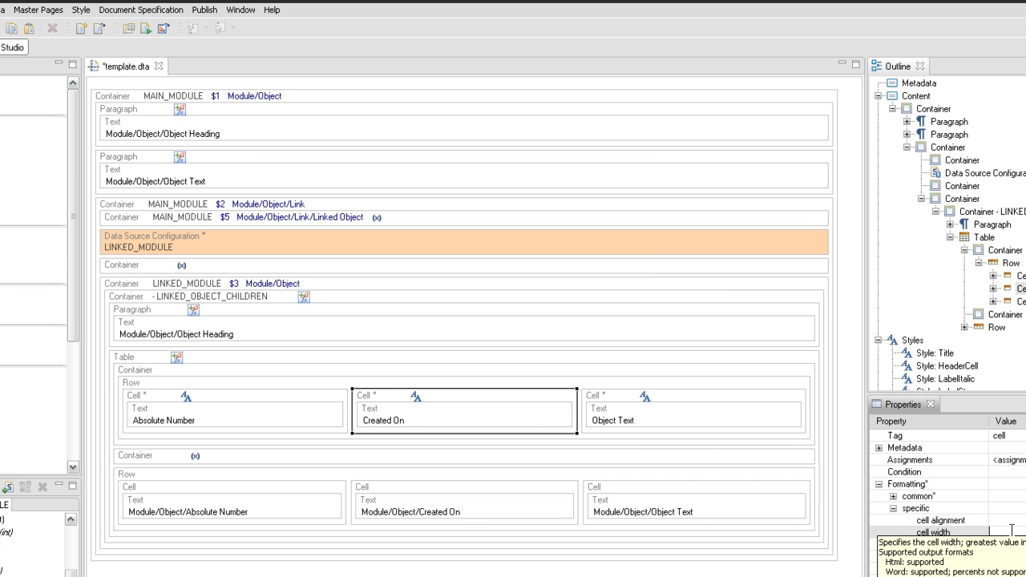
type("100")
key("Return")
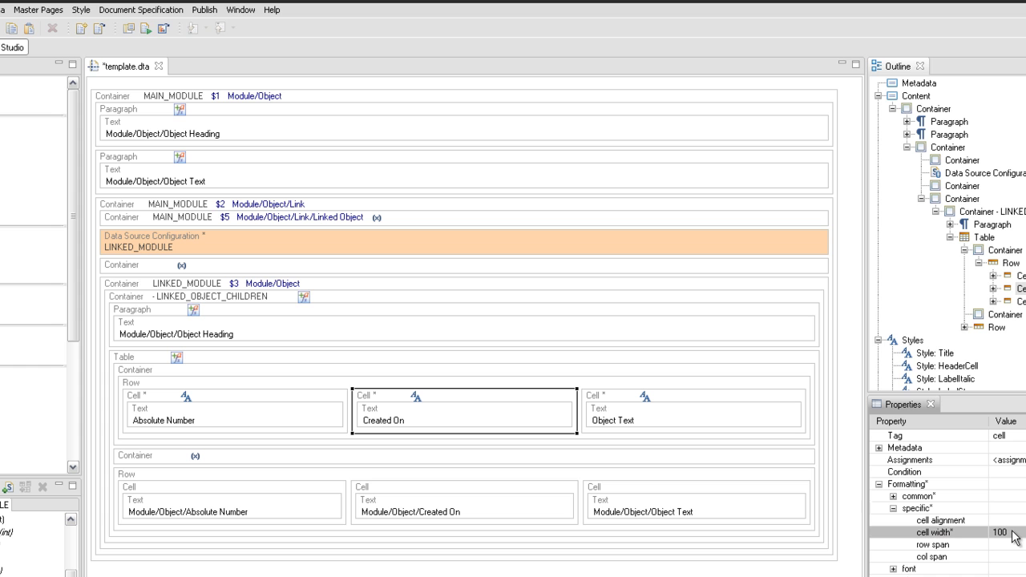
Set the cell width of the Created On and Absolute Number data cells to 100
left_click(530, 490)
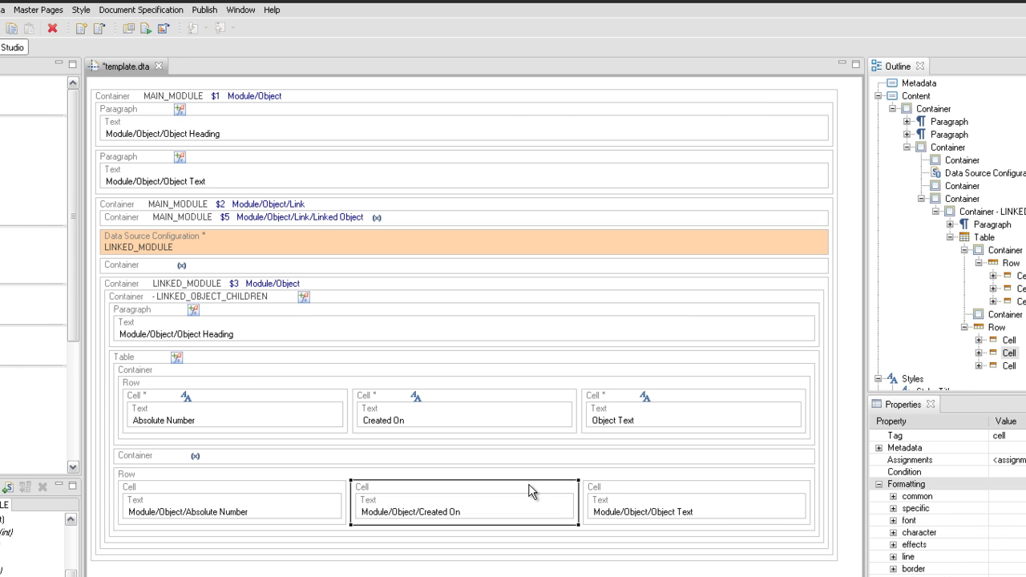
left_click(894, 510)
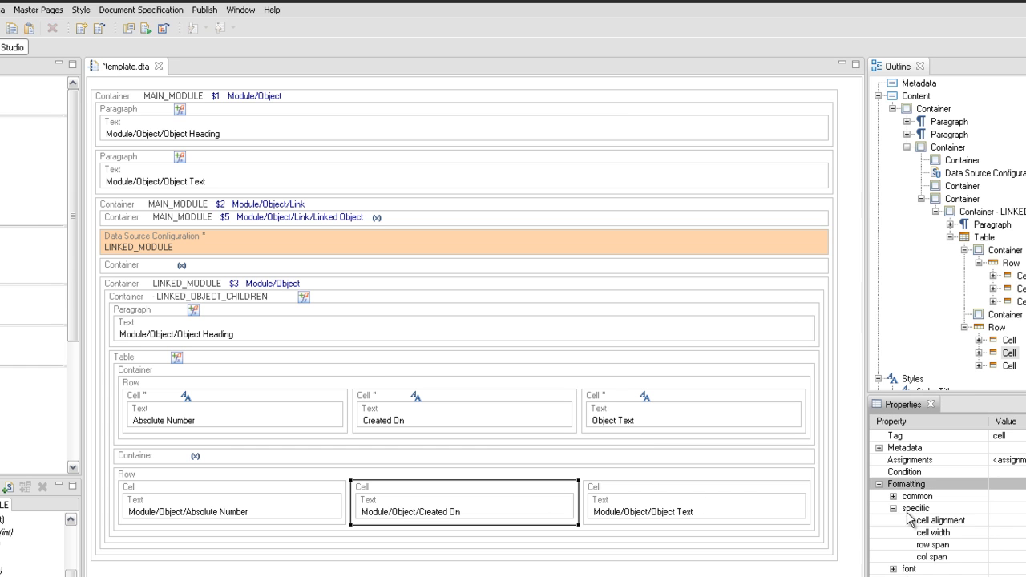
left_click(1003, 531)
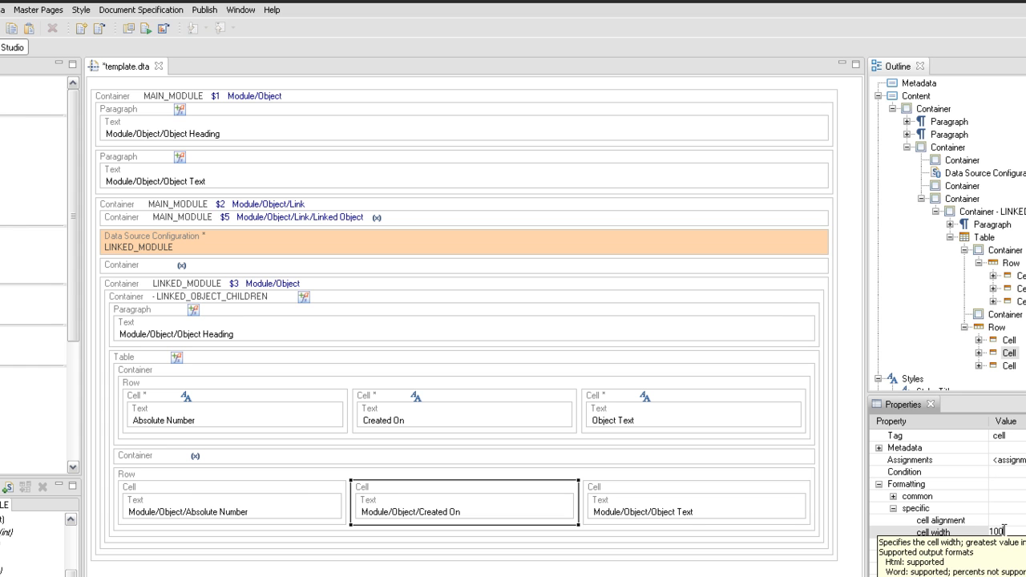
type("100")
key("Return")
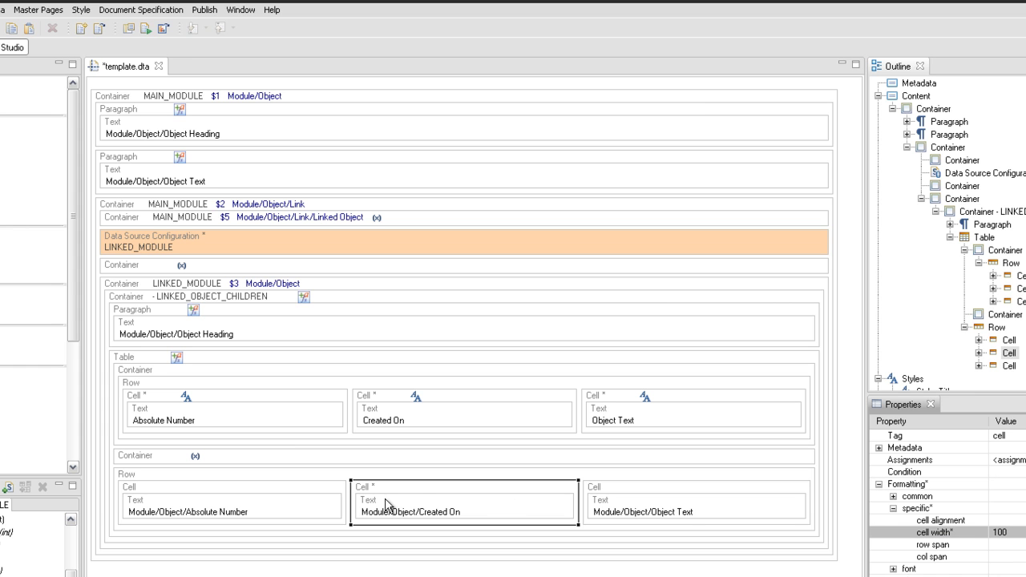
left_click(315, 493)
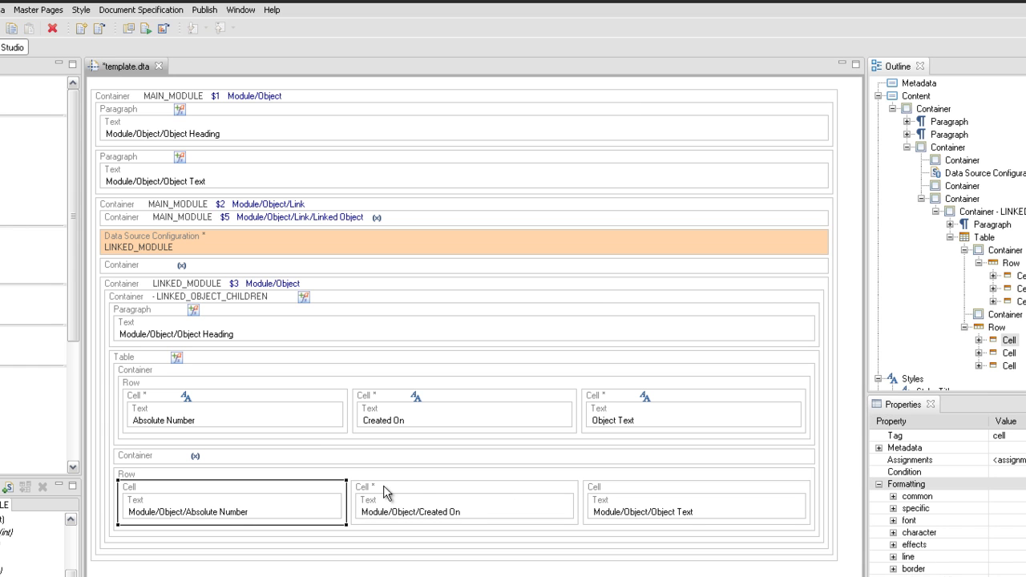
left_click(894, 509)
left_click(994, 531)
type("100")
key("Return")
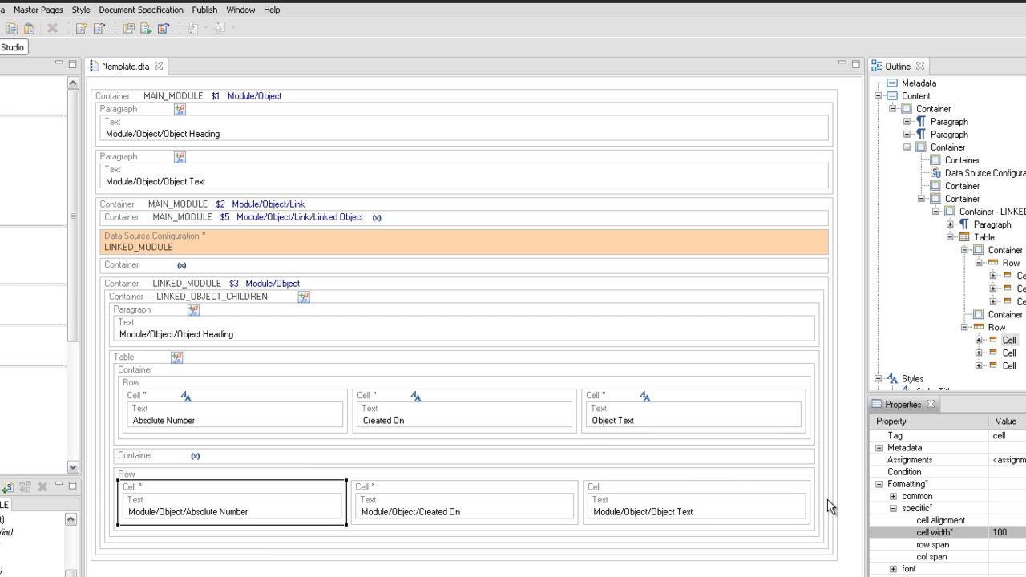
Set the table indent to 50, then select the heading paragraph above to view its indentation
left_click(462, 363)
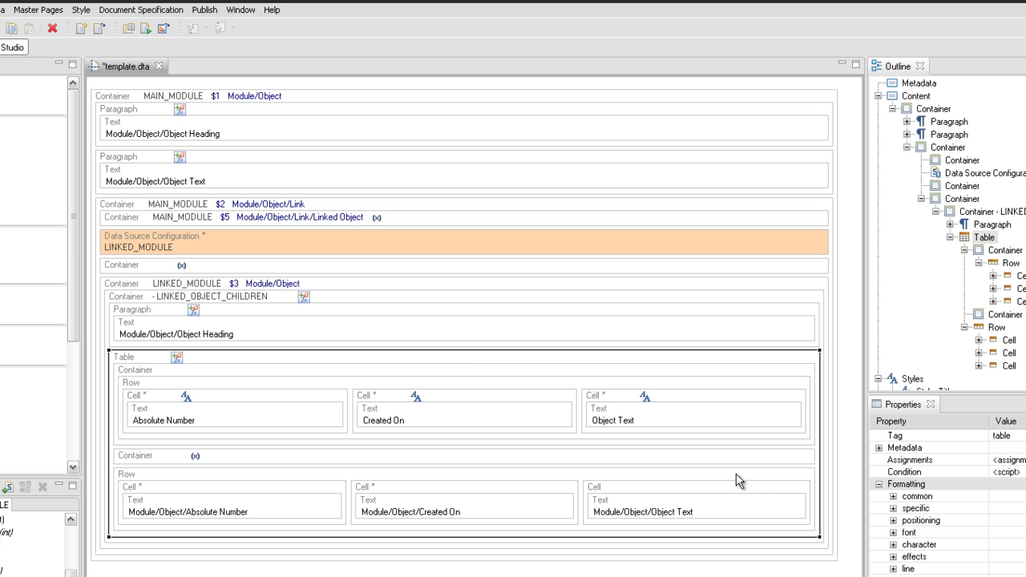
left_click(893, 520)
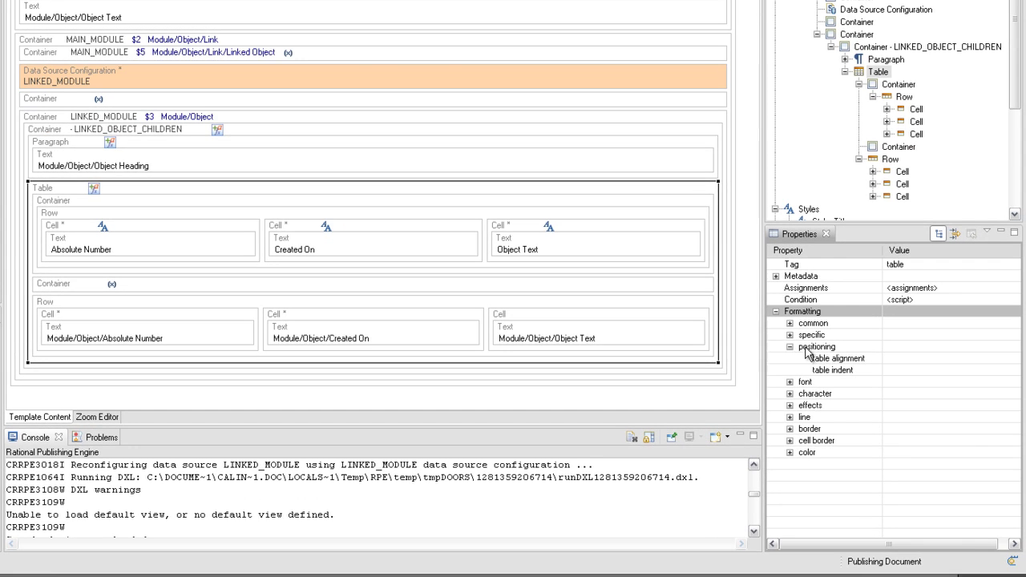
left_click(885, 371)
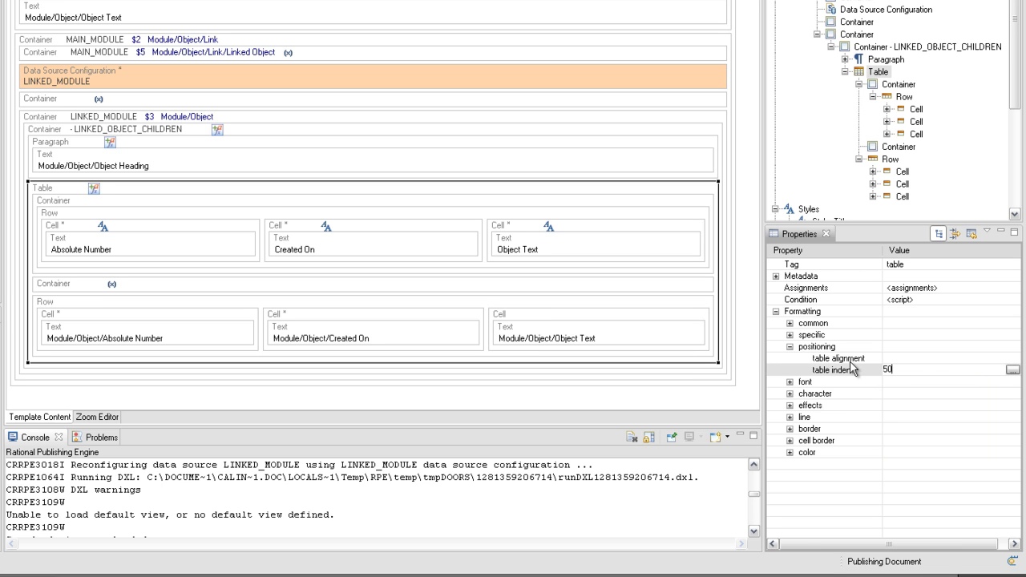
type("50")
key("Return")
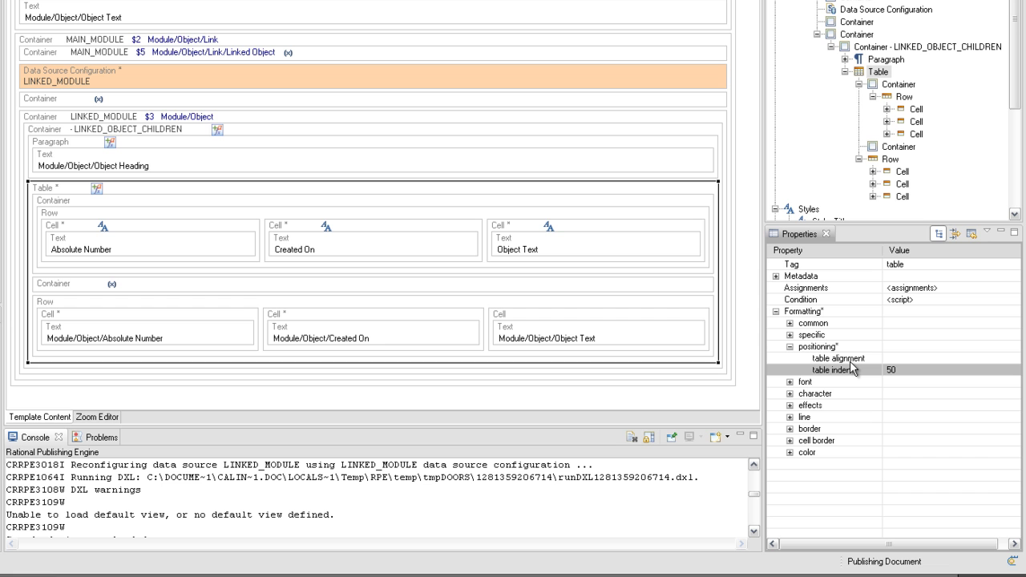
left_click(264, 141)
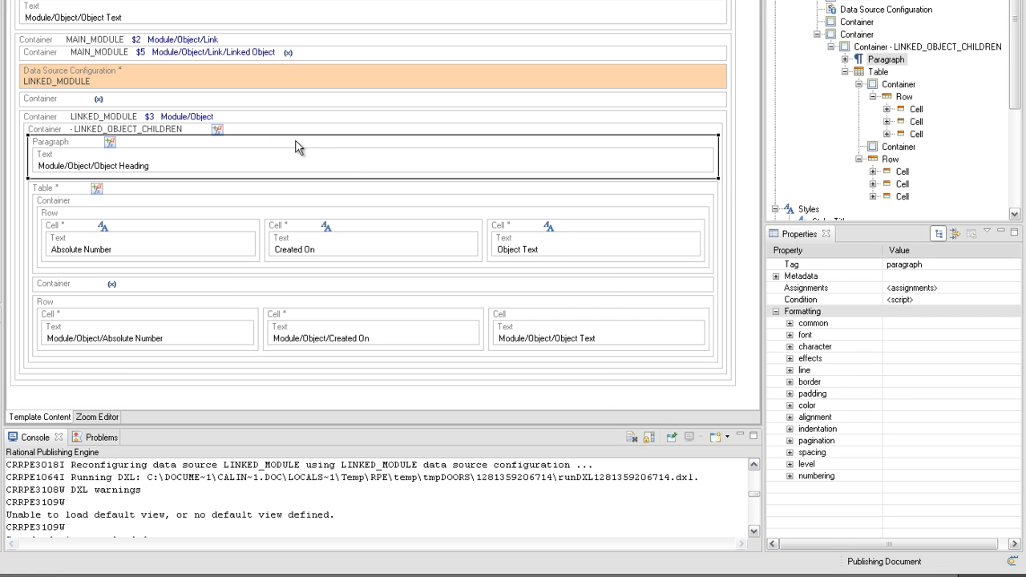
left_click(789, 429)
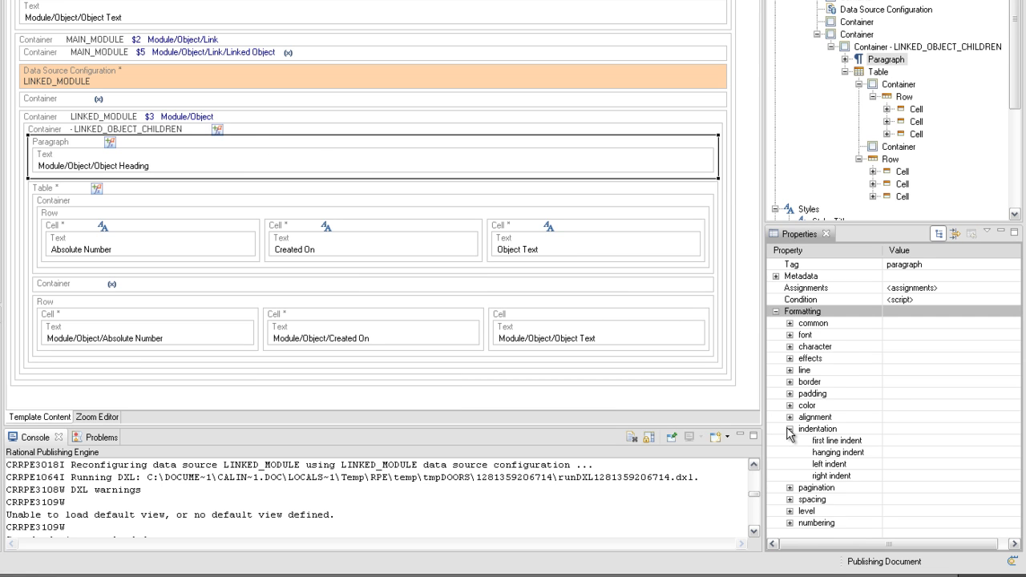